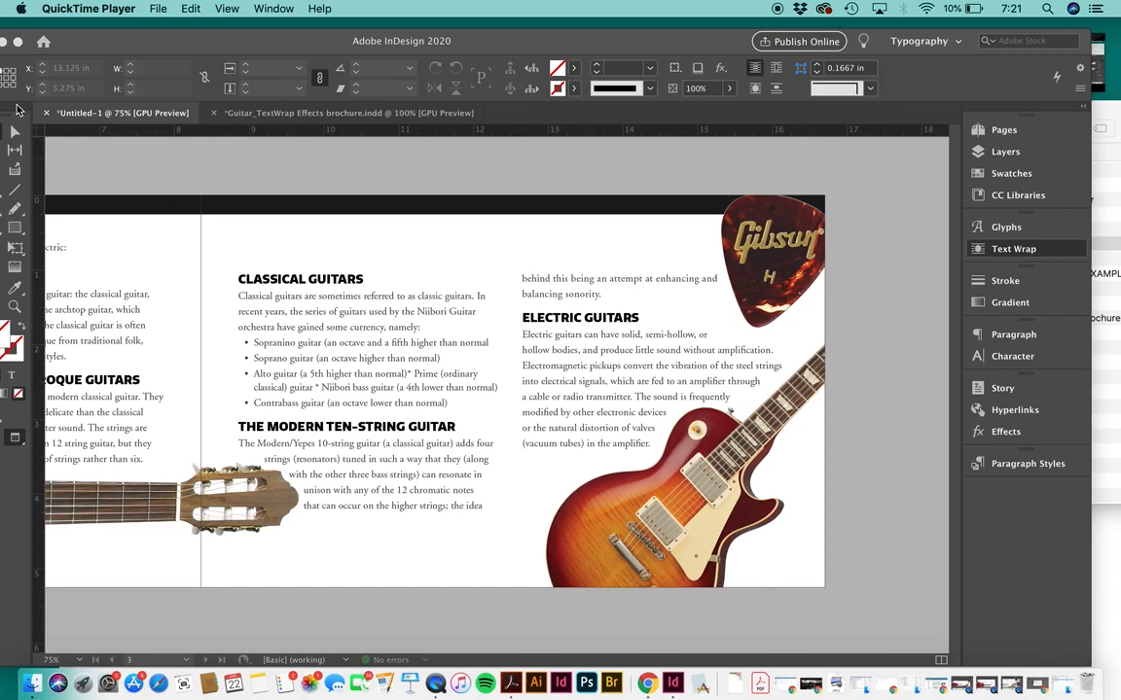
# Insert line breaks before "behind this being an attempt" to push the last column's text down one line
pyautogui.click(76, 111)
pyautogui.moveTo(103, 43); pyautogui.dragTo(137, 42)
pyautogui.click(14, 186)
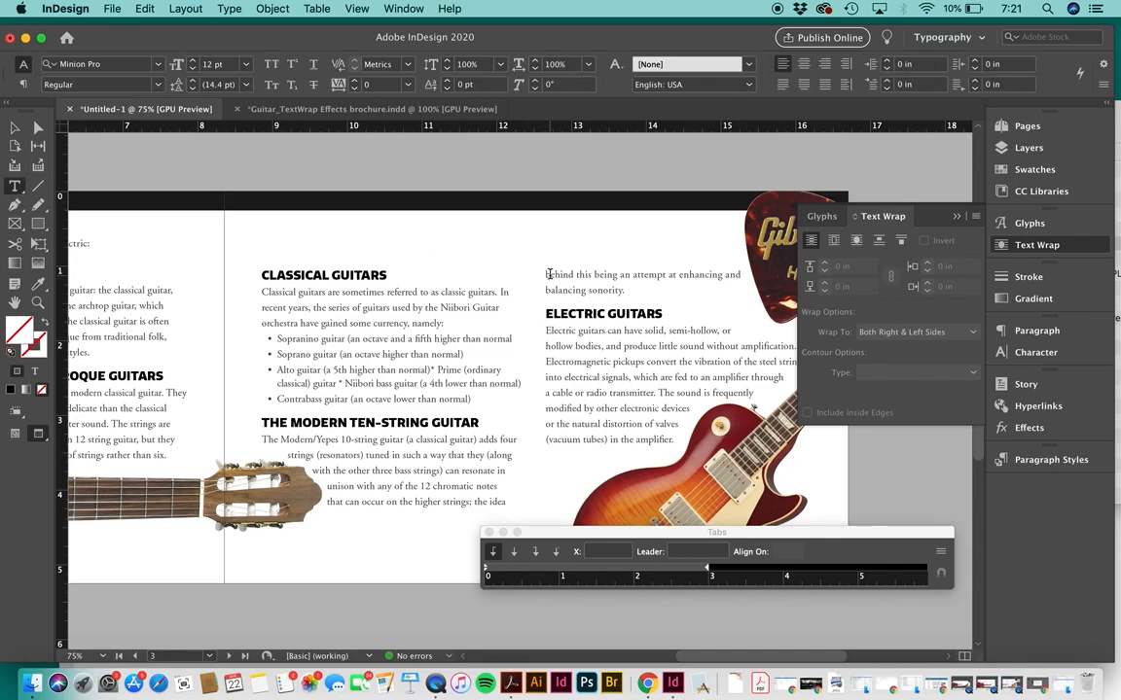
pyautogui.click(548, 276)
pyautogui.press('Return')
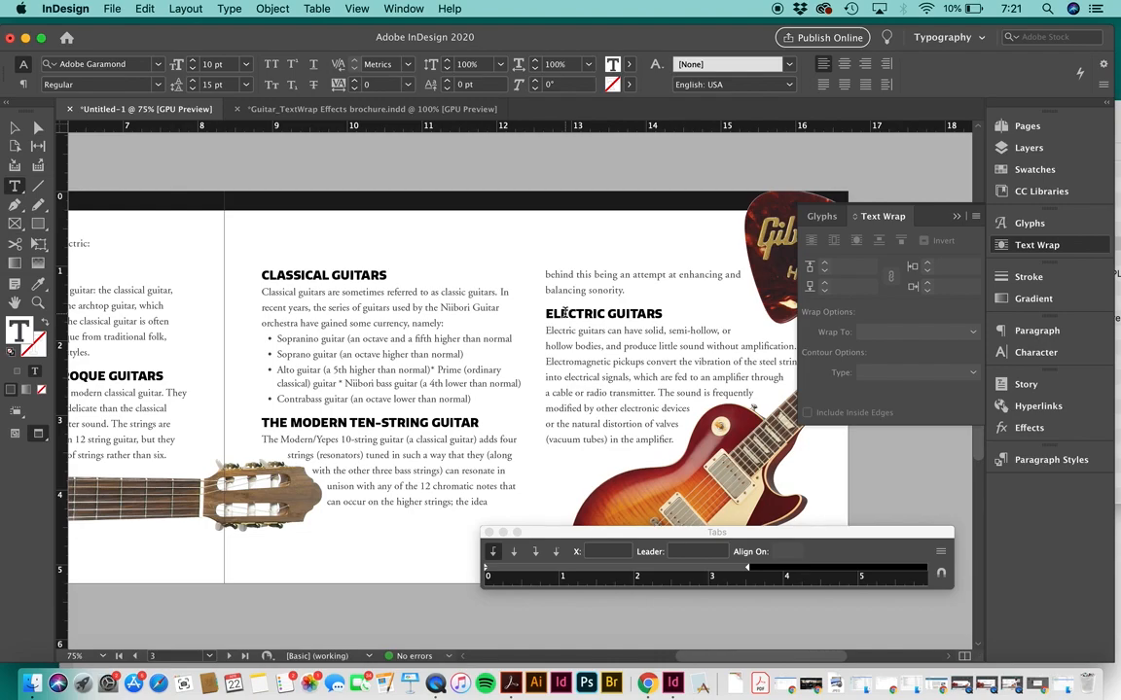
pyautogui.press('Return')
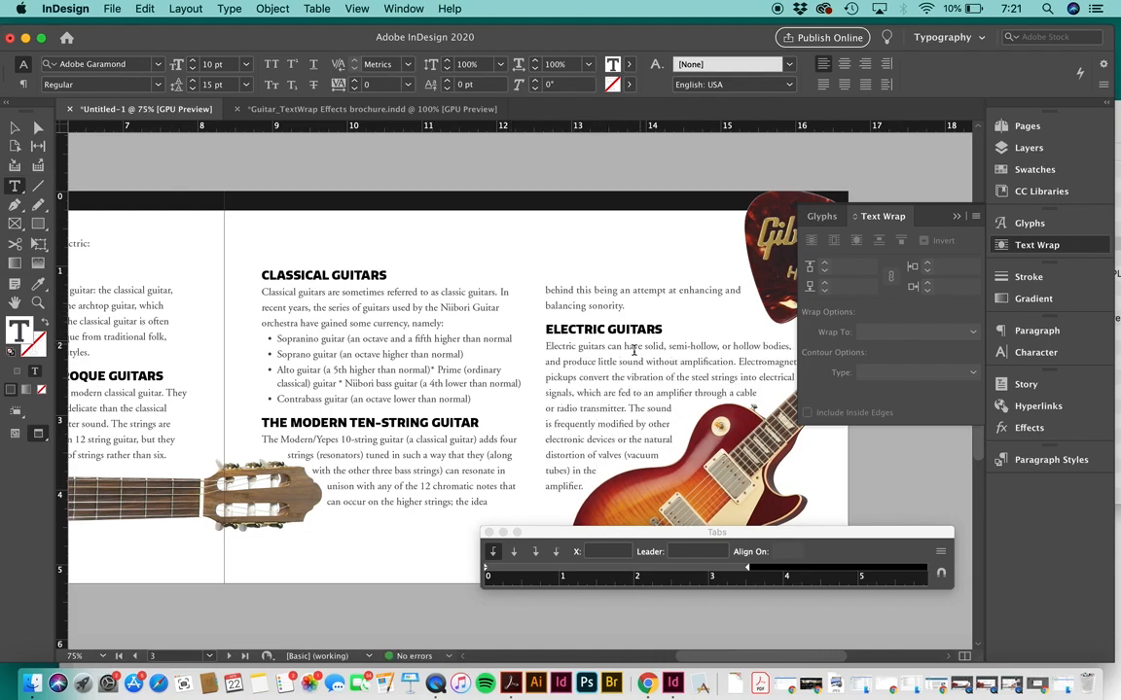
# Nudge the electric guitar image slightly right and down, to about X 12.49 in, Y 1.63 in, and deselect it
pyautogui.scroll(-2, 635, 350)
pyautogui.hscroll(2, 635, 350)
pyautogui.hscroll(2, 425, 335)
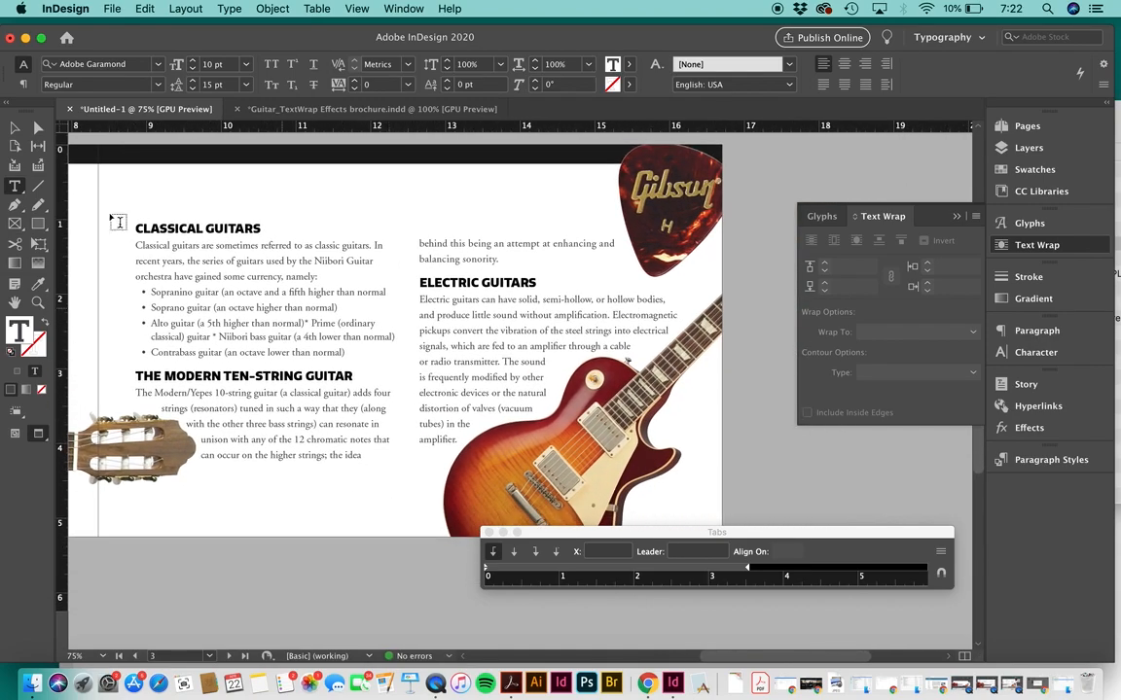
pyautogui.press('Escape')
pyautogui.click(559, 389)
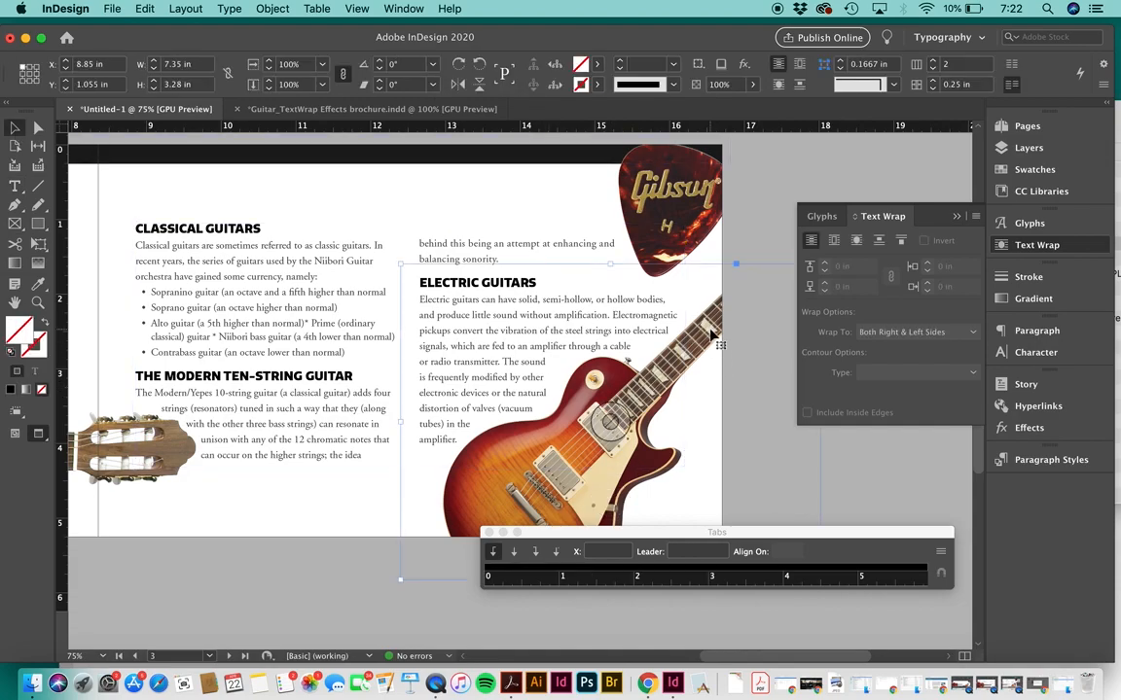
pyautogui.moveTo(719, 339); pyautogui.dragTo(718, 339)
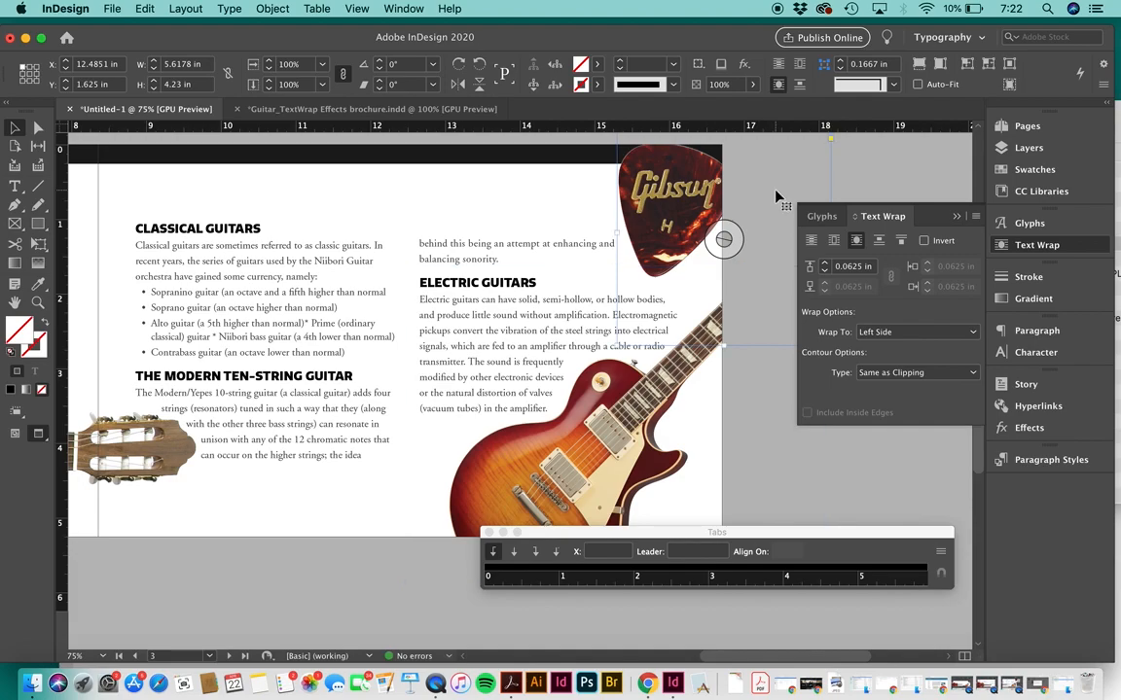
pyautogui.click(773, 149)
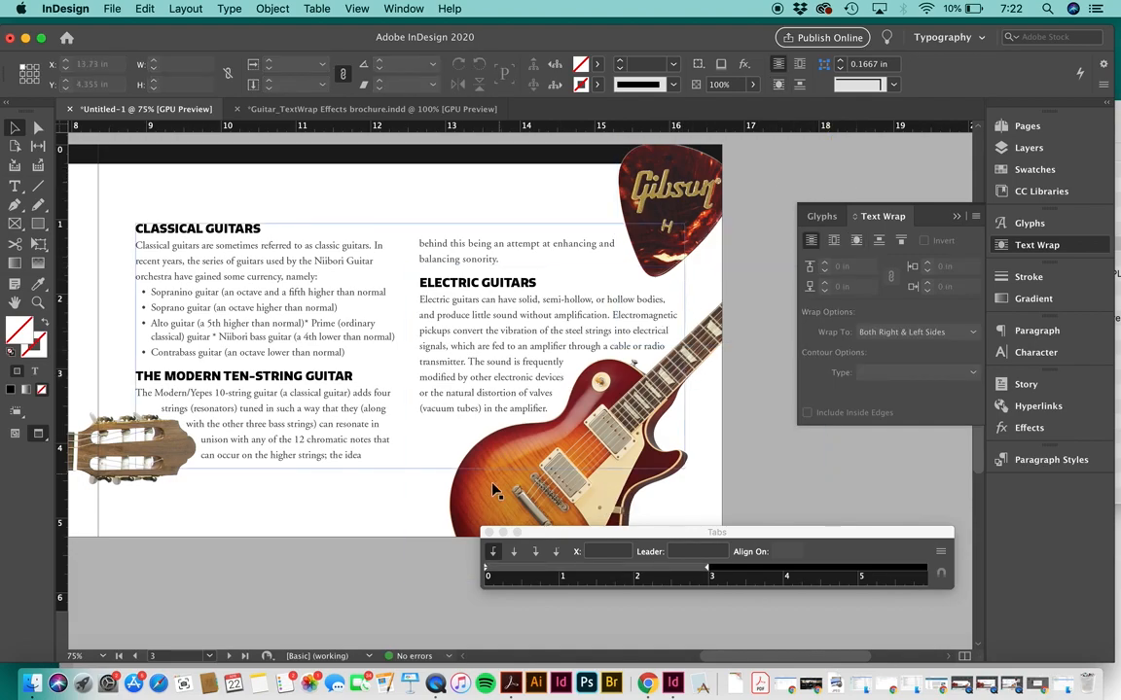
# Examine the frame and clipping path of the Gibson guitar pick image in the page's upper corner
pyautogui.hscroll(-5, 548, 421)
pyautogui.hscroll(-6, 548, 421)
pyautogui.hscroll(10, 547, 421)
pyautogui.scroll(2, 548, 421)
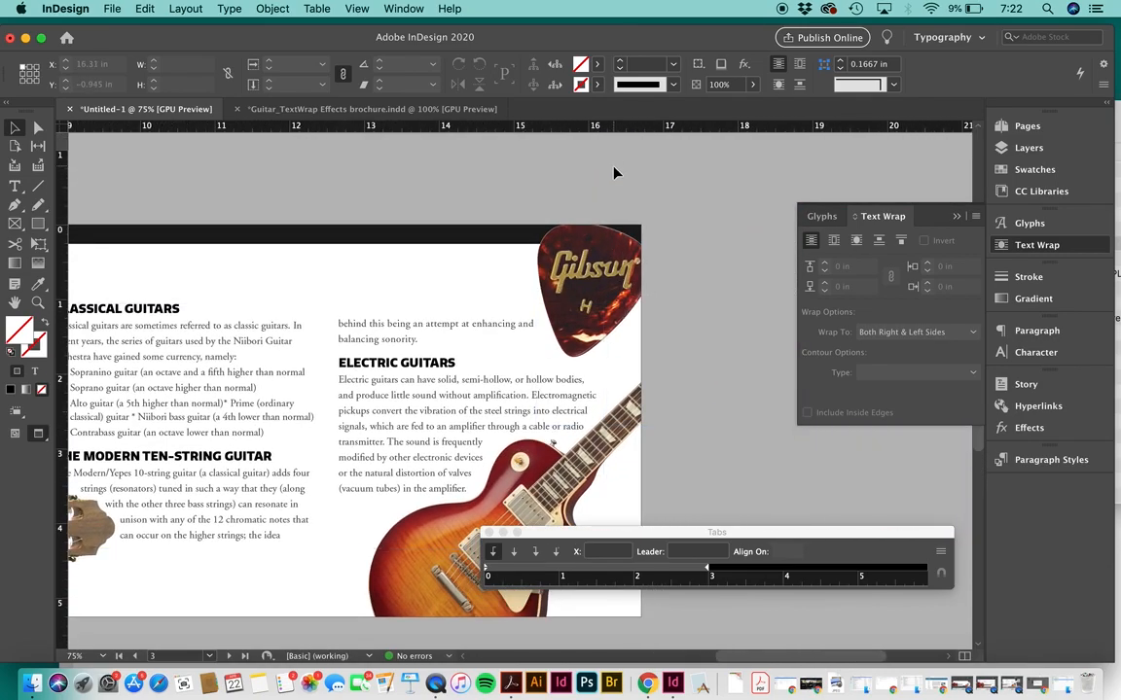
pyautogui.press('super+equal')
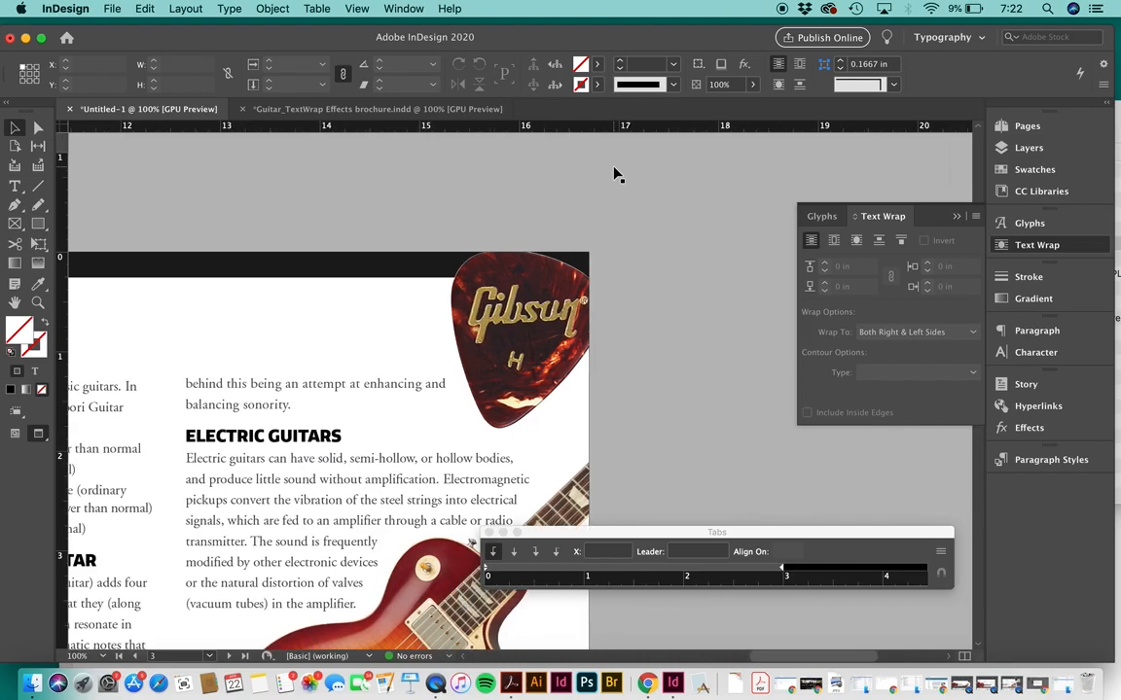
pyautogui.click(570, 299)
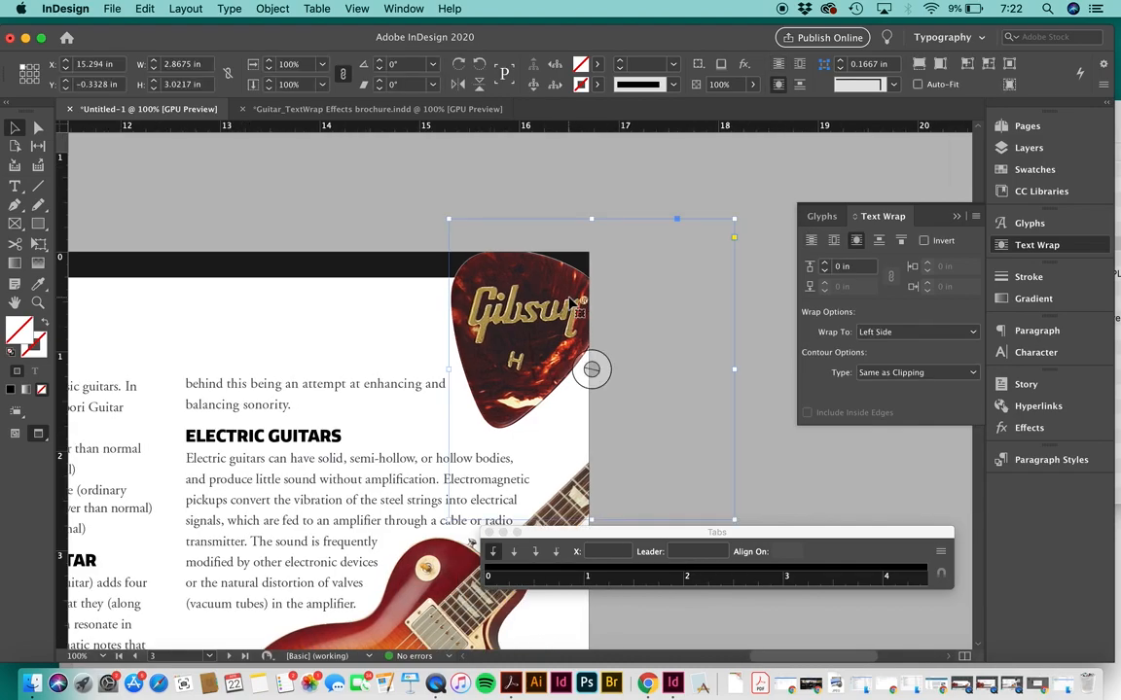
pyautogui.click(442, 181)
pyautogui.click(473, 267)
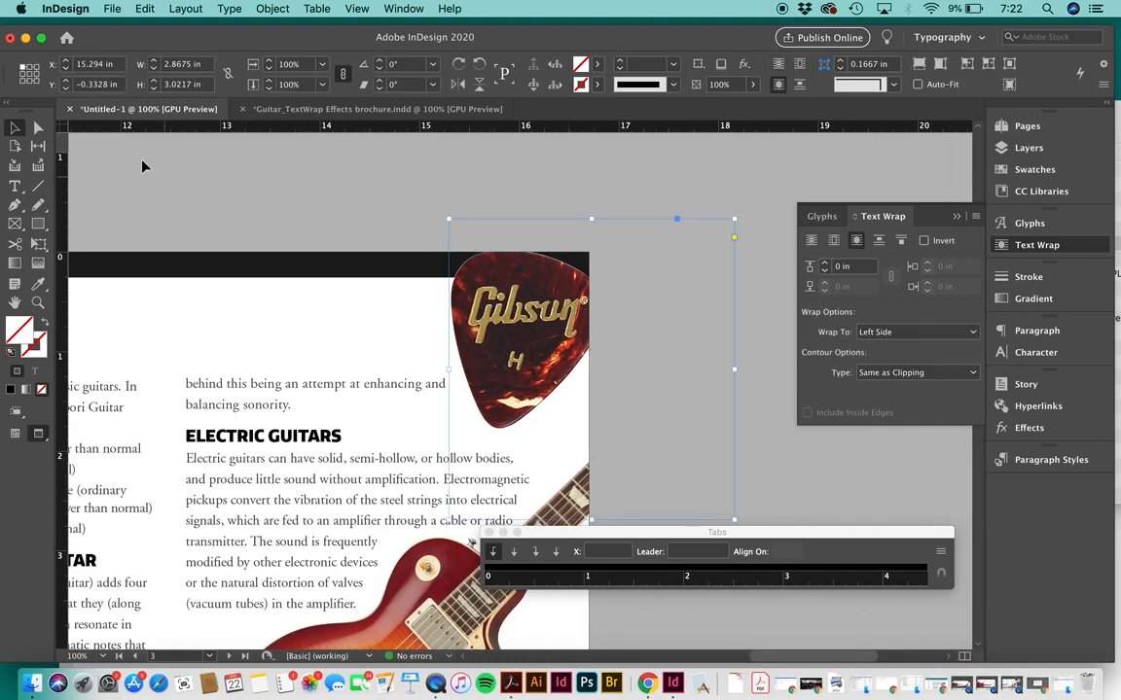
pyautogui.click(38, 128)
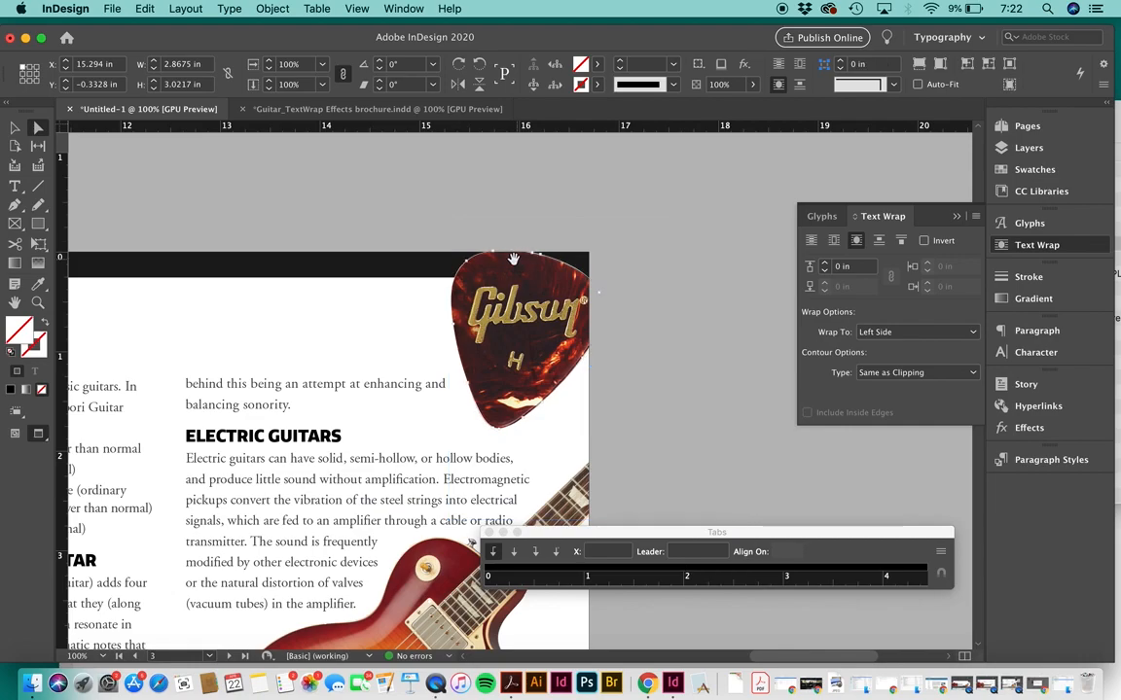
pyautogui.click(591, 317)
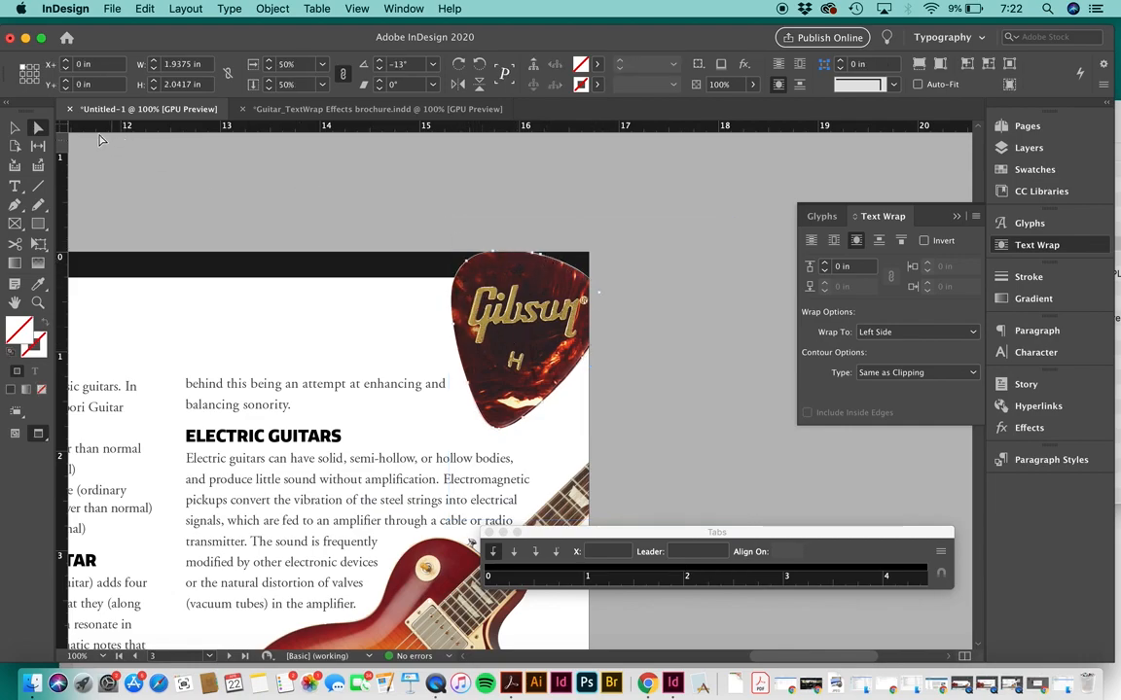
pyautogui.click(15, 128)
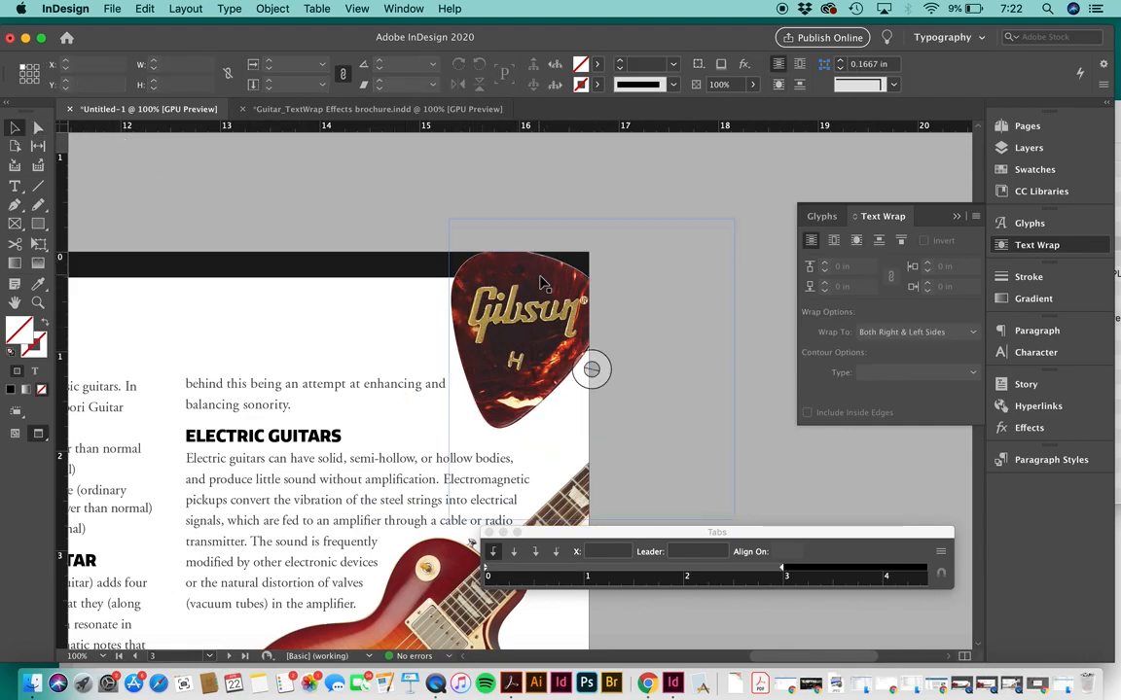
# Search the application commands for "dr" and open the Drop Shadow effect for the Gibson guitar pick
pyautogui.click(409, 8)
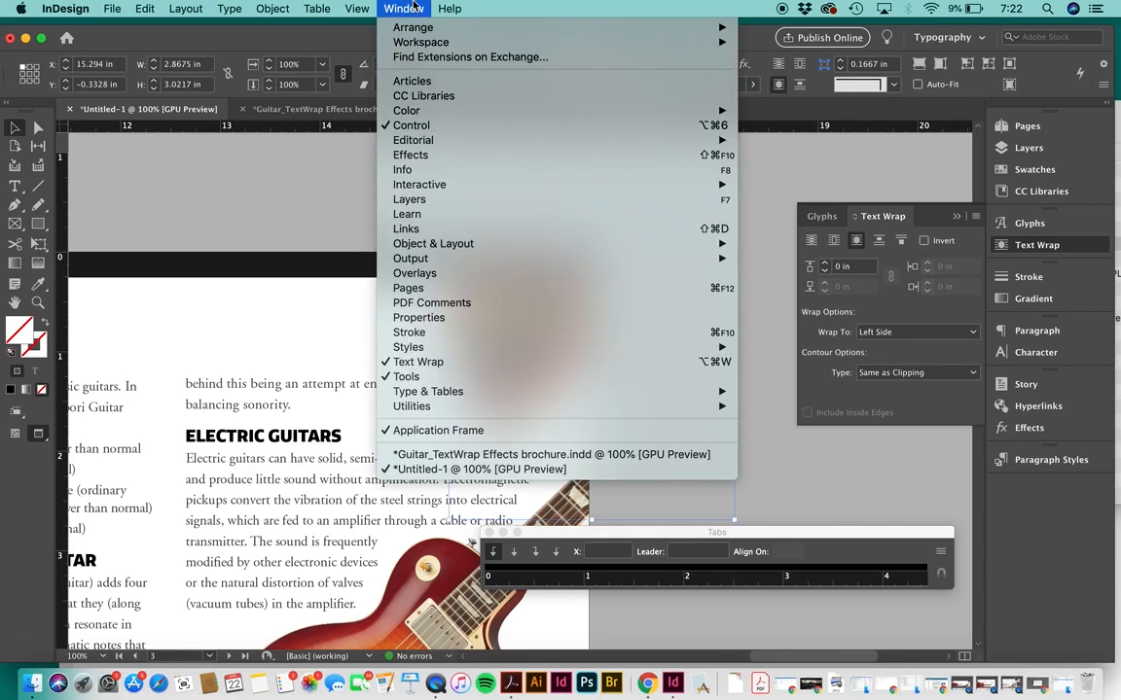
pyautogui.moveTo(465, 12)
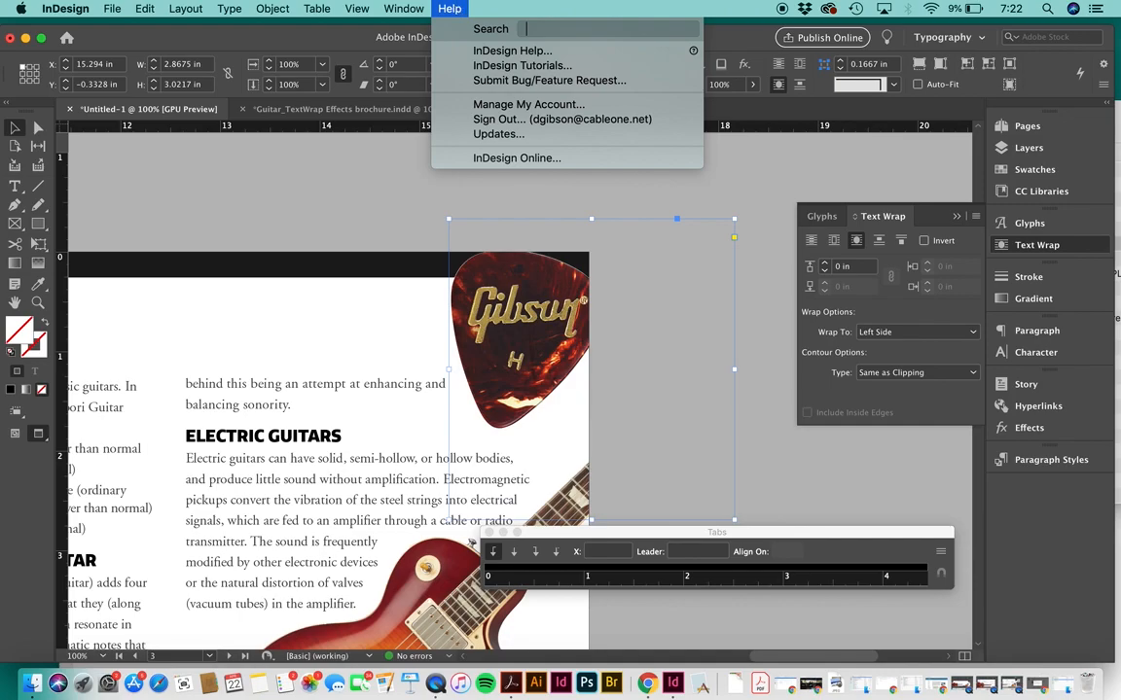
pyautogui.write('dr')
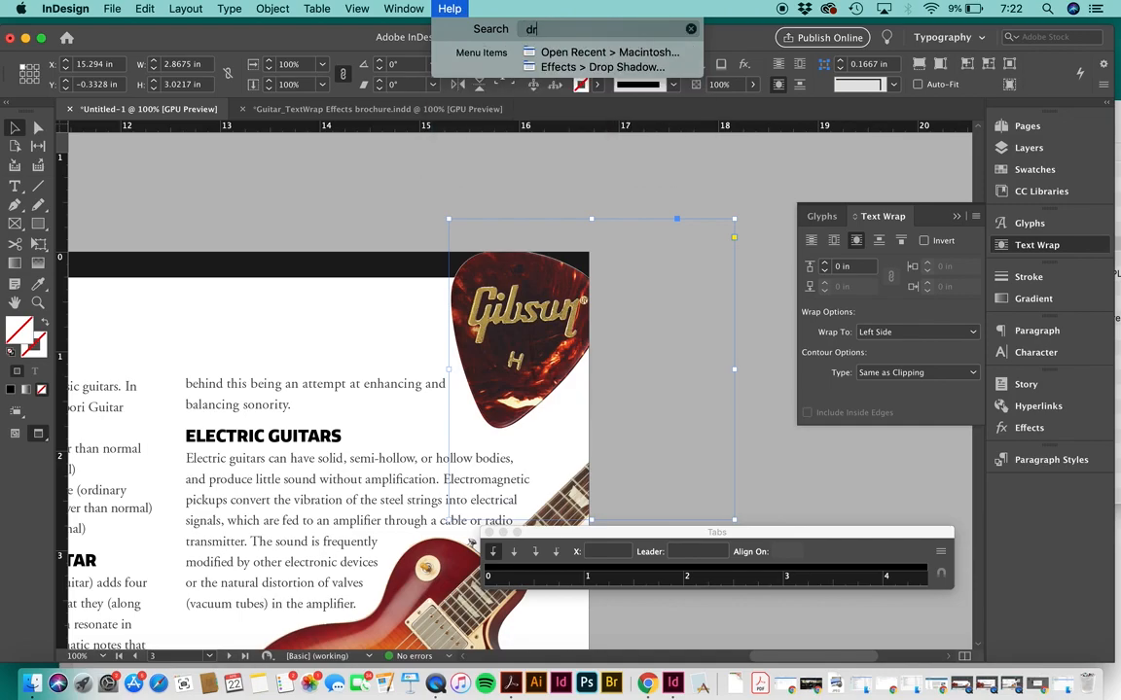
pyautogui.moveTo(557, 67)
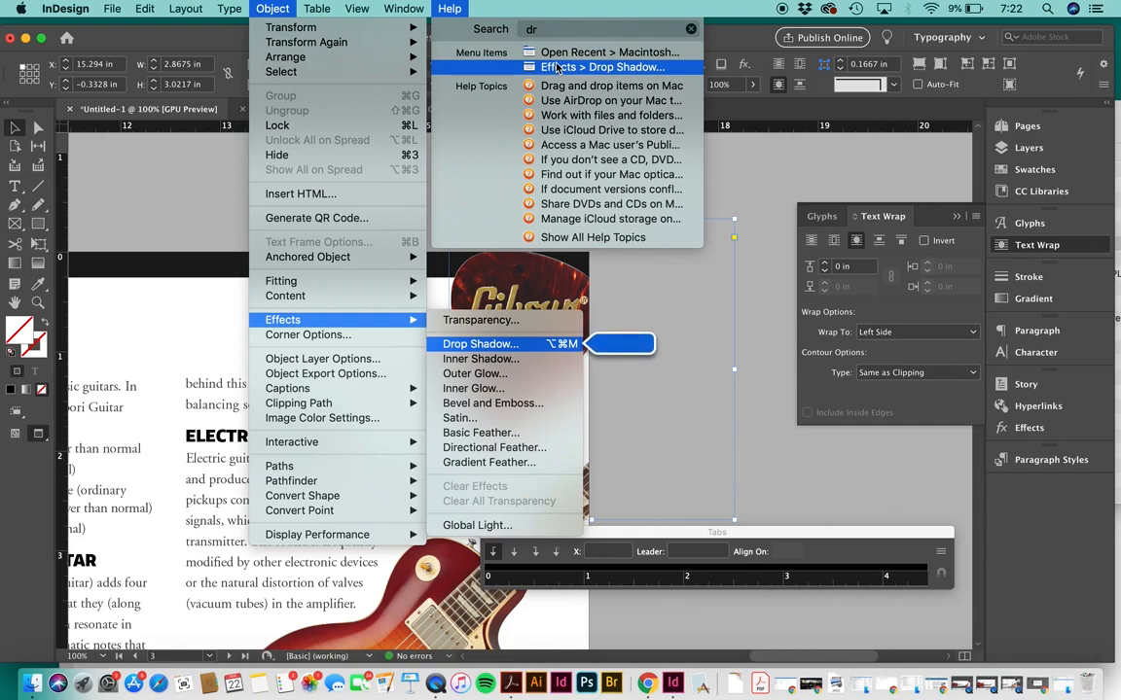
pyautogui.click(558, 67)
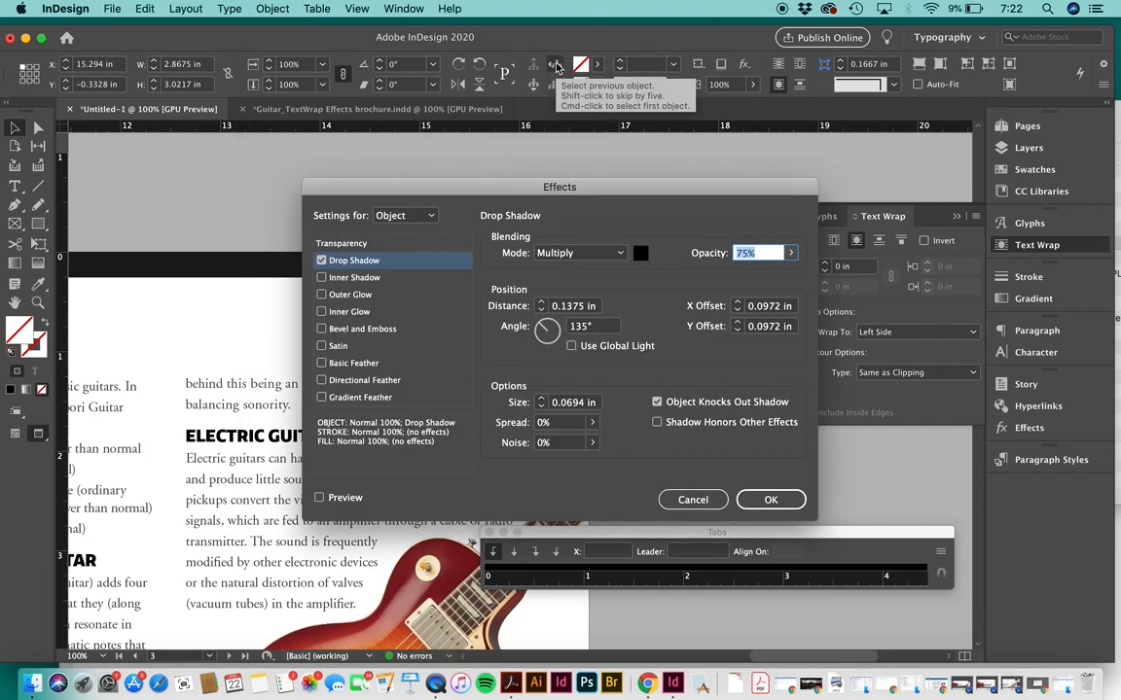
pyautogui.moveTo(610, 180); pyautogui.dragTo(854, 41)
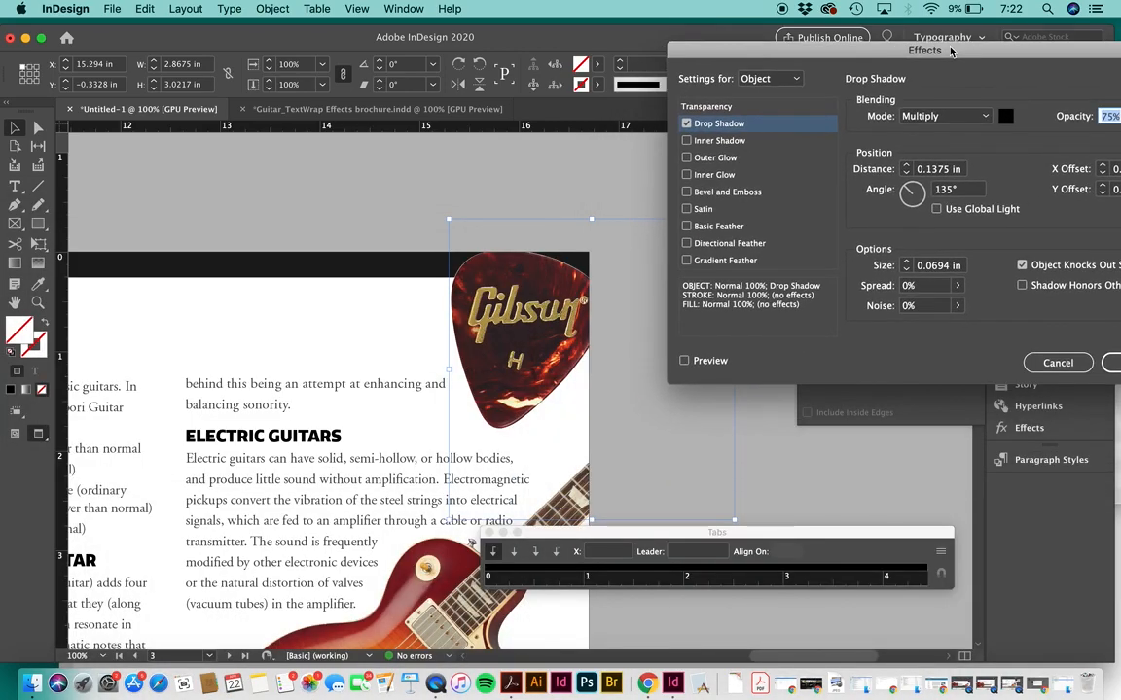
# Set the drop shadow's blending mode to Normal and turn on the preview
pyautogui.click(941, 115)
pyautogui.click(987, 130)
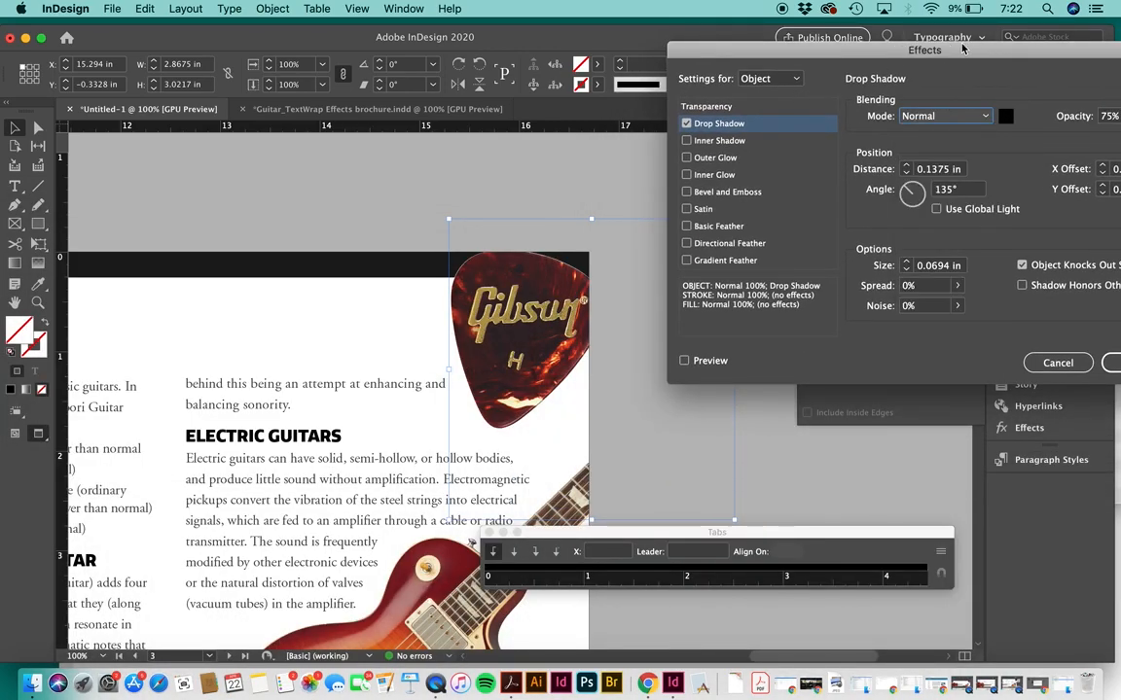
pyautogui.moveTo(962, 49); pyautogui.dragTo(918, 42)
pyautogui.click(639, 354)
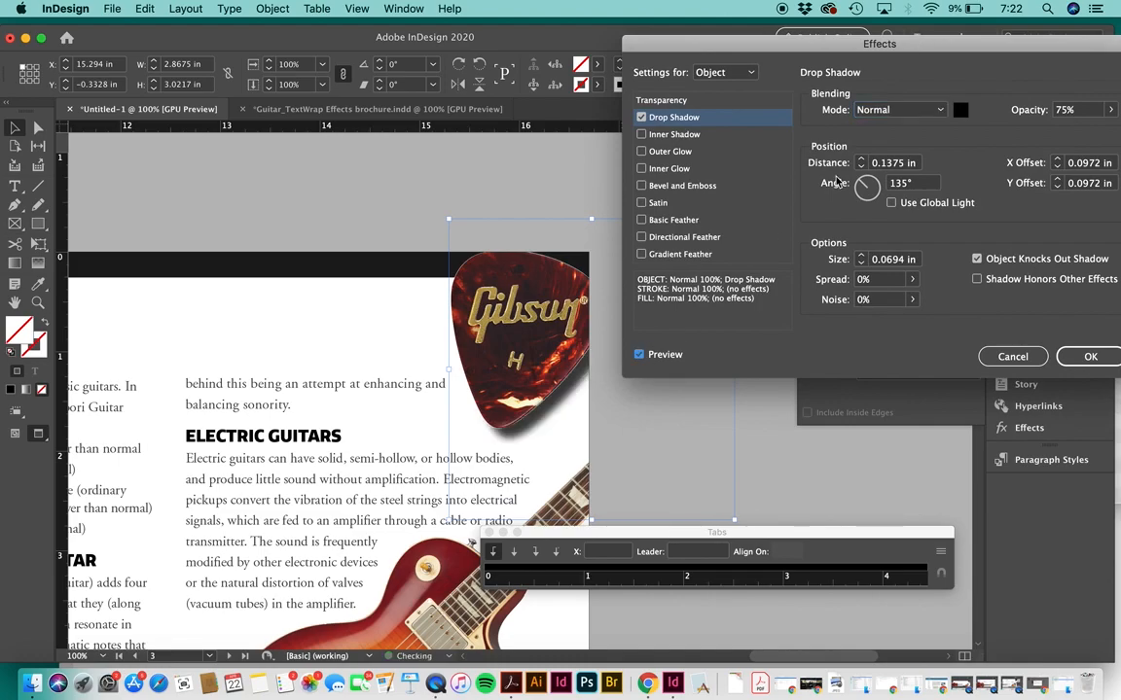
pyautogui.moveTo(923, 51); pyautogui.dragTo(902, 51)
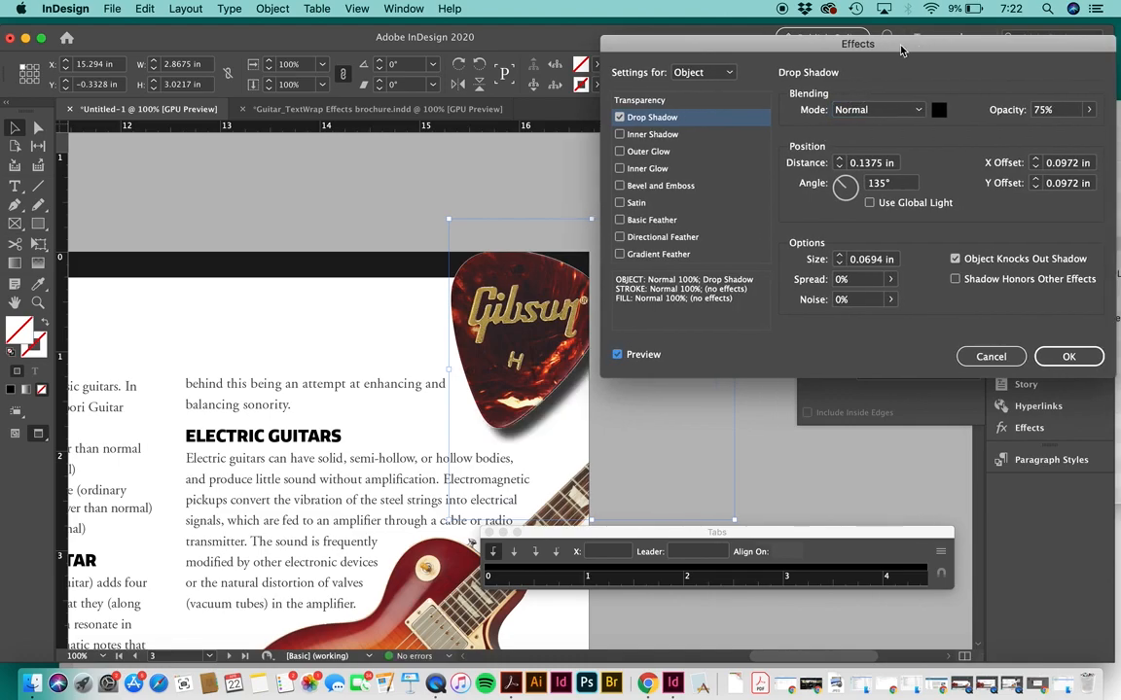
# Set the drop shadow's opacity to 46%, its angle to 136° and its distance to 0.0625 in
pyautogui.click(1088, 109)
pyautogui.moveTo(1073, 134); pyautogui.dragTo(1048, 127)
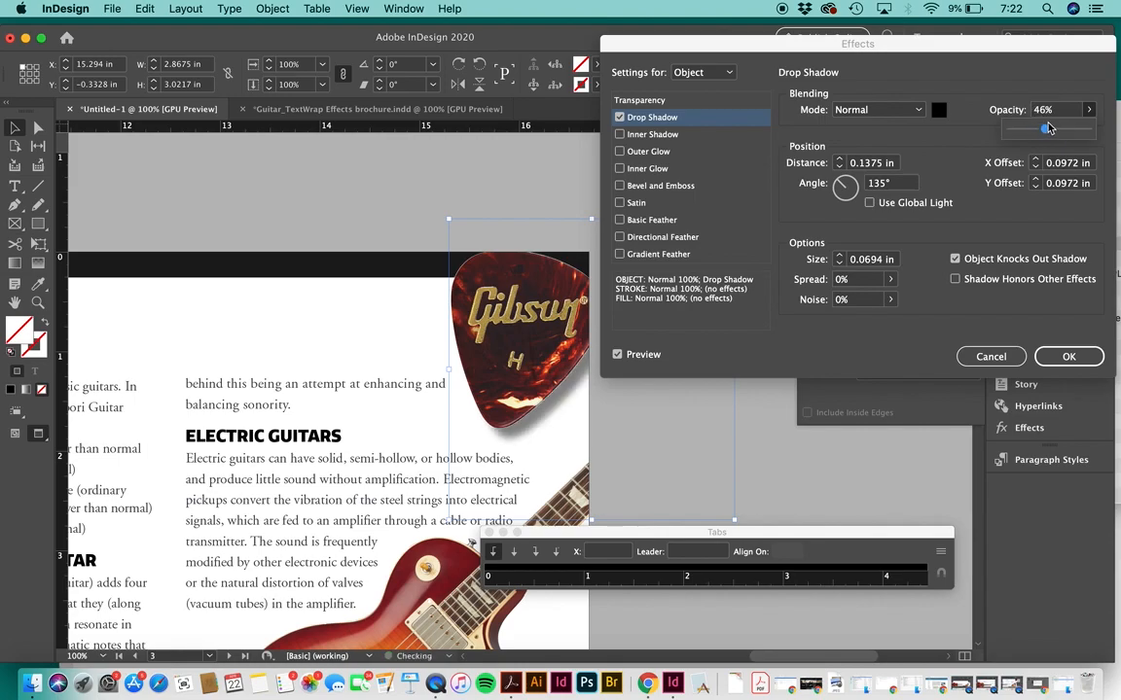
pyautogui.moveTo(842, 185)
pyautogui.mouseDown()
pyautogui.moveTo(852, 180)
pyautogui.moveTo(843, 186)
pyautogui.mouseUp()
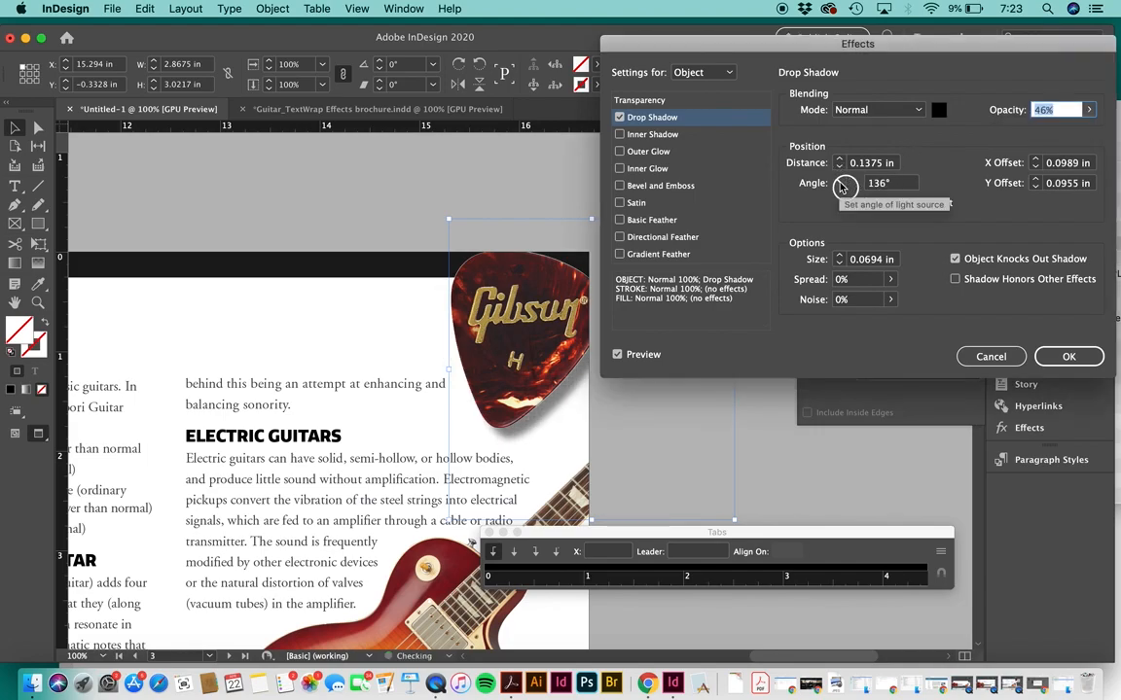
pyautogui.click(838, 167)
pyautogui.click(838, 168)
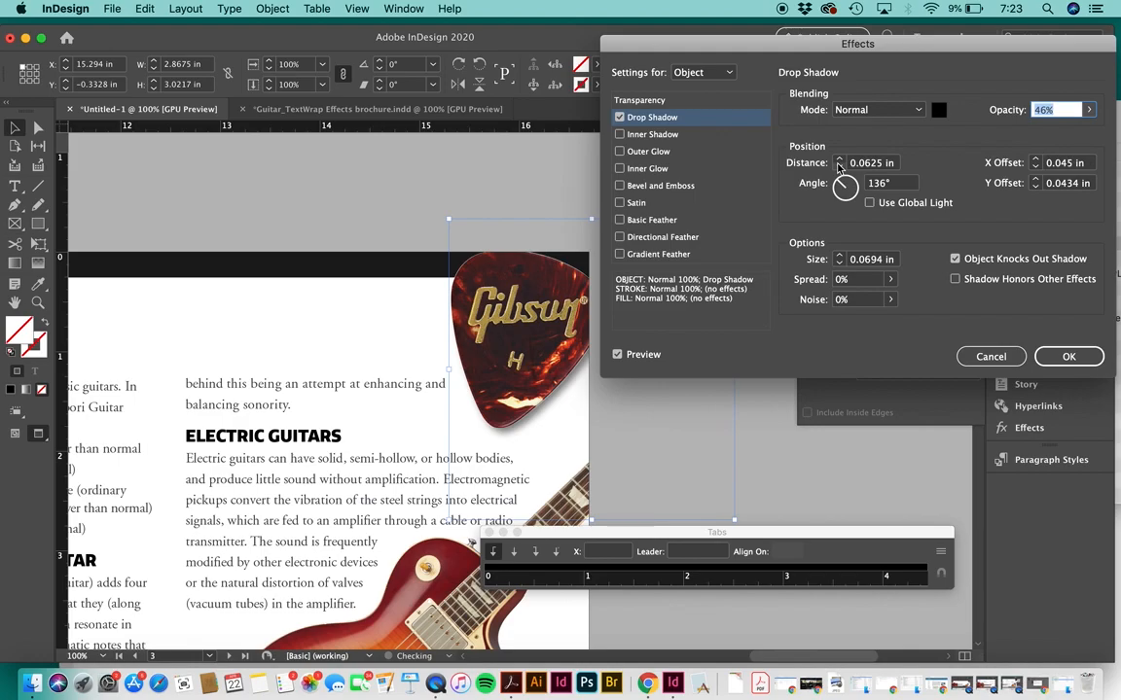
# Keep the [Black] swatch as the shadow colour and apply the drop shadow to the guitar pick
pyautogui.click(940, 111)
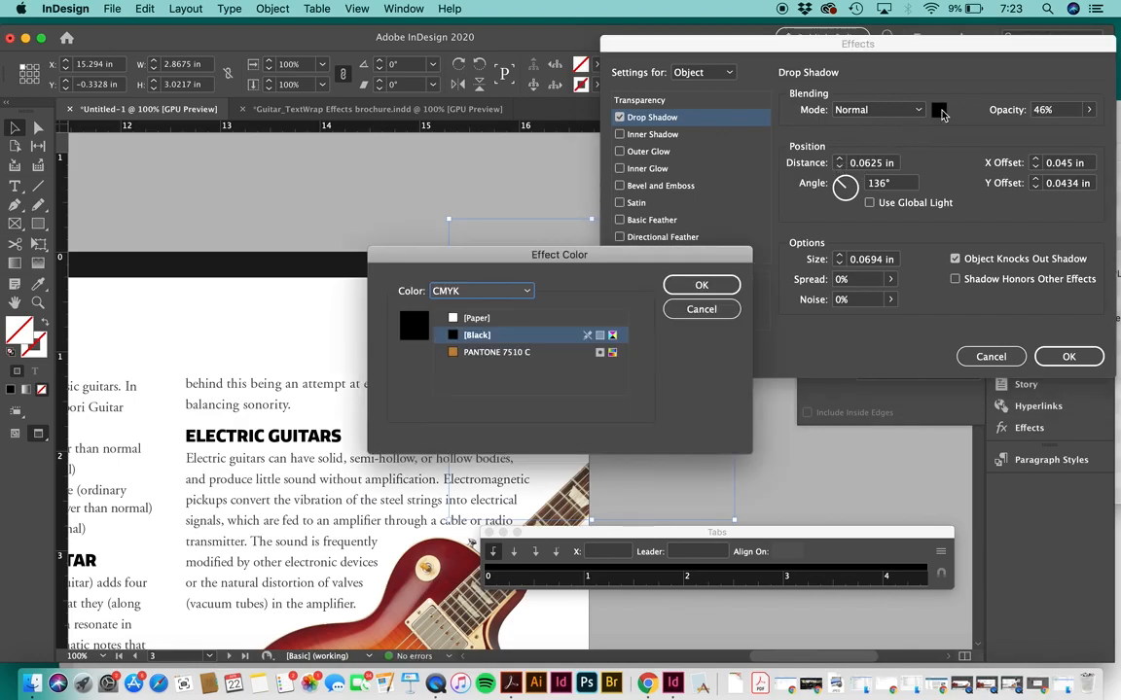
pyautogui.click(700, 309)
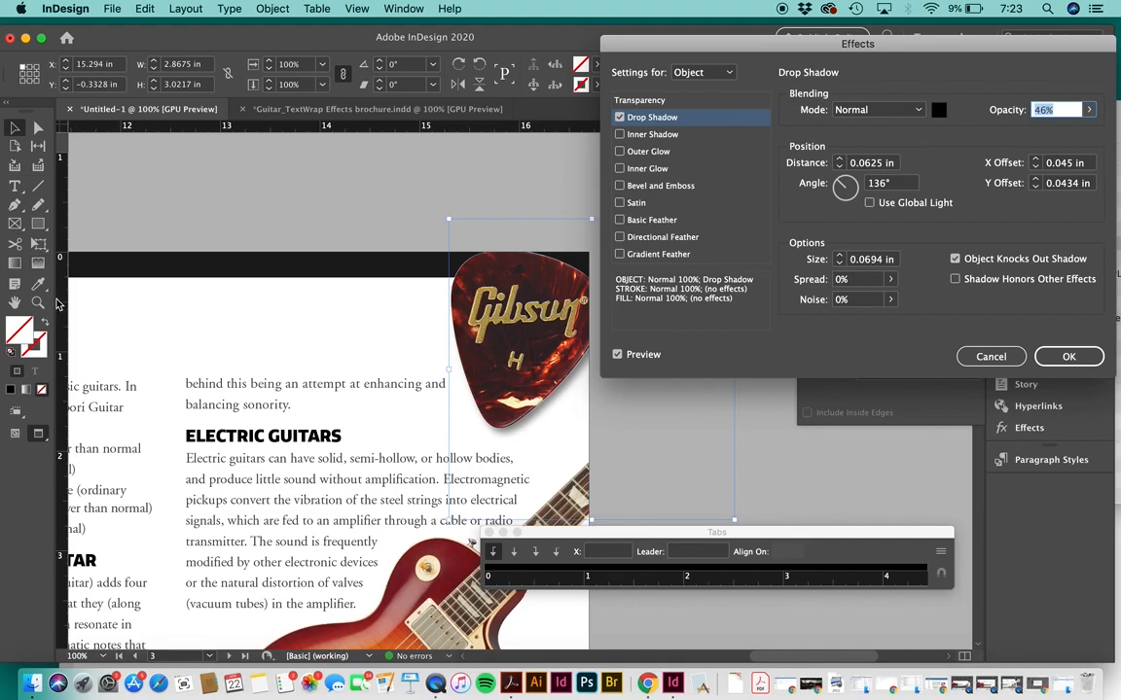
pyautogui.click(940, 110)
pyautogui.moveTo(618, 261); pyautogui.dragTo(866, 72)
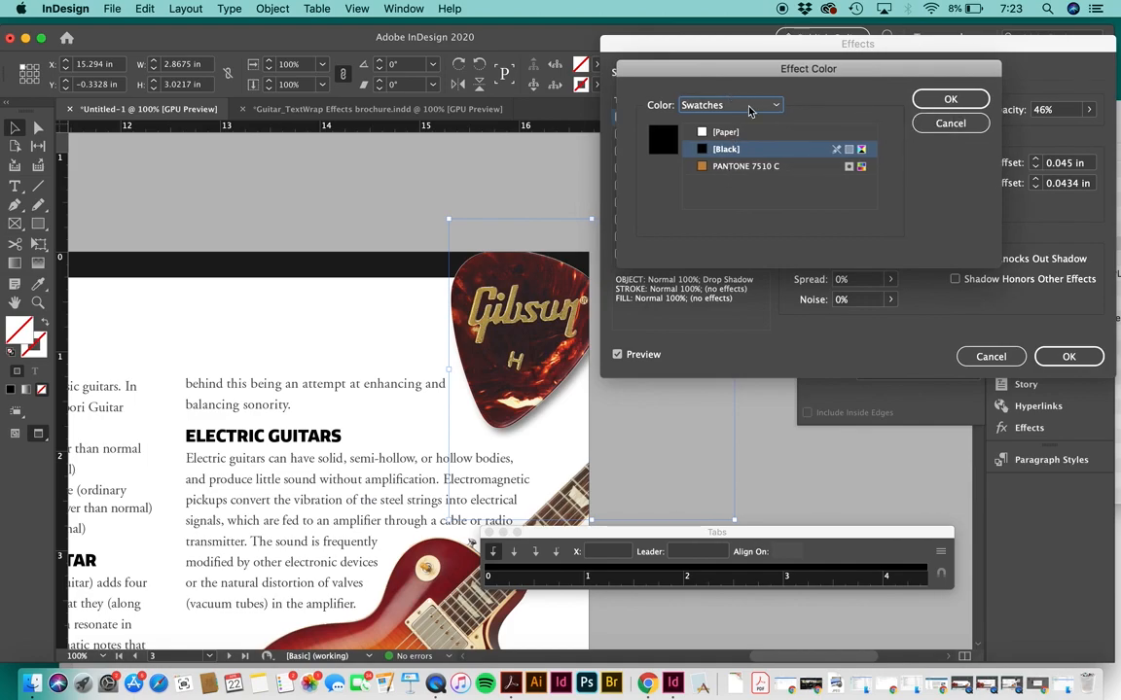
pyautogui.click(950, 99)
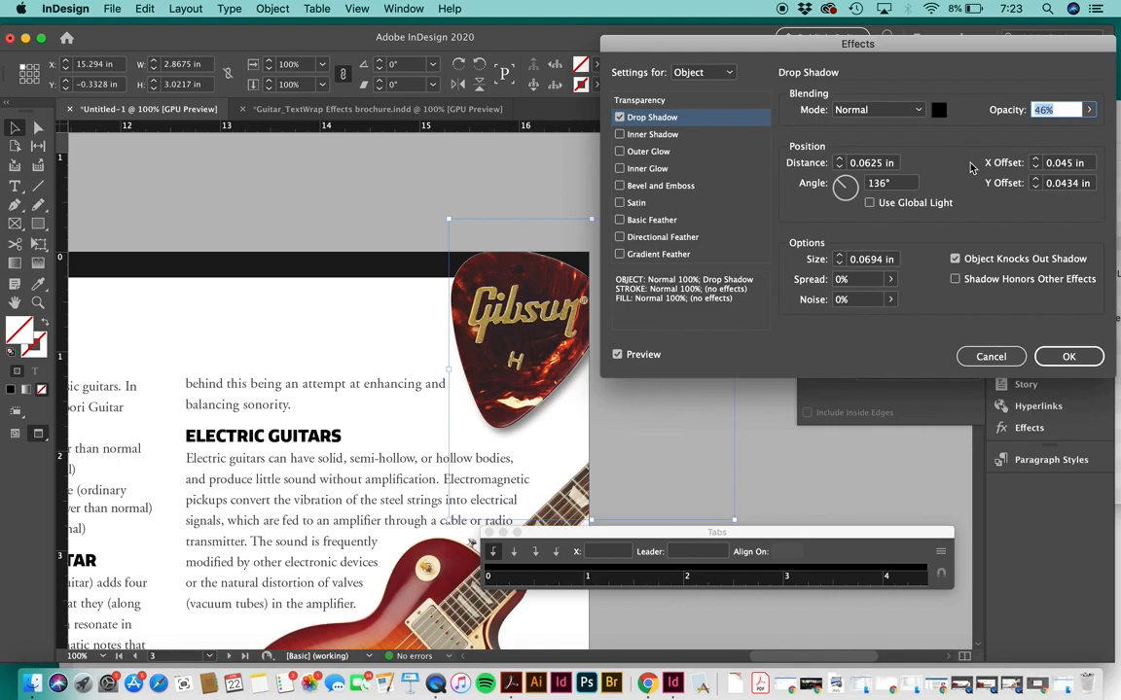
pyautogui.click(1069, 358)
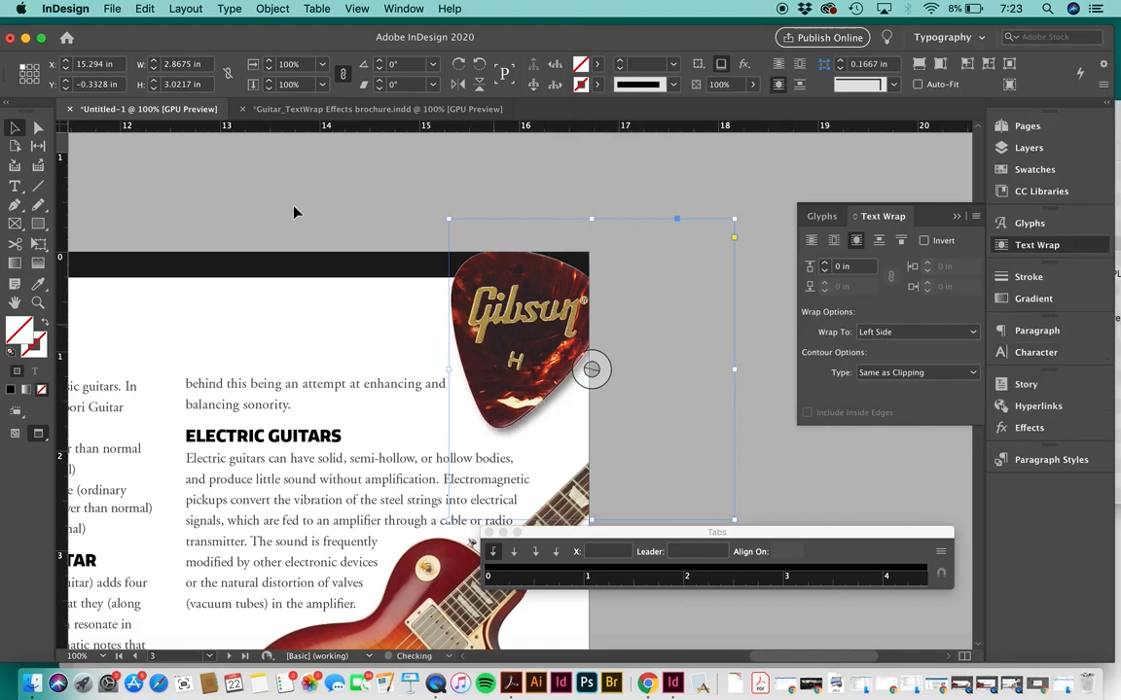
# Try sampling a dark colour from the guitar pick with the Eyedropper, and undo the fill it applies
pyautogui.click(40, 289)
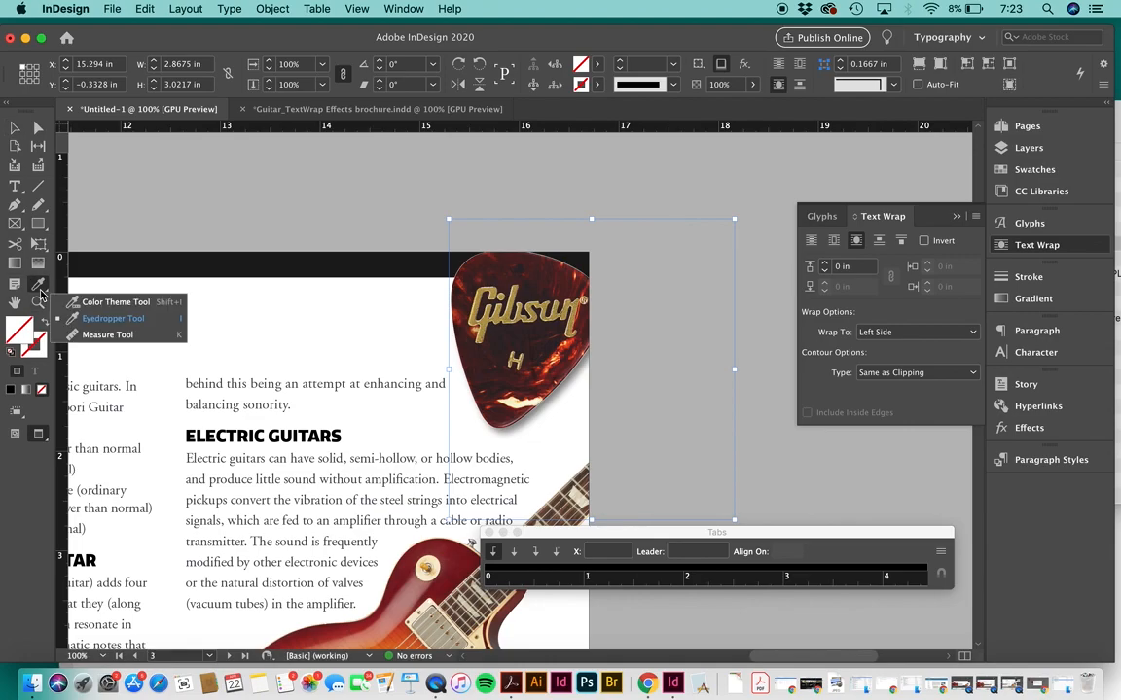
pyautogui.click(111, 318)
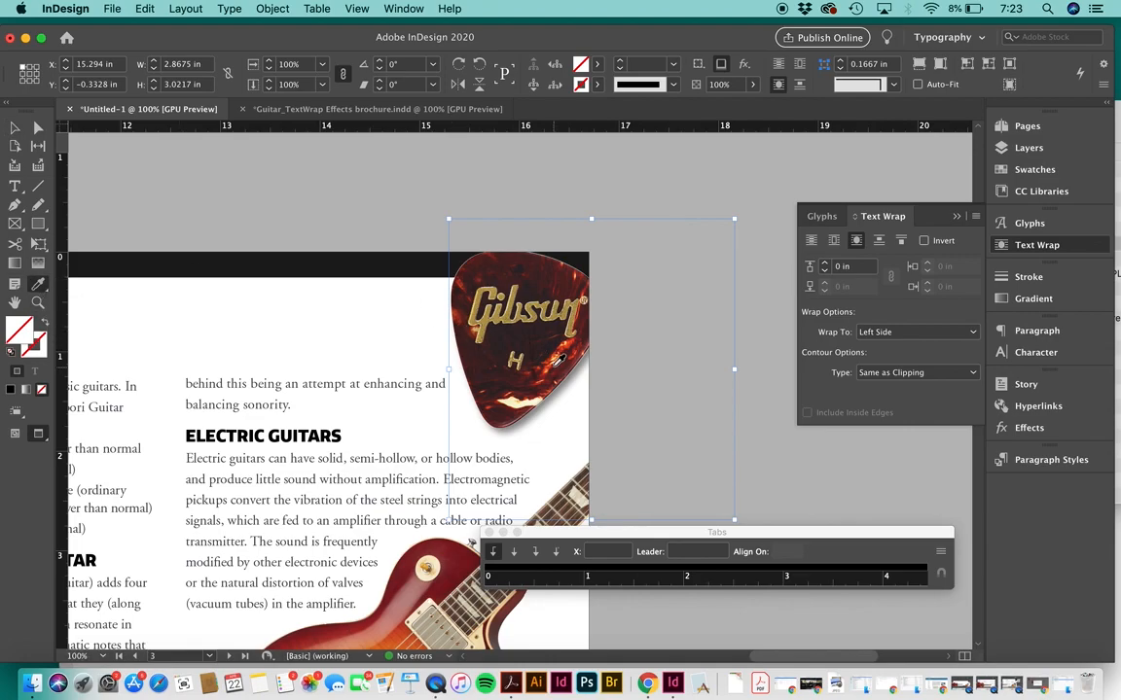
pyautogui.click(542, 334)
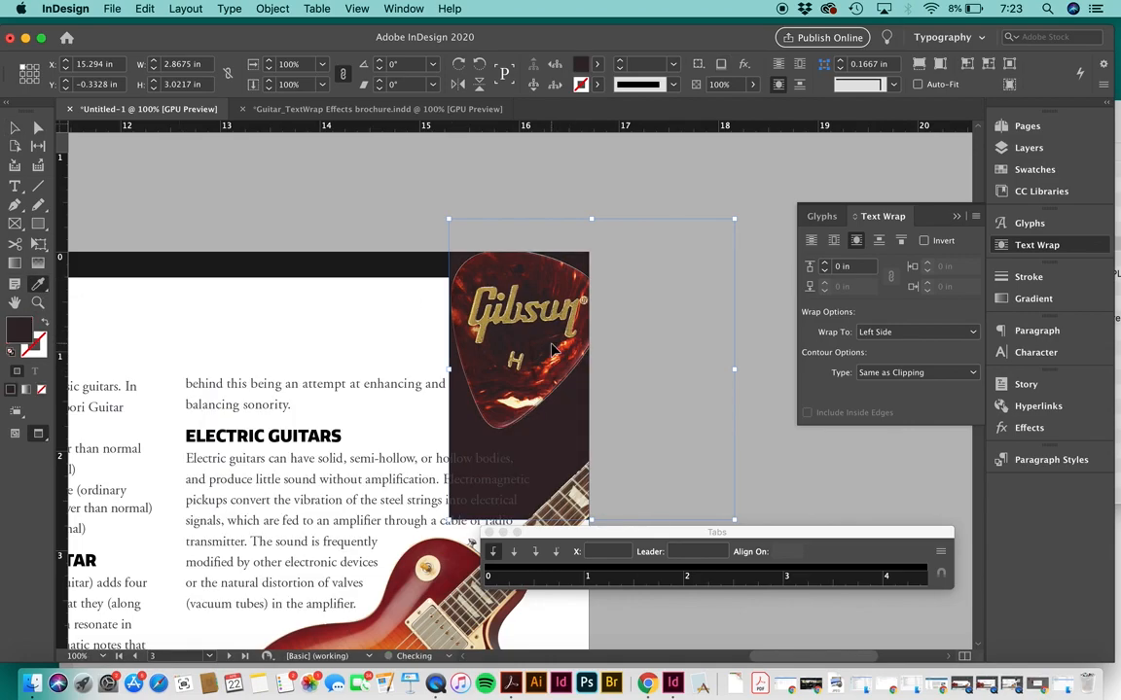
pyautogui.press('super+z')
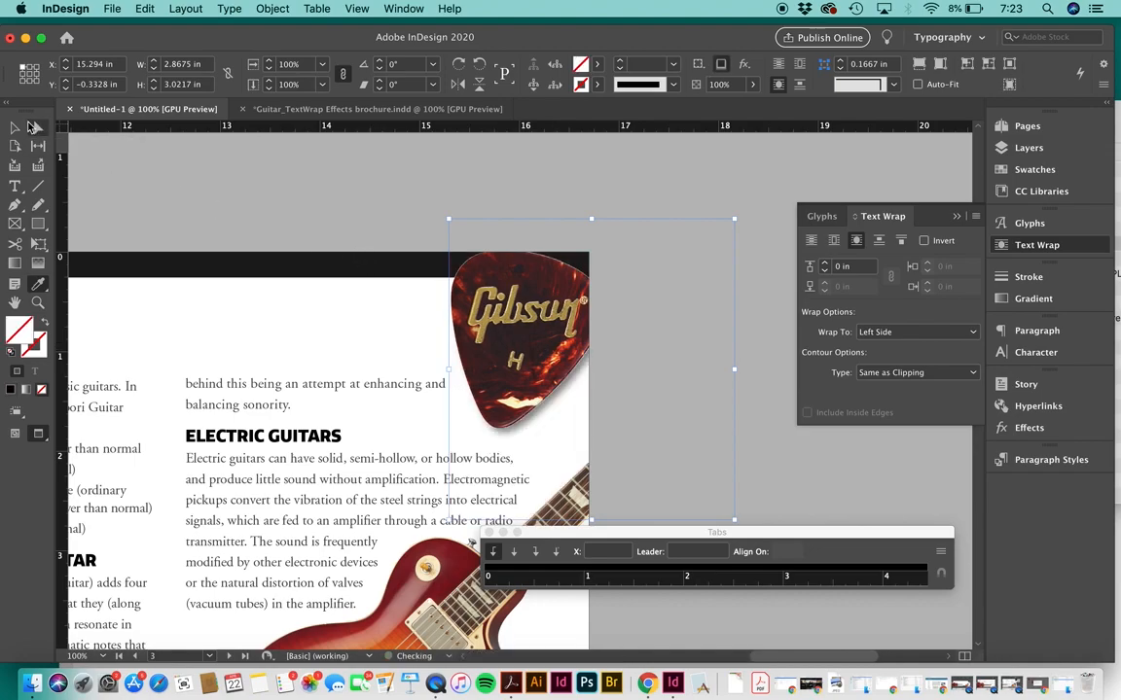
# Deselect everything and sample a dark red from the guitar pick with the Eyedropper as the fill colour
pyautogui.click(14, 127)
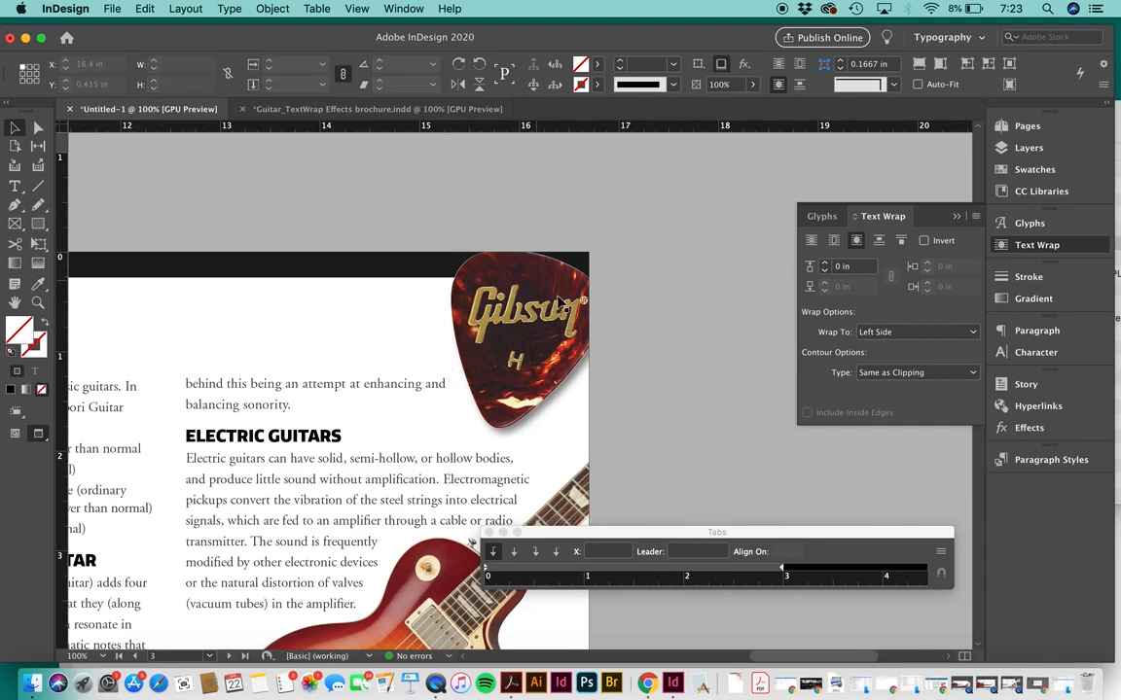
pyautogui.click(590, 367)
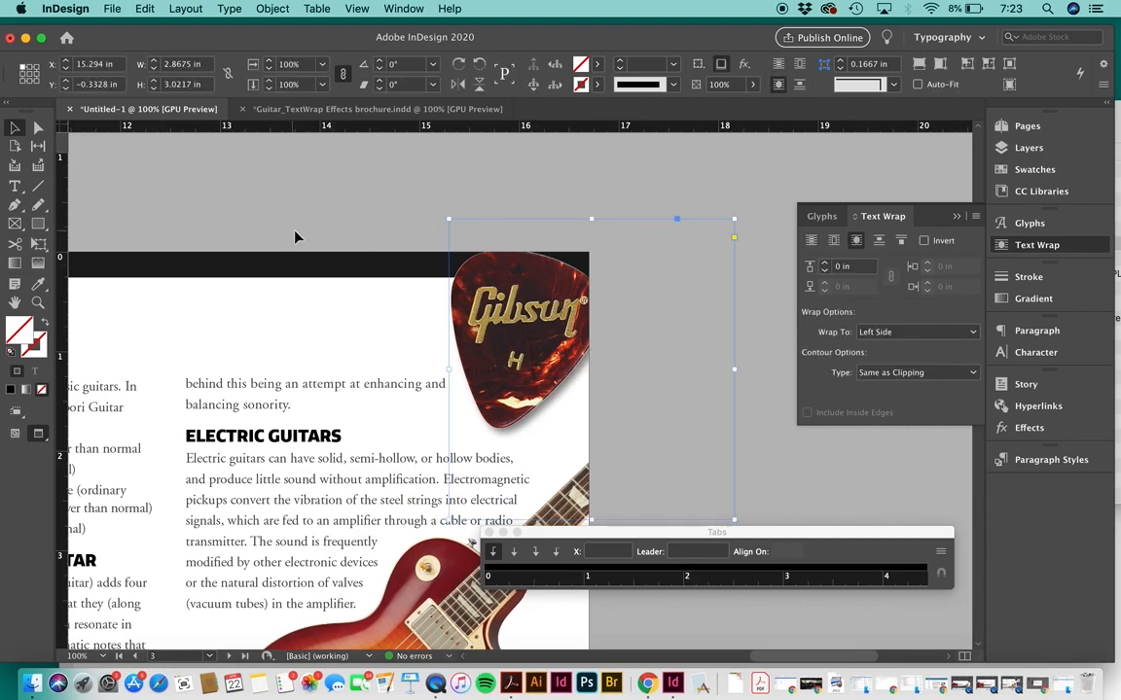
pyautogui.click(296, 211)
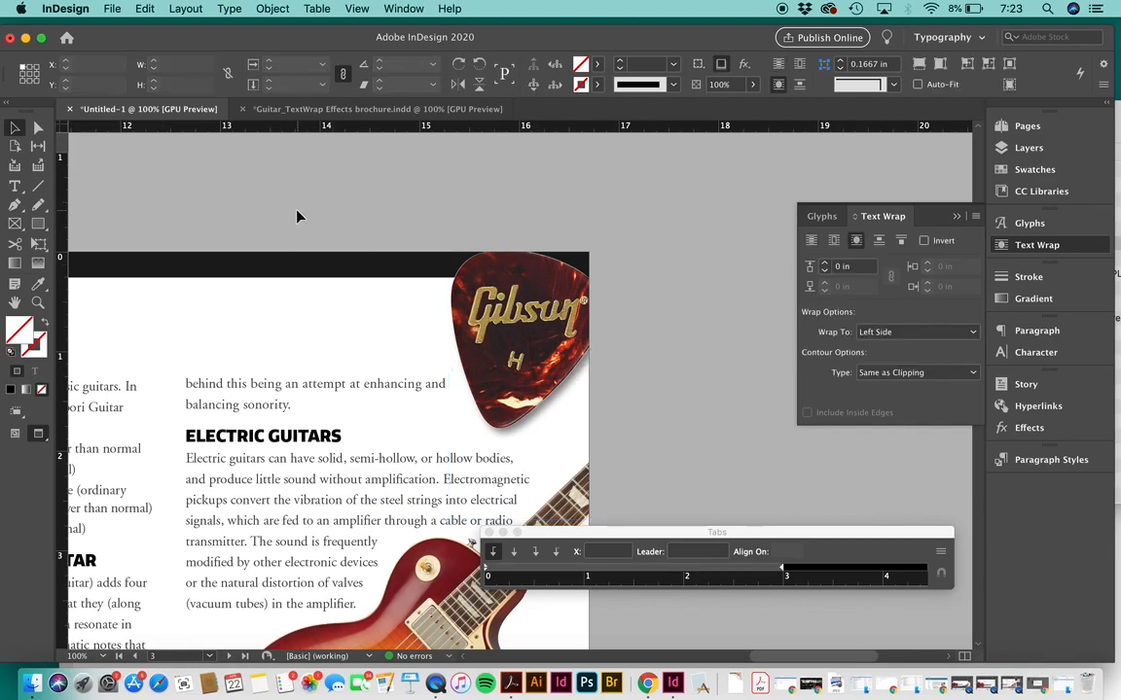
pyautogui.click(38, 284)
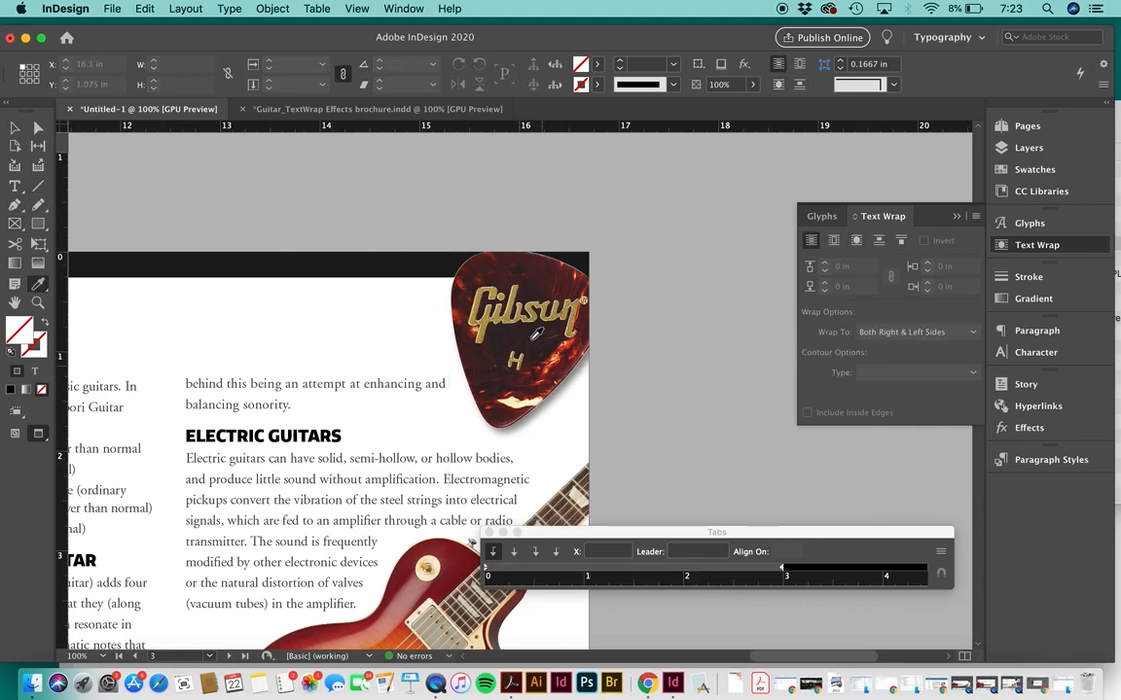
pyautogui.click(567, 347)
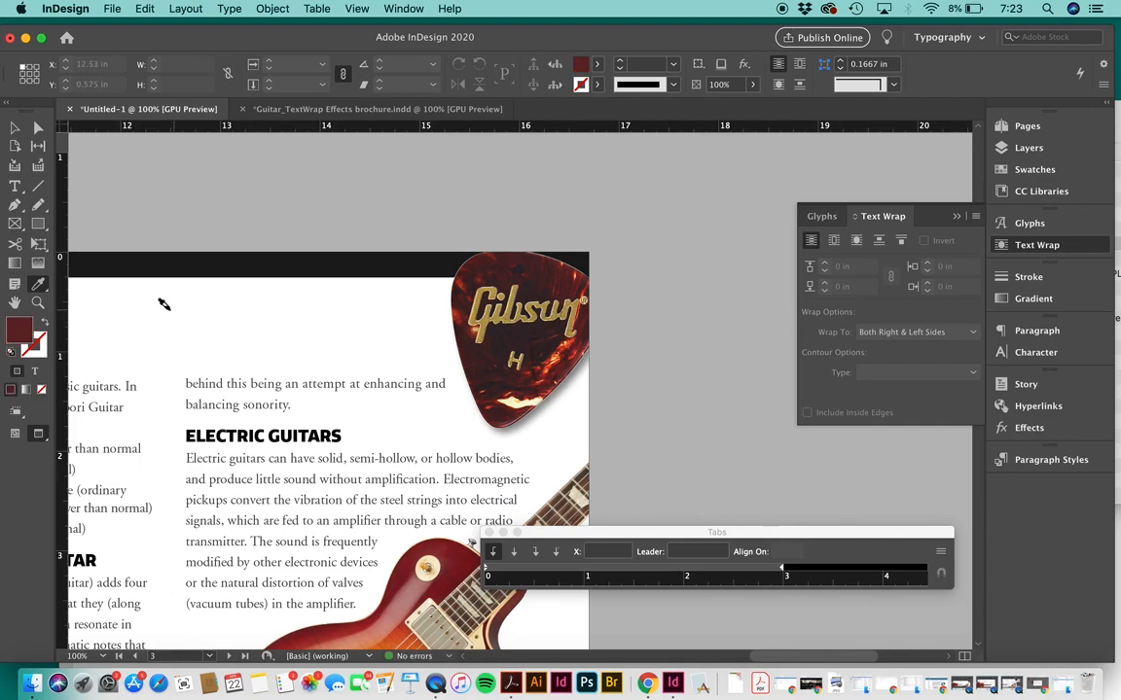
# Extract a colour theme from the guitar pick with the Color Theme tool and add it to the document's swatches, showing the swatch list
pyautogui.click(33, 288)
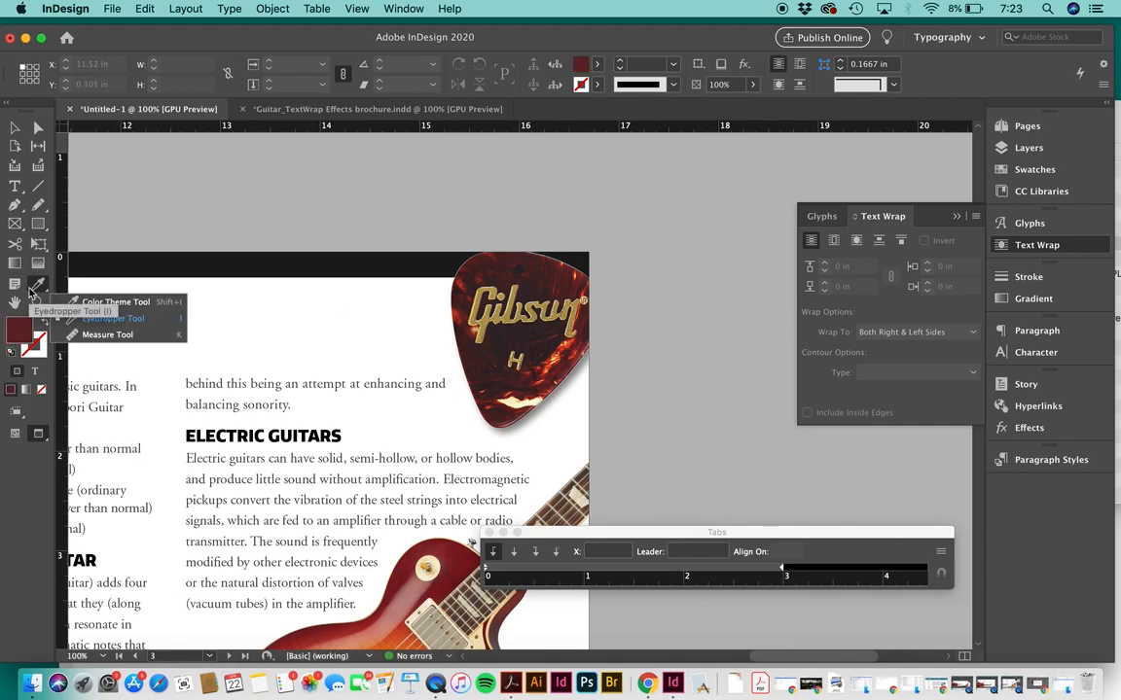
pyautogui.click(117, 303)
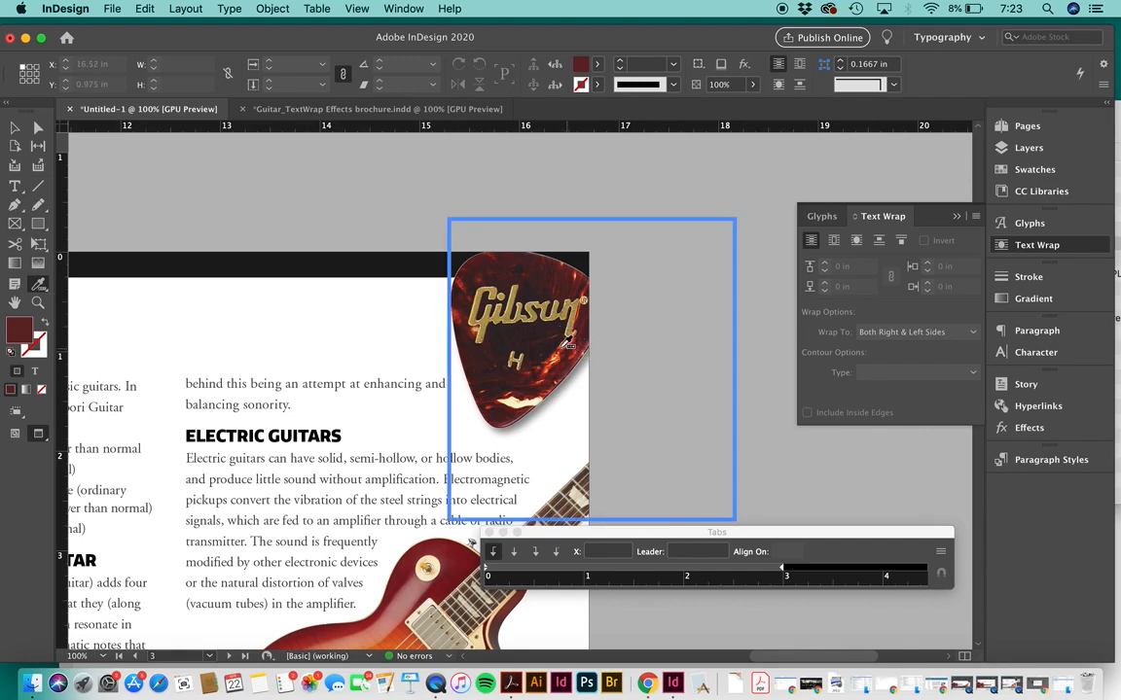
pyautogui.click(489, 262)
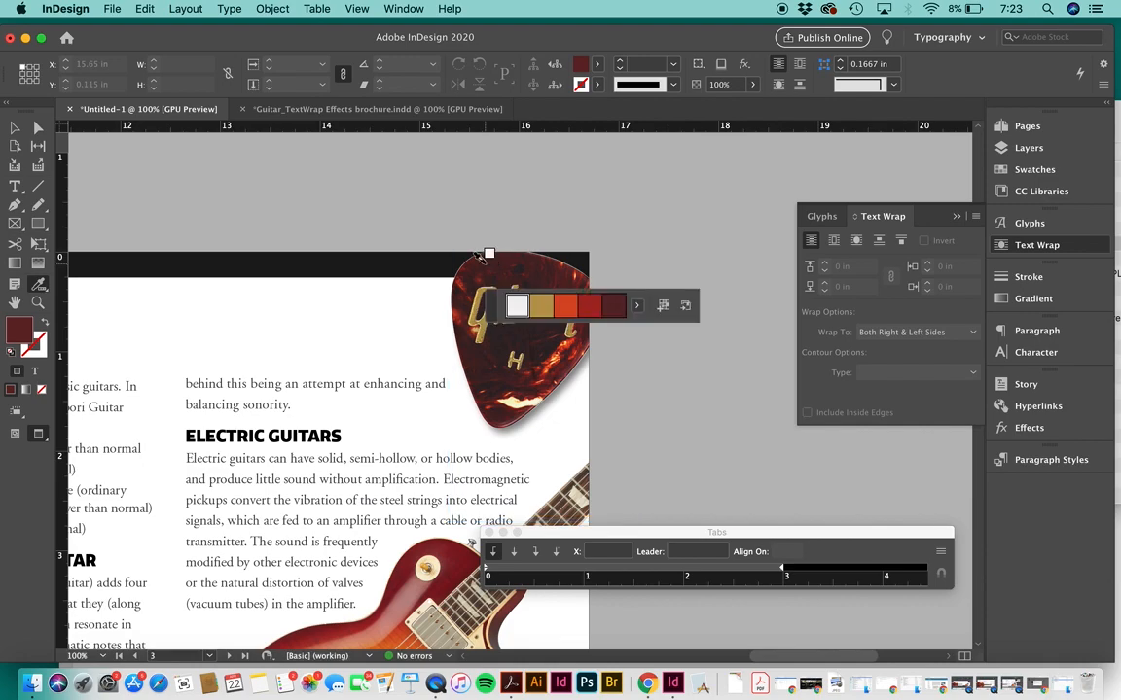
pyautogui.click(620, 306)
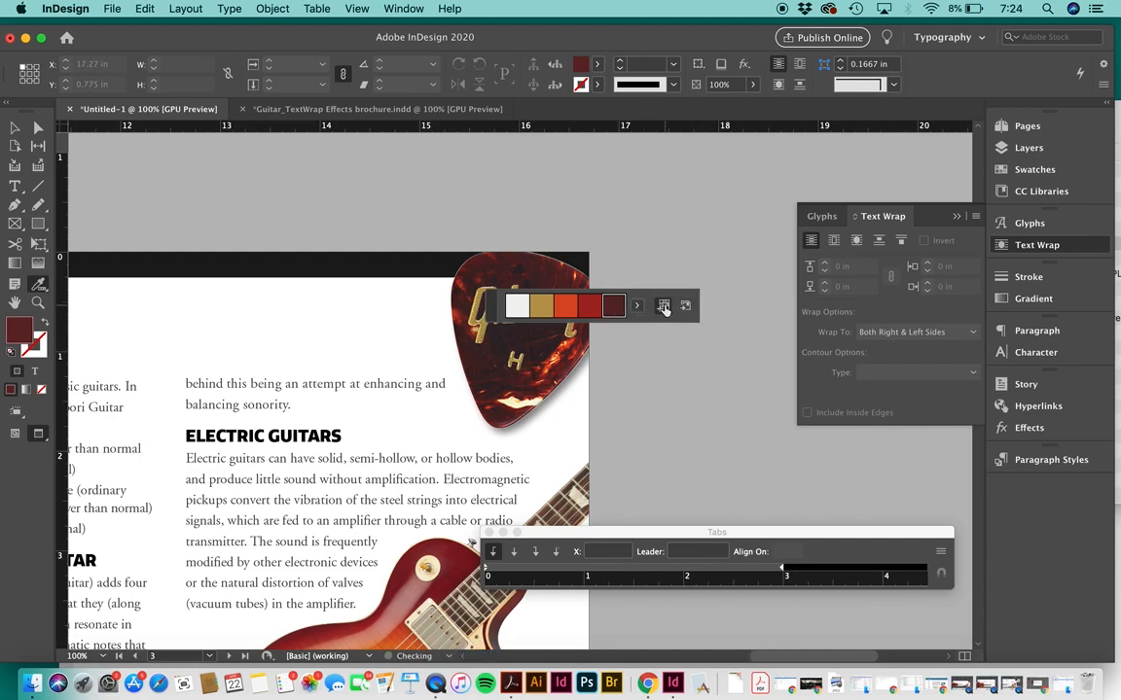
pyautogui.click(663, 307)
pyautogui.click(407, 7)
pyautogui.moveTo(430, 110)
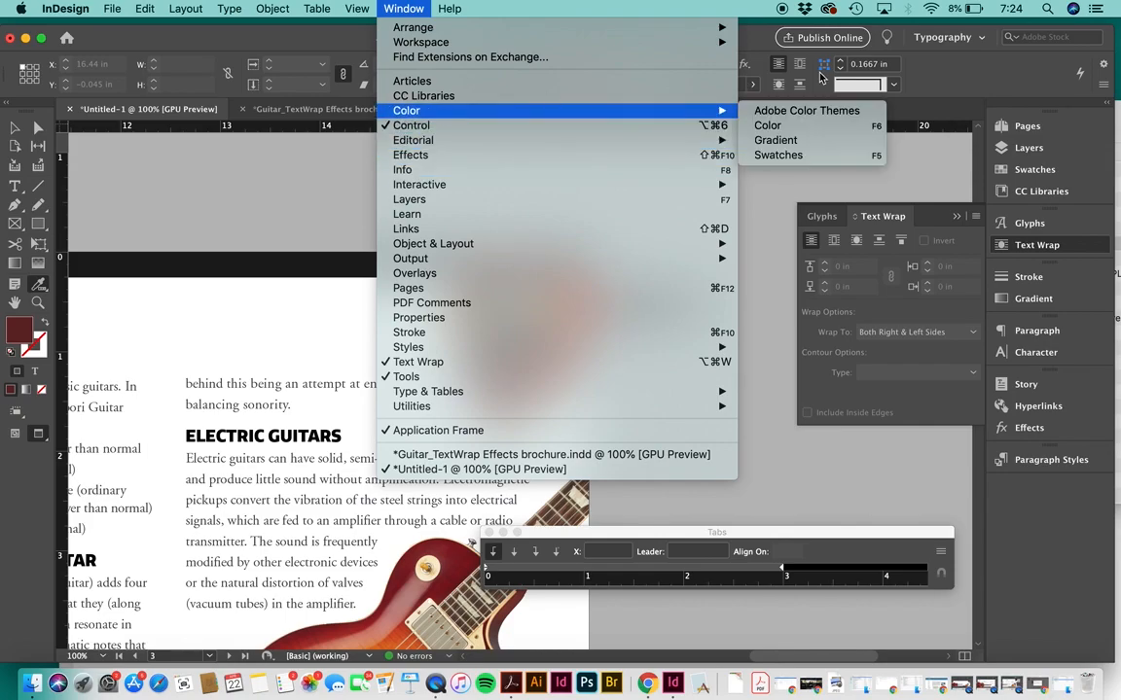
pyautogui.click(811, 155)
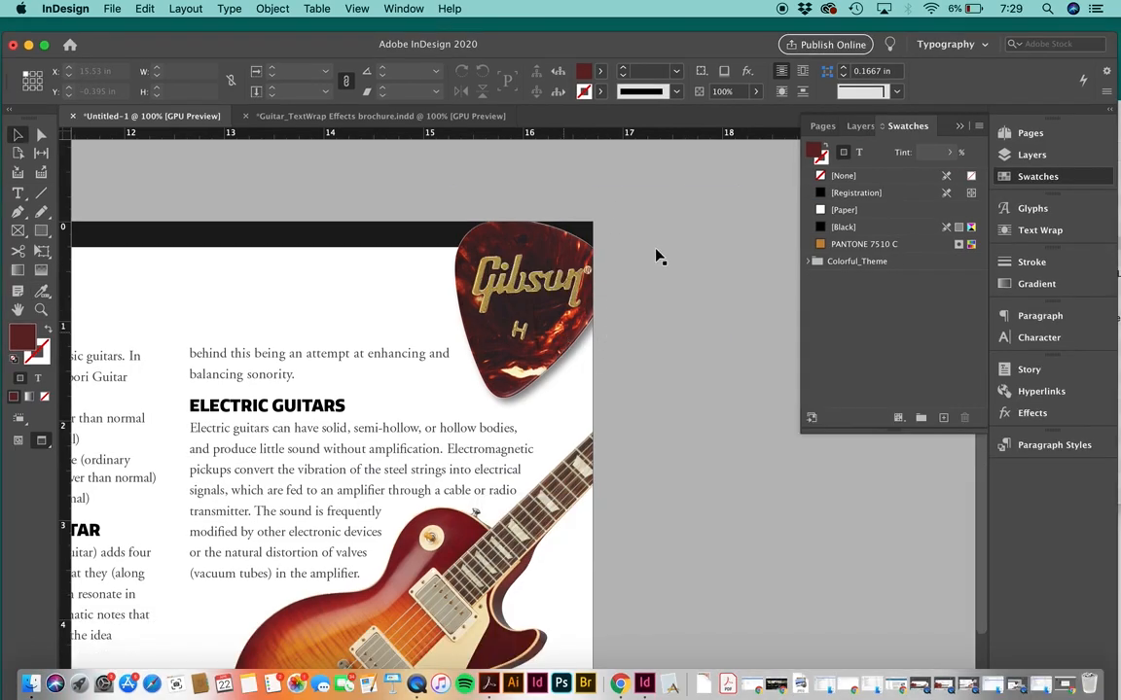
# Change the guitar pick's drop shadow colour to the C=40 M=82 Y=70 K=54 swatch
pyautogui.click(511, 297)
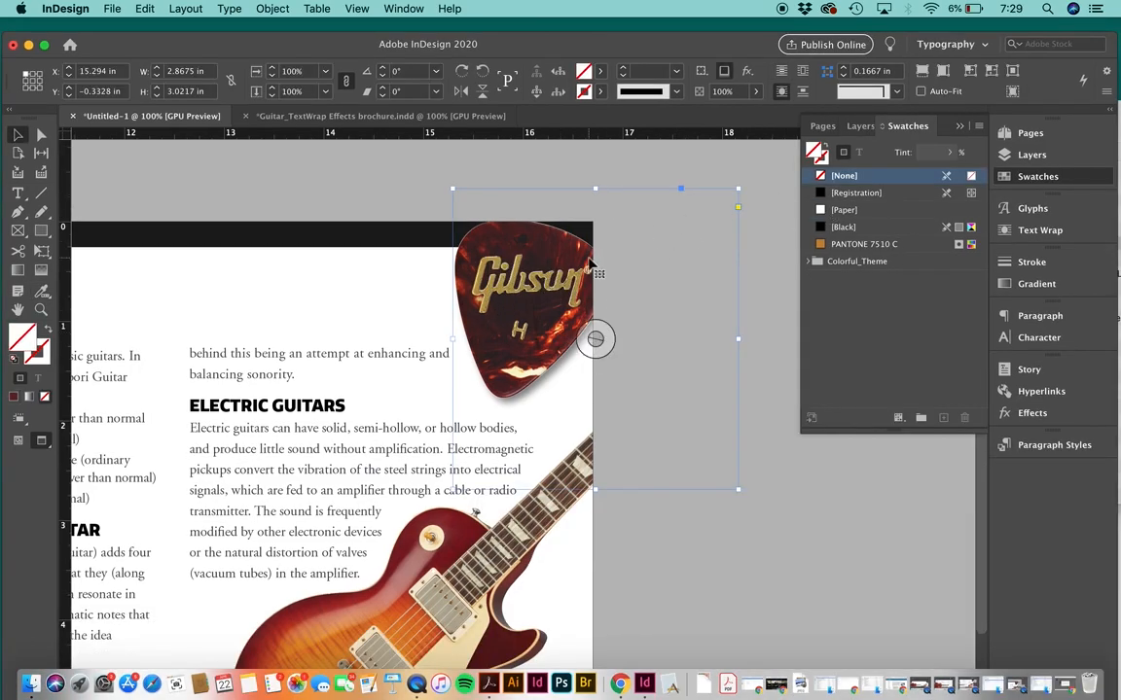
pyautogui.click(273, 8)
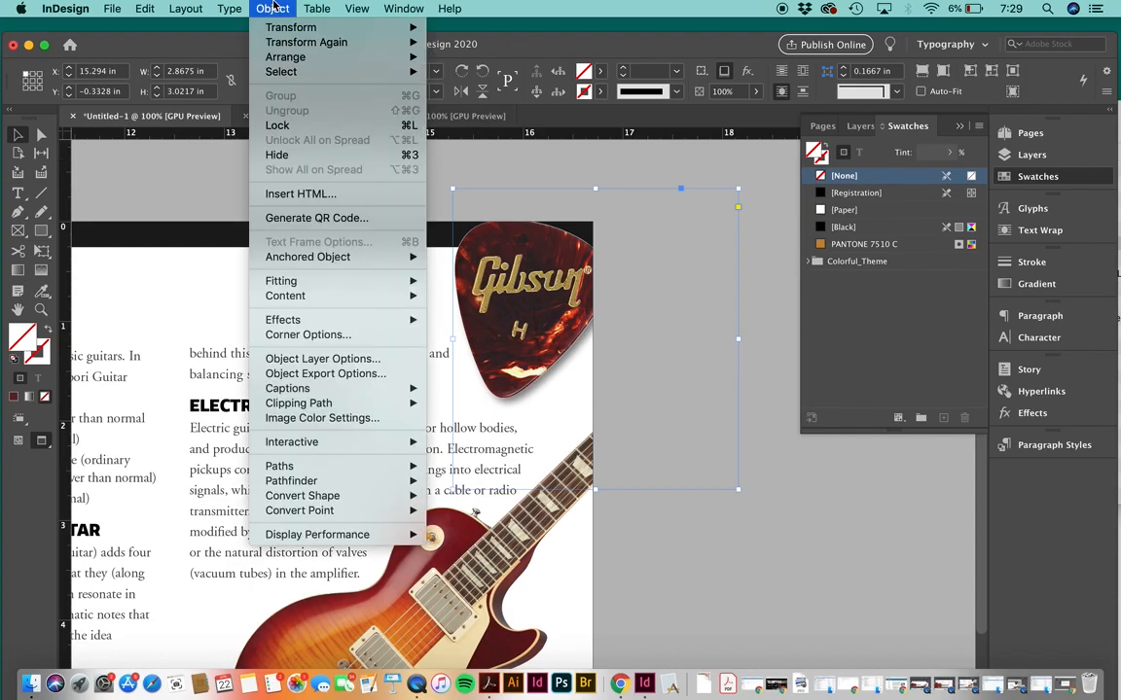
pyautogui.moveTo(285, 324)
pyautogui.click(475, 343)
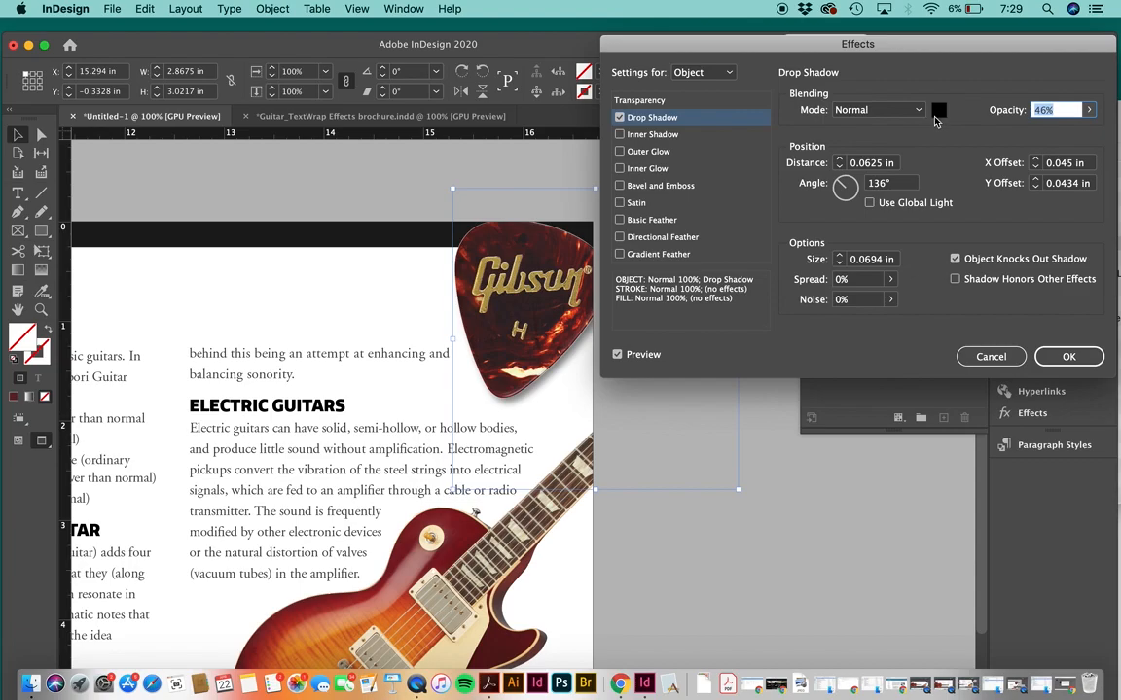
pyautogui.click(939, 110)
pyautogui.scroll(-3, 817, 198)
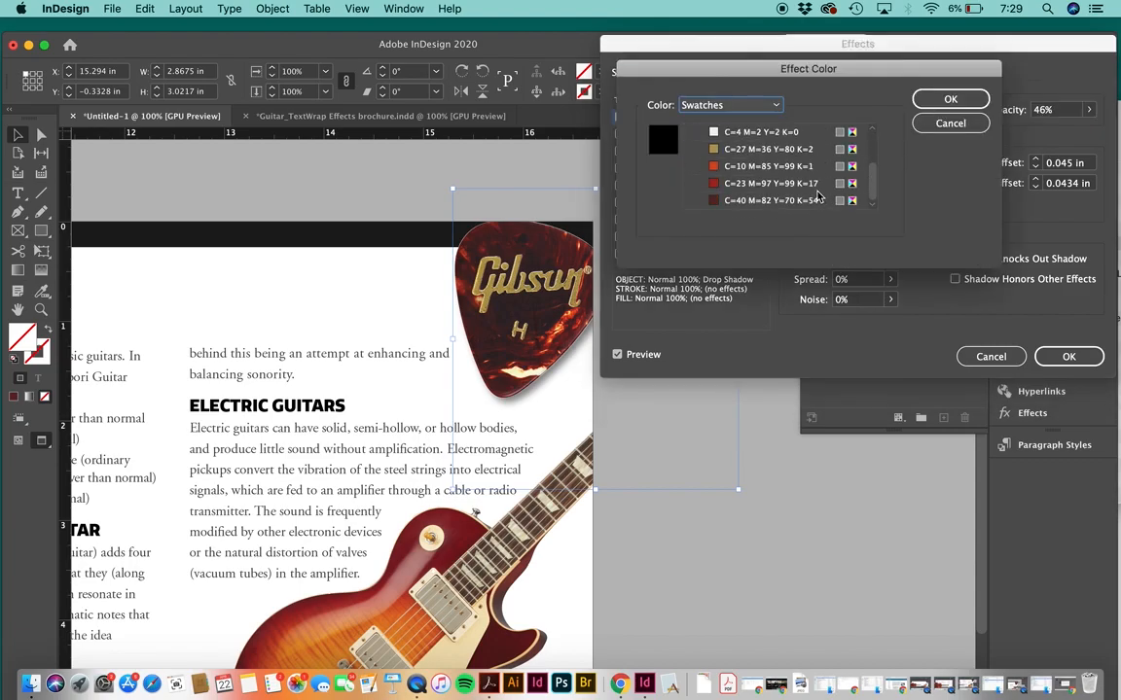
pyautogui.click(735, 201)
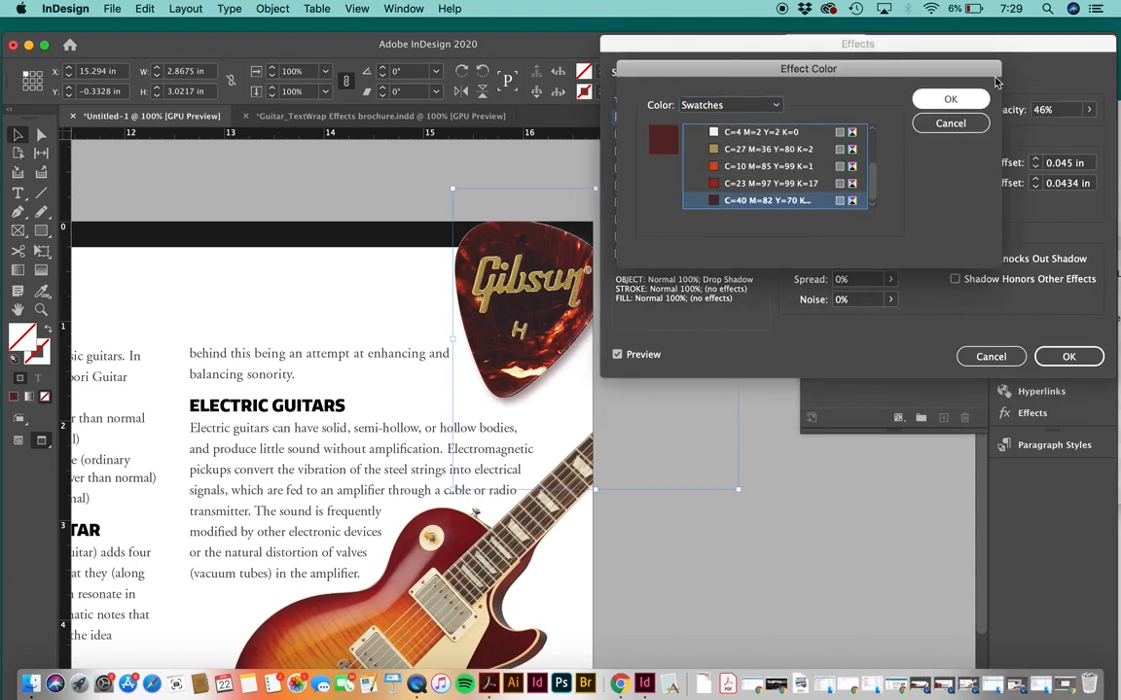
pyautogui.click(950, 99)
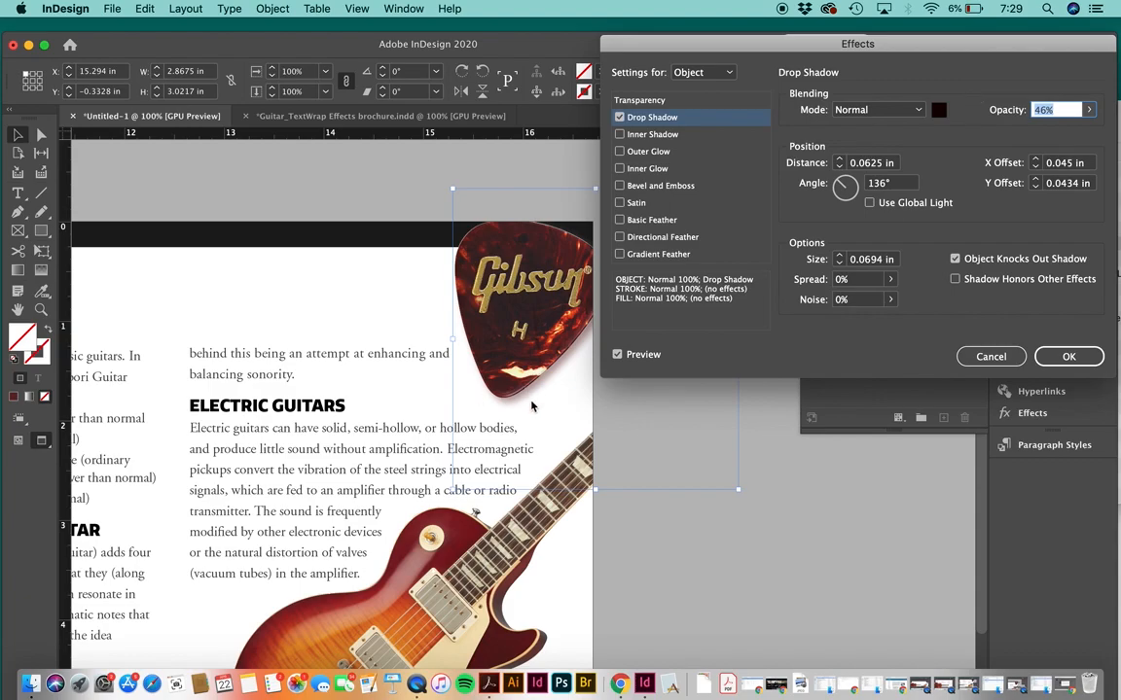
pyautogui.click(1068, 357)
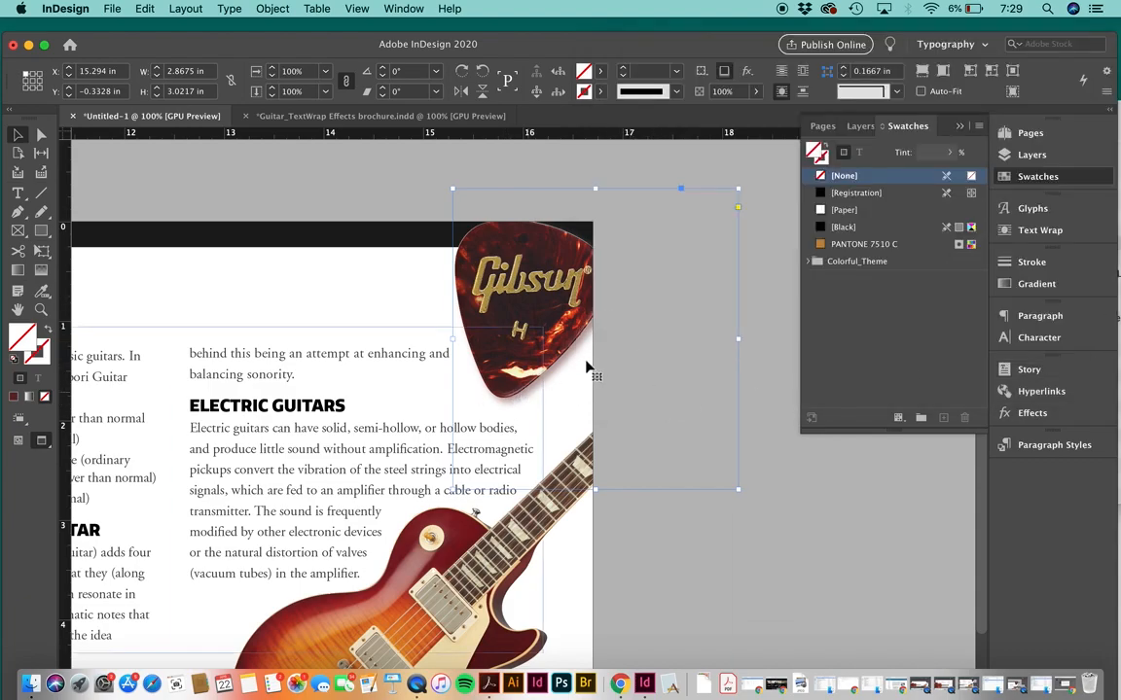
pyautogui.click(369, 193)
# Show the Effects controls floating on the pasteboard beside the guitar pick and look through the available blending modes
pyautogui.scroll(1, 368, 194)
pyautogui.hscroll(-1, 369, 193)
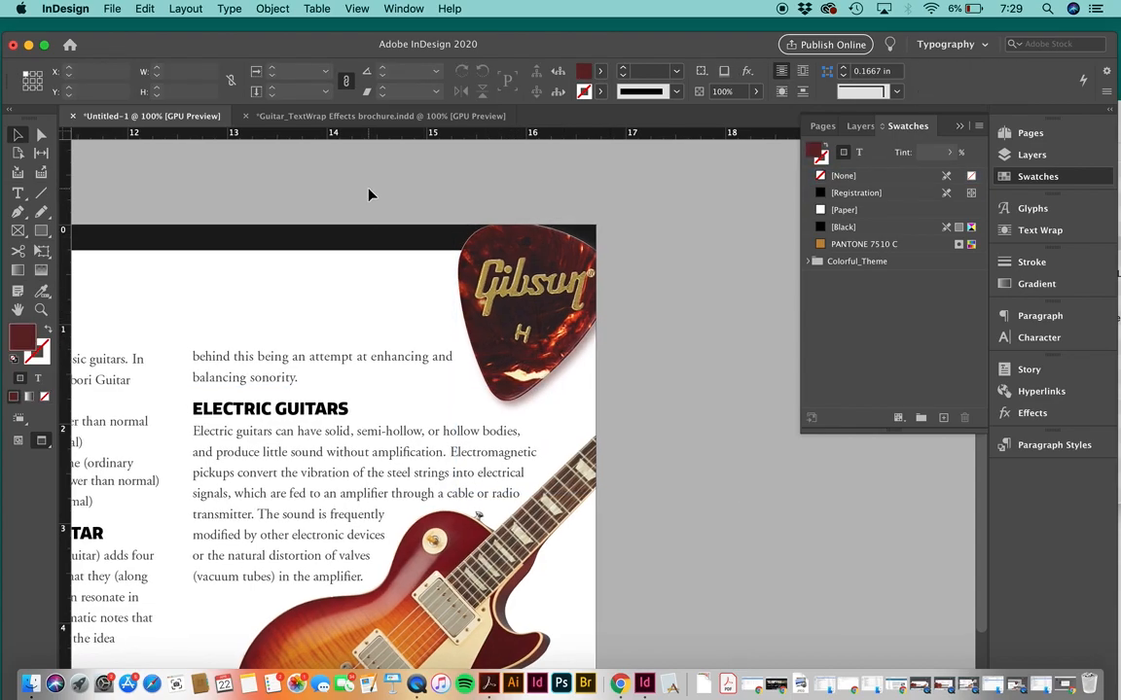
pyautogui.click(404, 8)
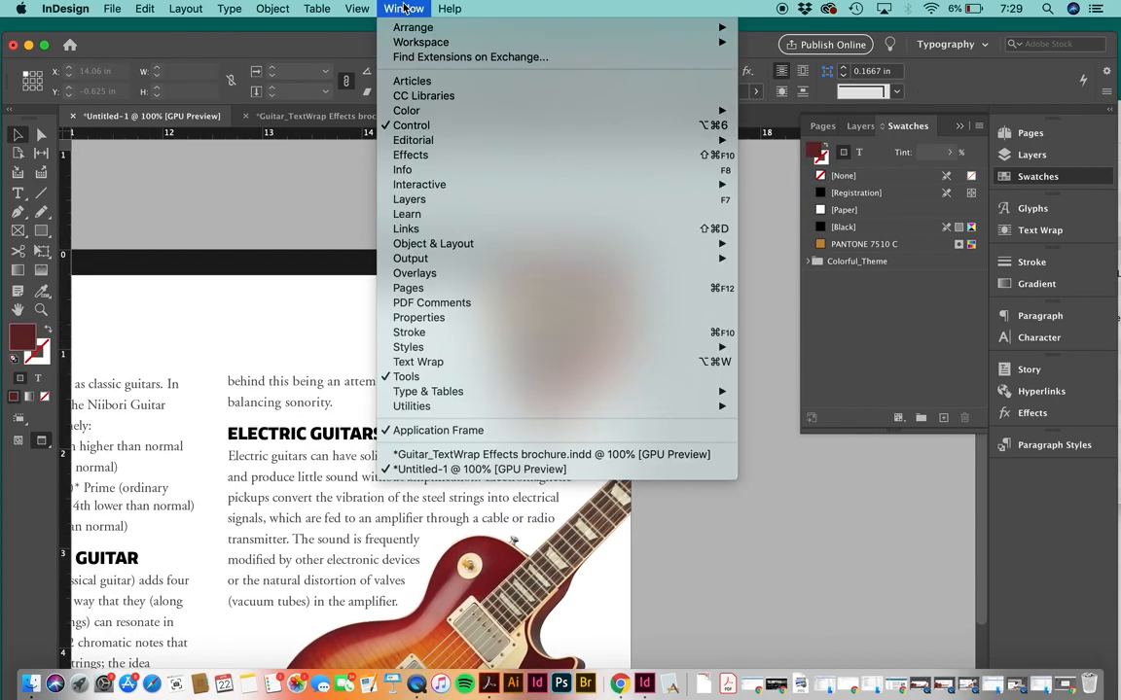
pyautogui.click(429, 155)
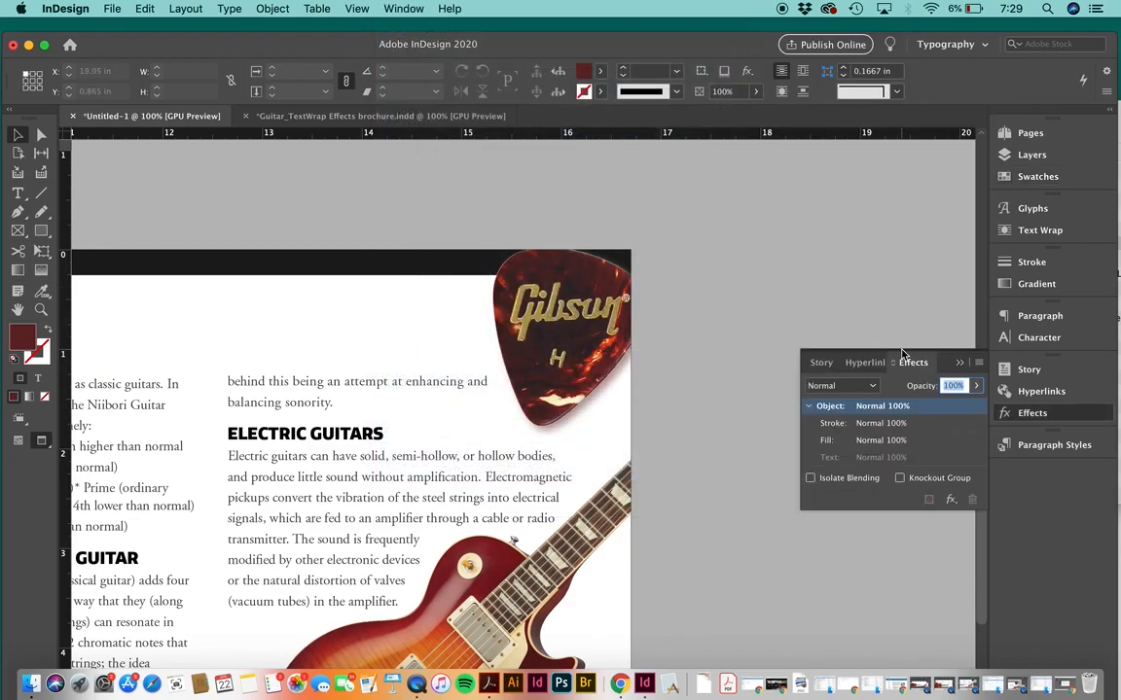
pyautogui.moveTo(912, 362); pyautogui.dragTo(778, 216)
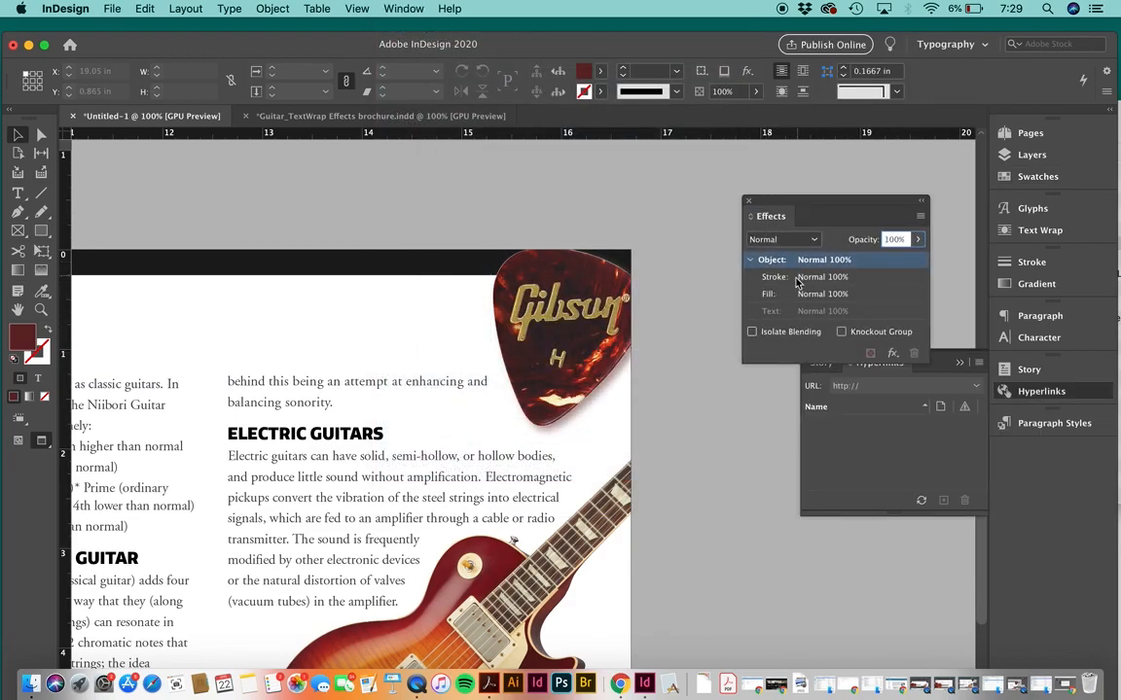
pyautogui.click(788, 240)
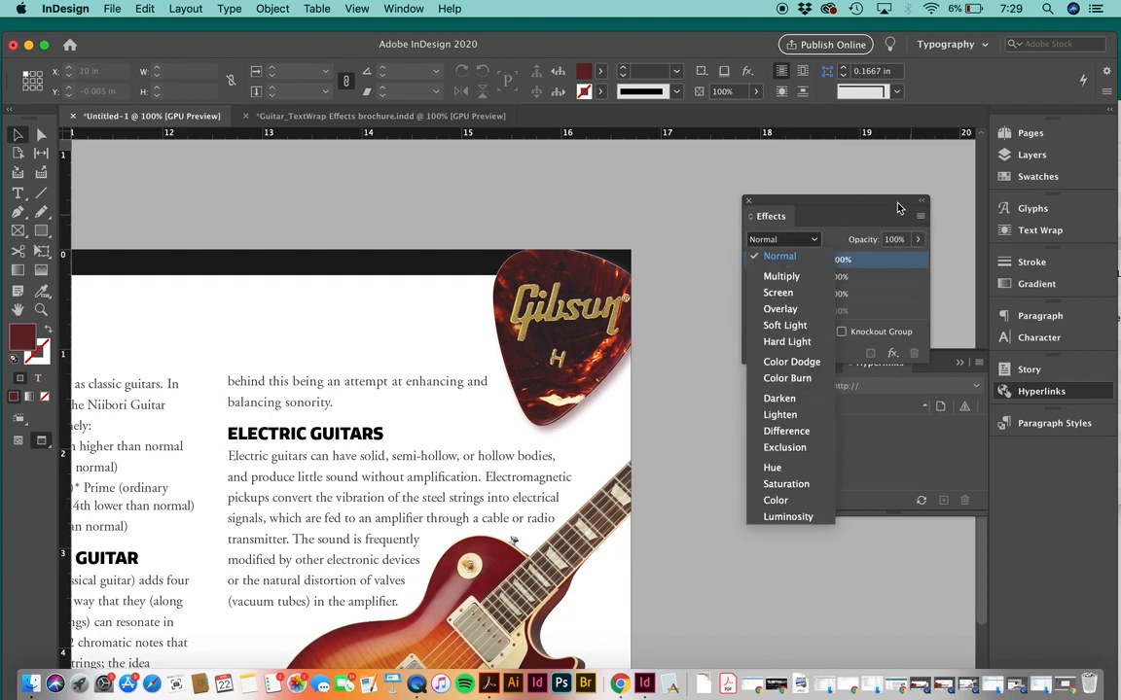
pyautogui.moveTo(899, 207); pyautogui.dragTo(852, 177)
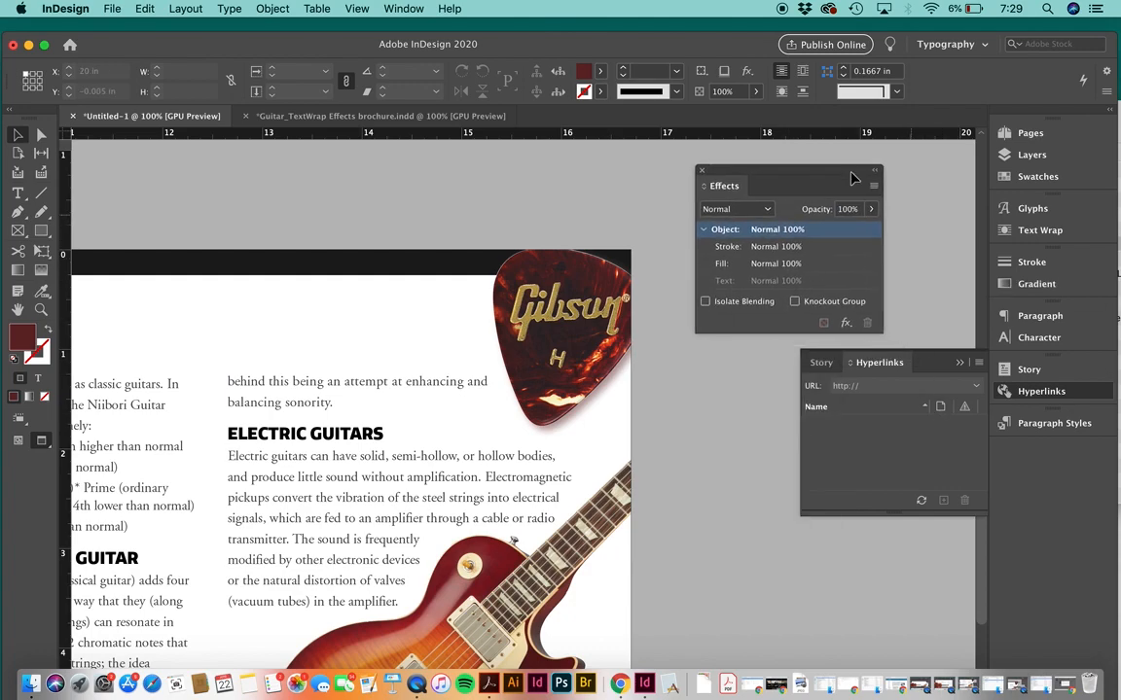
pyautogui.click(961, 365)
# Draw a rectangle about 1.52 by 0.255 in on the black header bar and fill it with PANTONE 7510 C
pyautogui.click(43, 232)
pyautogui.moveTo(321, 253); pyautogui.dragTo(474, 279)
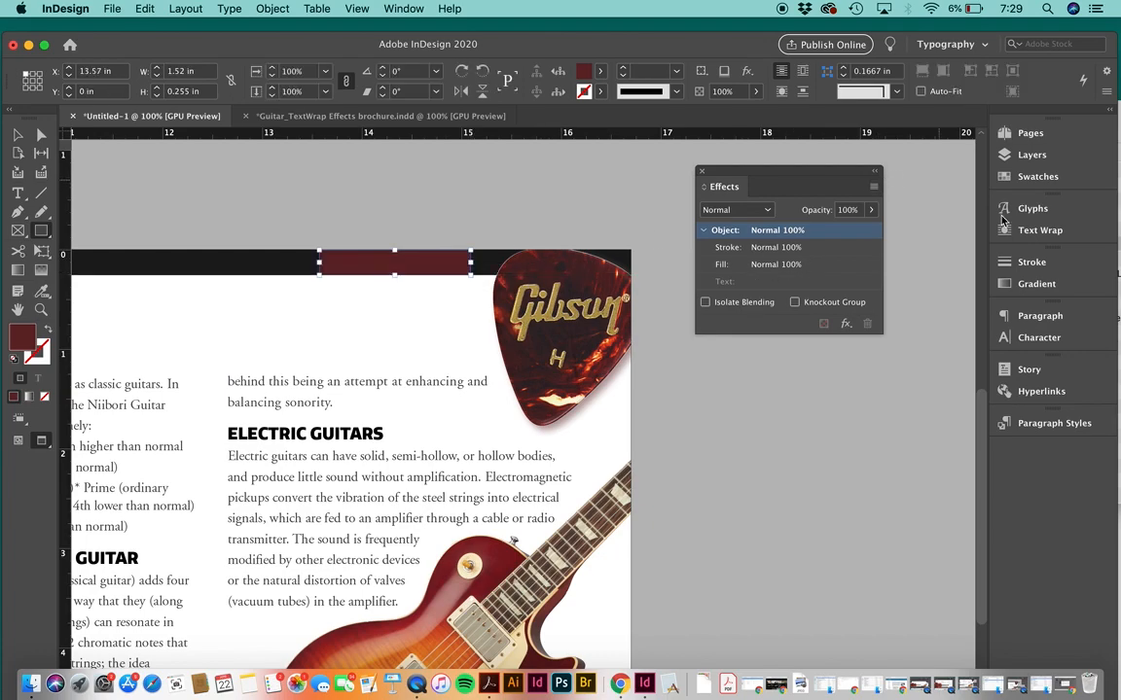
pyautogui.click(1035, 177)
pyautogui.click(858, 245)
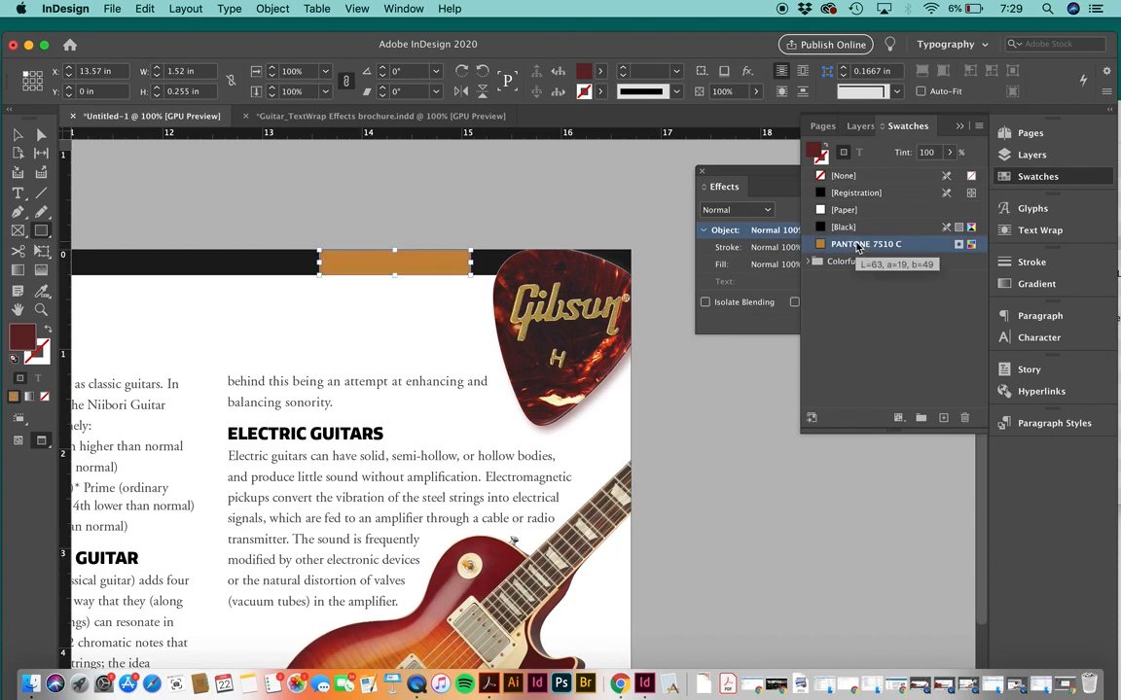
# Shorten the orange rectangle to about 0.89 in wide and place an overlapping copy filled with [Black] on the header bar
pyautogui.click(20, 133)
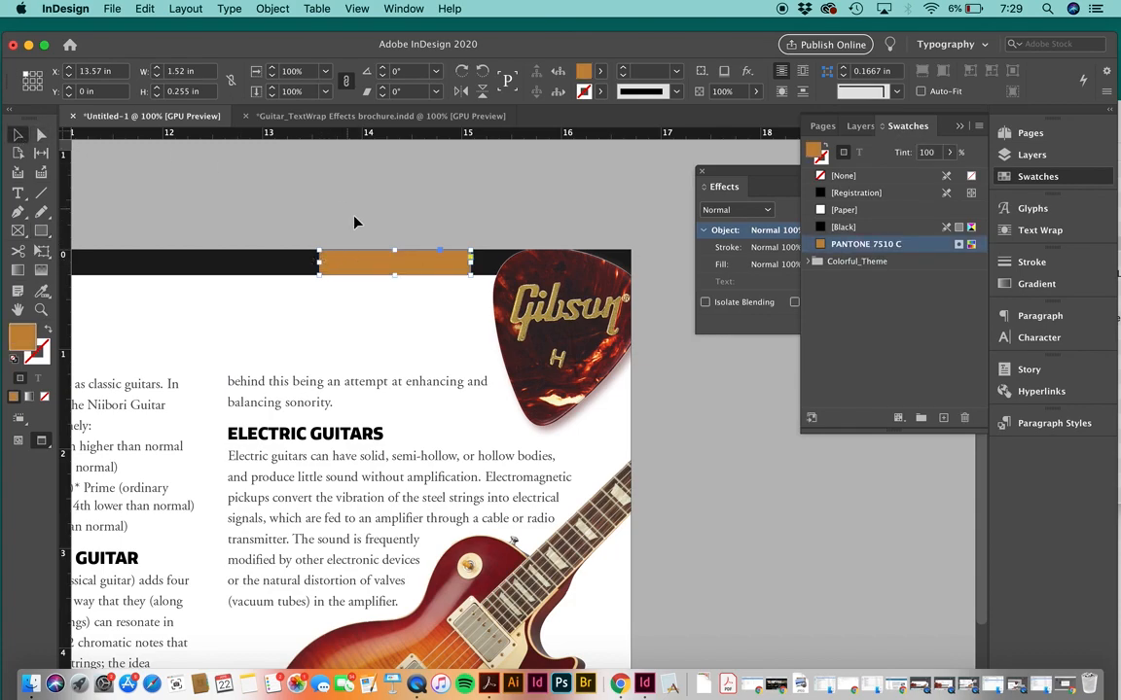
pyautogui.moveTo(470, 263); pyautogui.dragTo(444, 264)
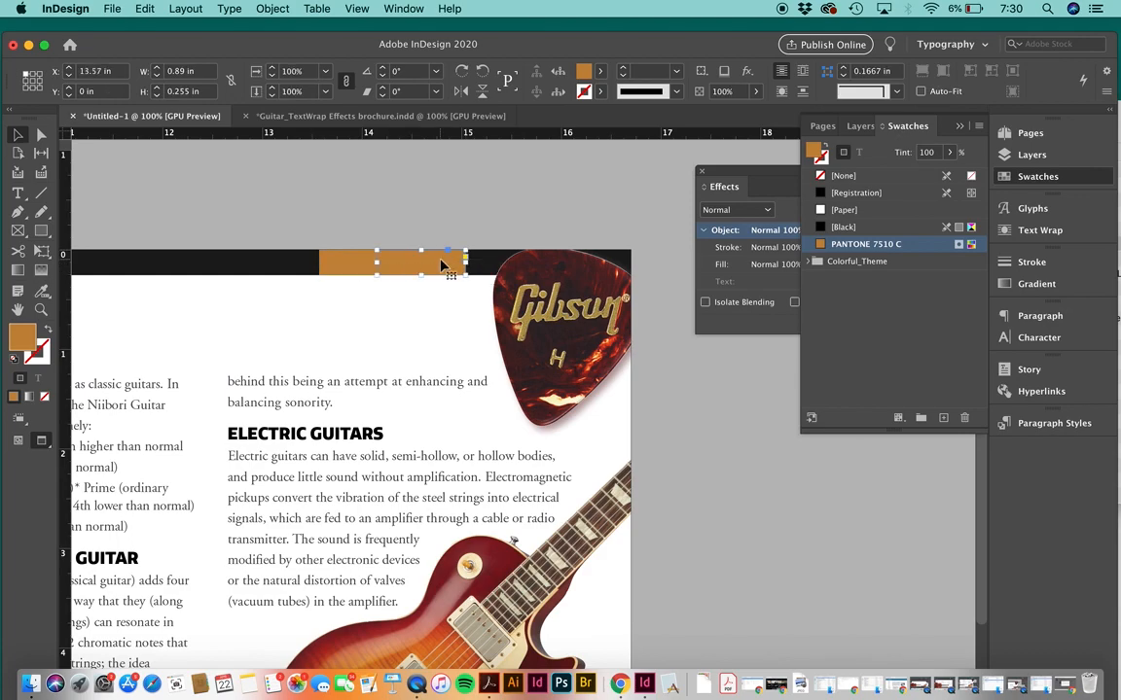
pyautogui.click(860, 228)
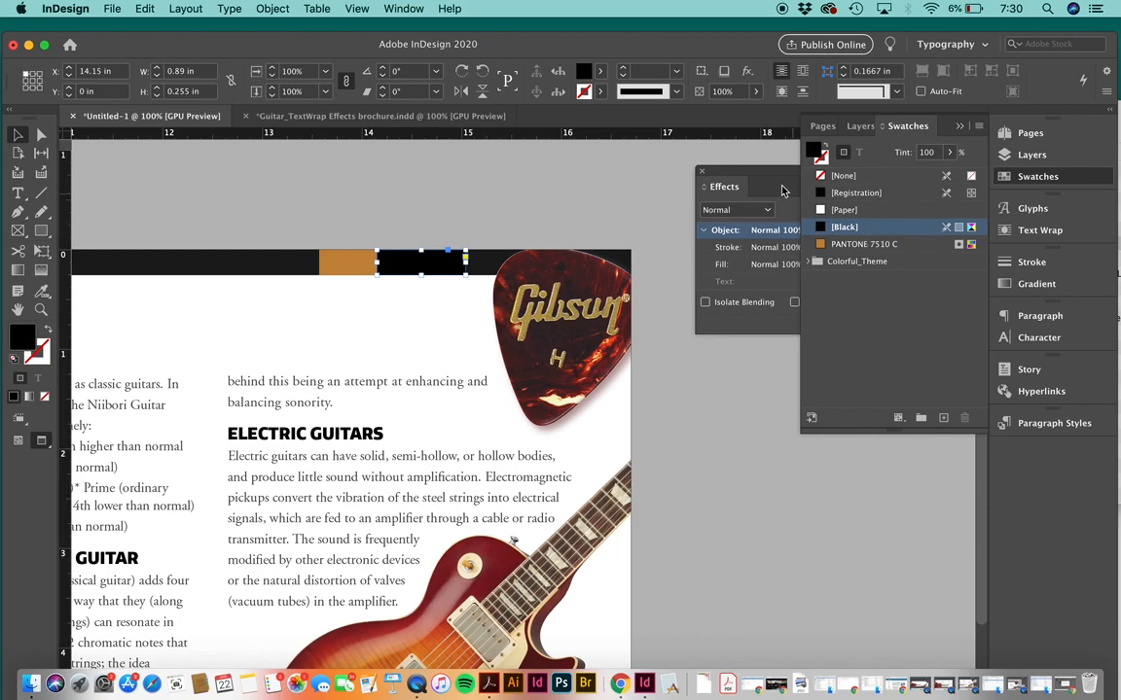
# Lower the opacity of the overlapping black rectangle to 59%
pyautogui.click(767, 175)
pyautogui.click(871, 210)
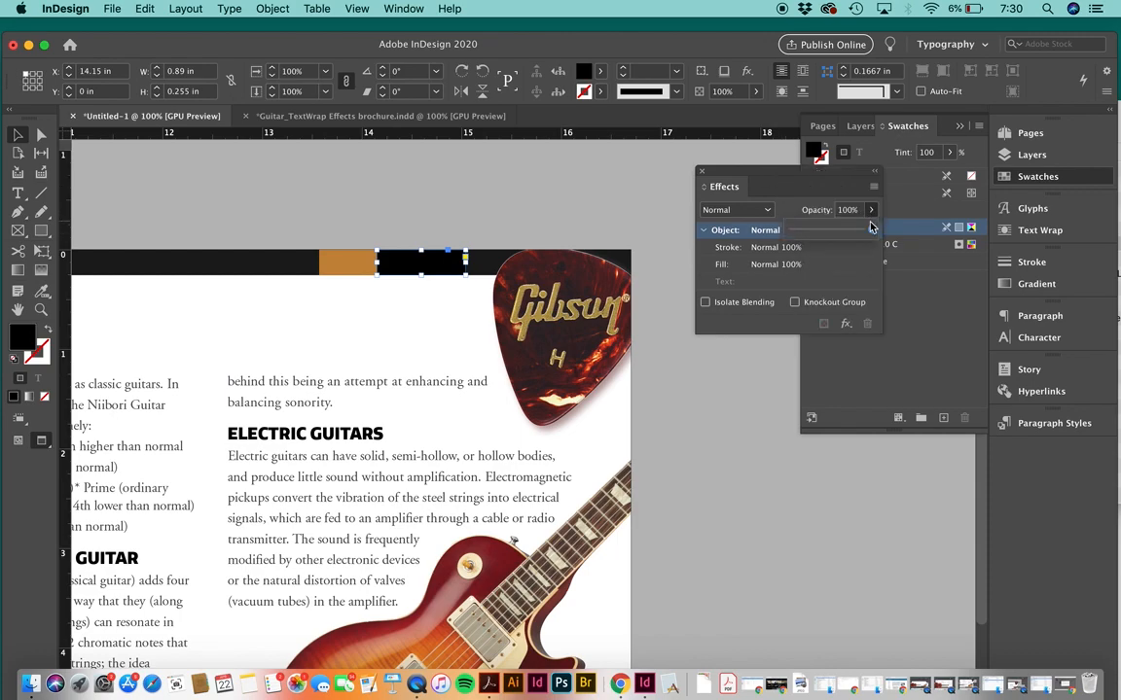
pyautogui.moveTo(844, 237); pyautogui.dragTo(839, 237)
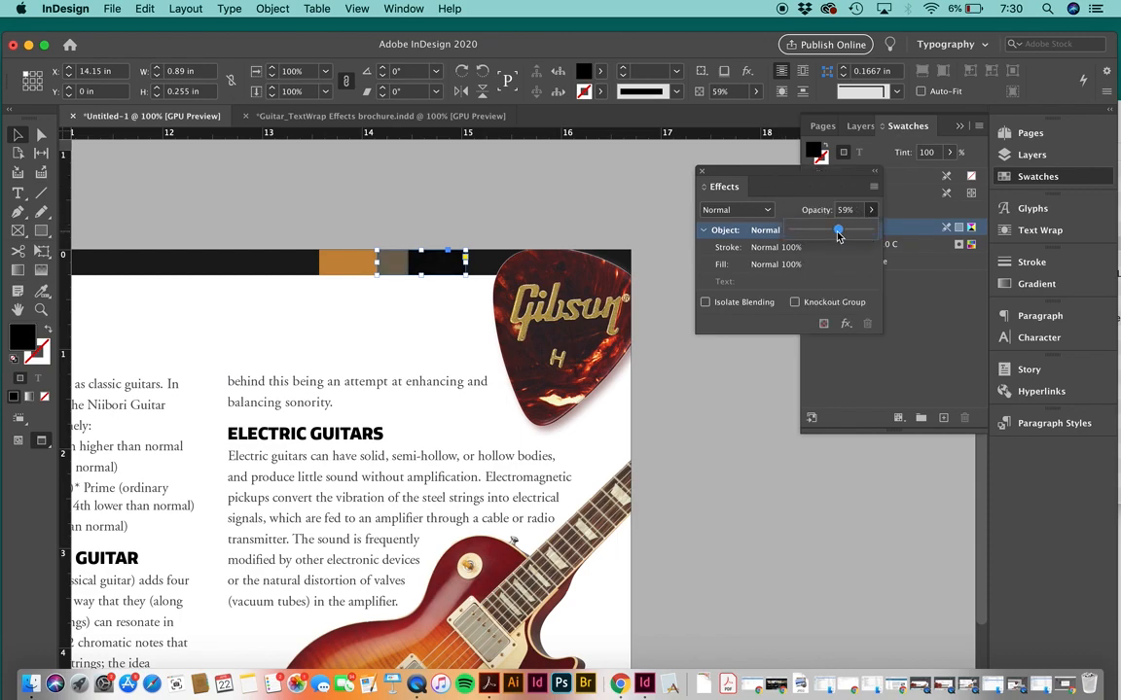
# Try the Multiply blending mode on the overlapping black rectangle, and return it to Normal for comparison
pyautogui.click(743, 212)
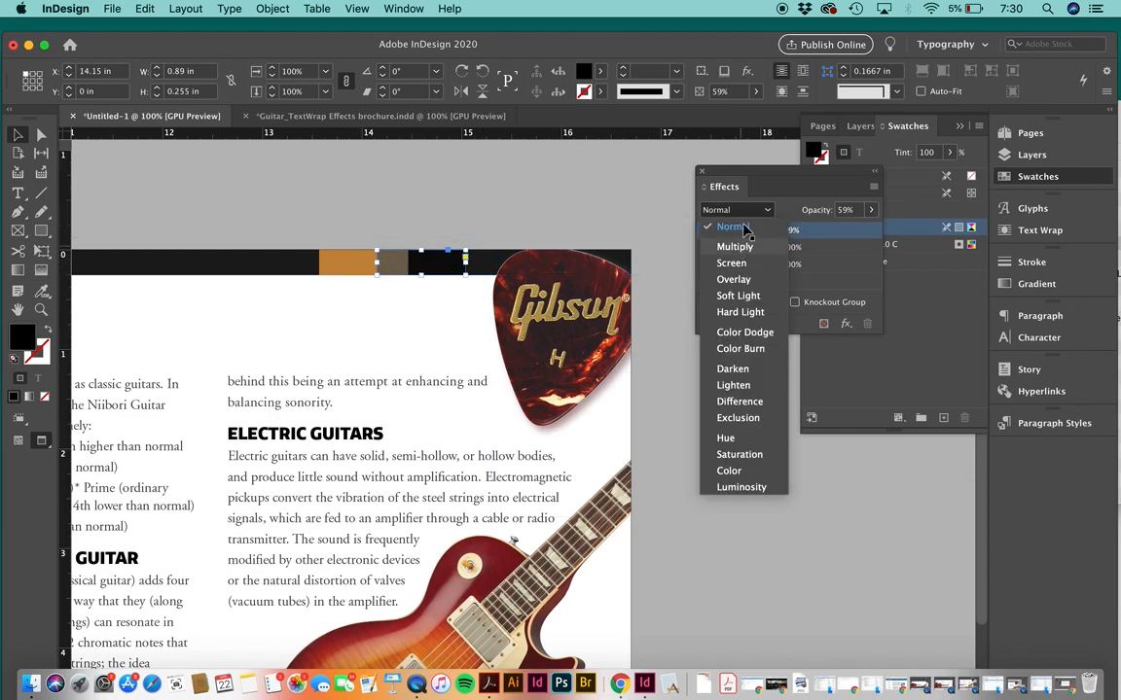
pyautogui.click(734, 246)
pyautogui.click(1077, 57)
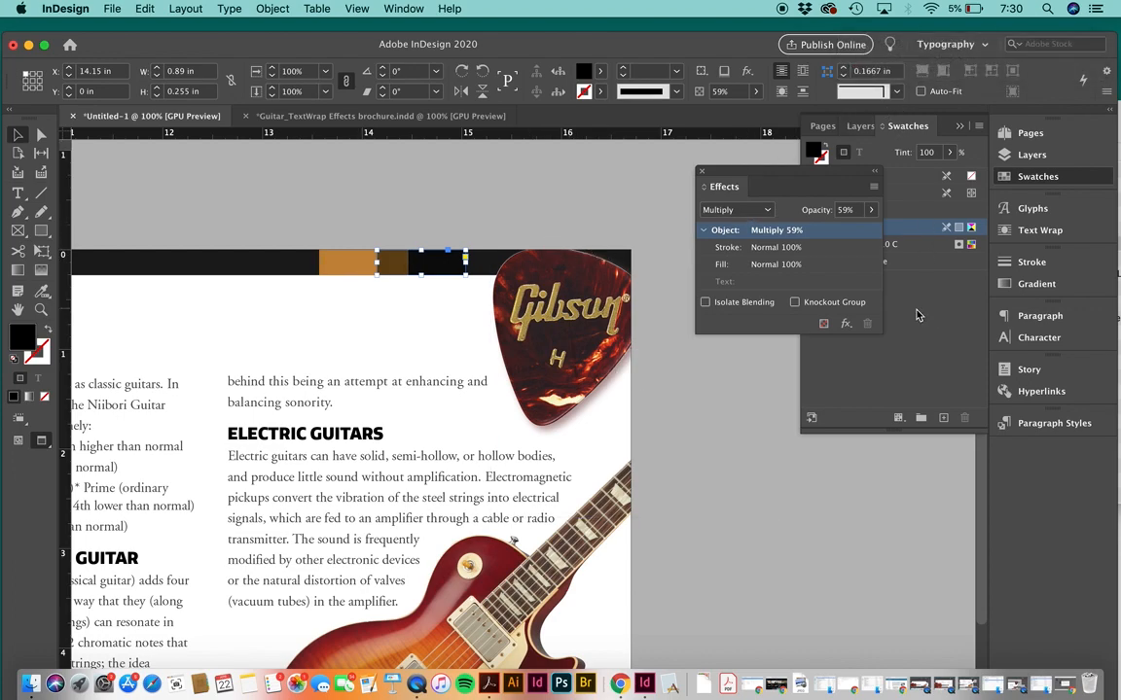
pyautogui.click(394, 238)
pyautogui.click(421, 259)
pyautogui.click(736, 210)
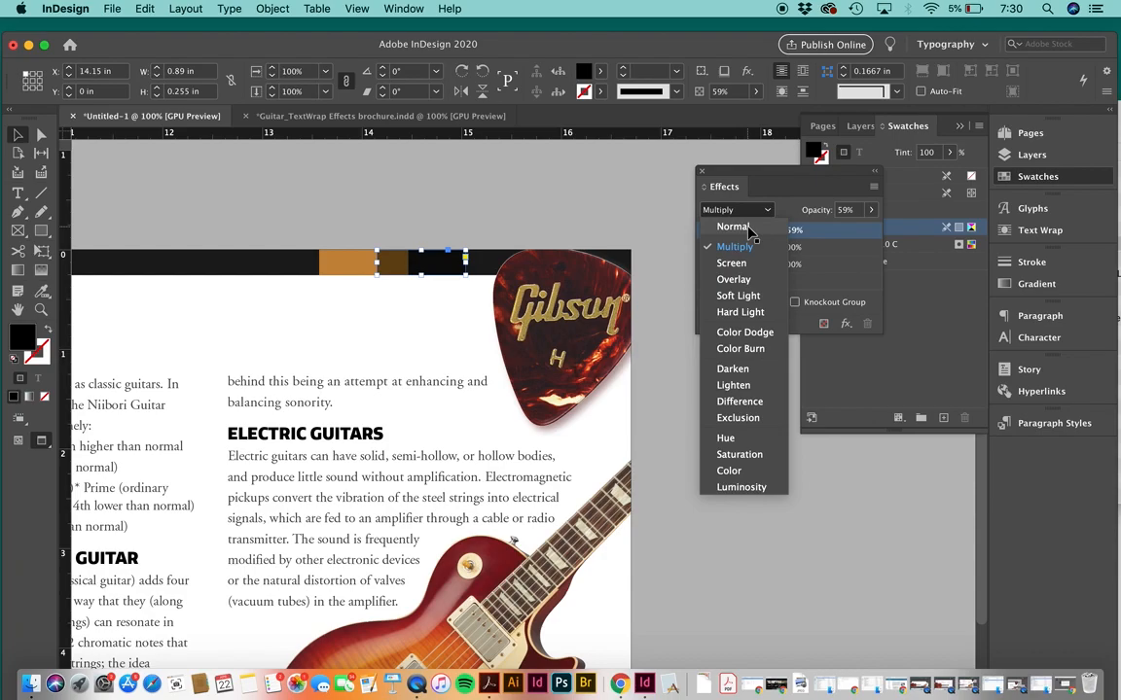
pyautogui.click(733, 227)
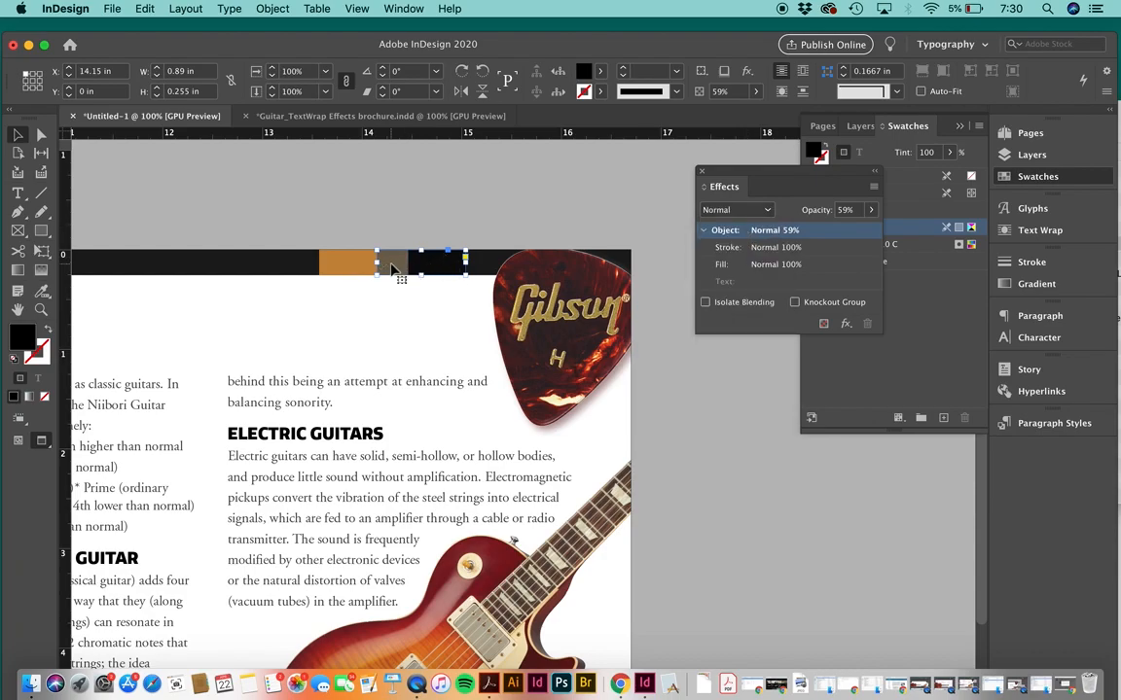
# Widen the orange rectangle to about 1 in and reduce the translucent black overlay to a stripe about 0.07 in wide near its start
pyautogui.moveTo(392, 271); pyautogui.dragTo(352, 263)
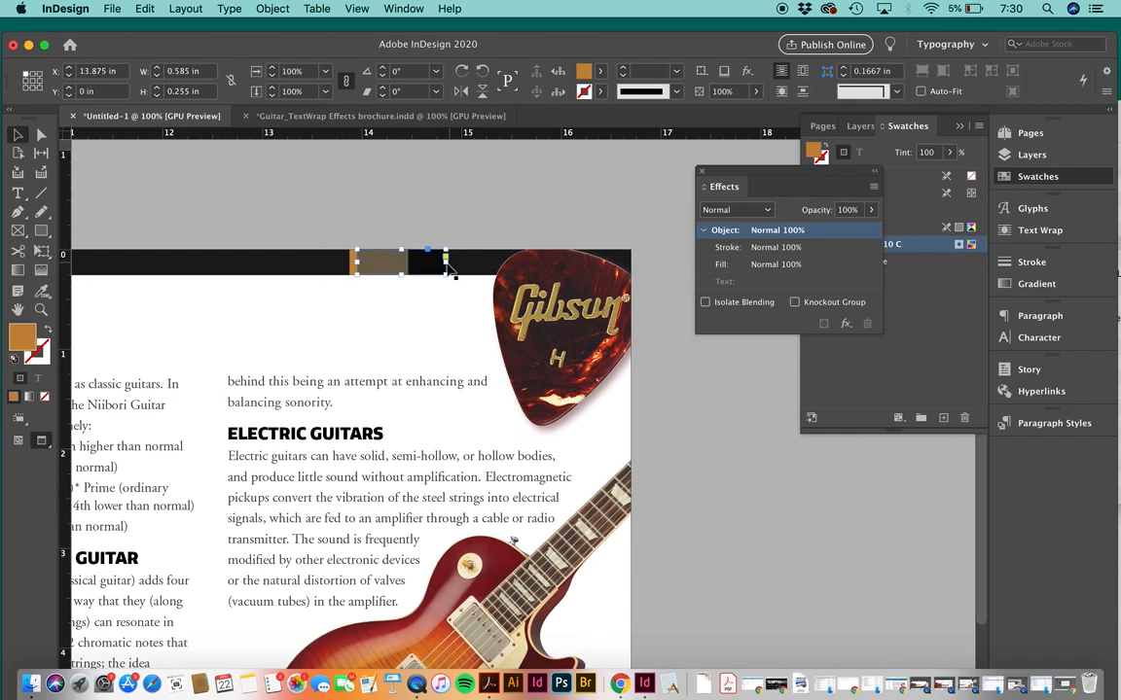
pyautogui.click(442, 263)
pyautogui.moveTo(443, 263)
pyautogui.mouseDown()
pyautogui.moveTo(365, 265)
pyautogui.moveTo(450, 262)
pyautogui.mouseUp()
pyautogui.click(402, 264)
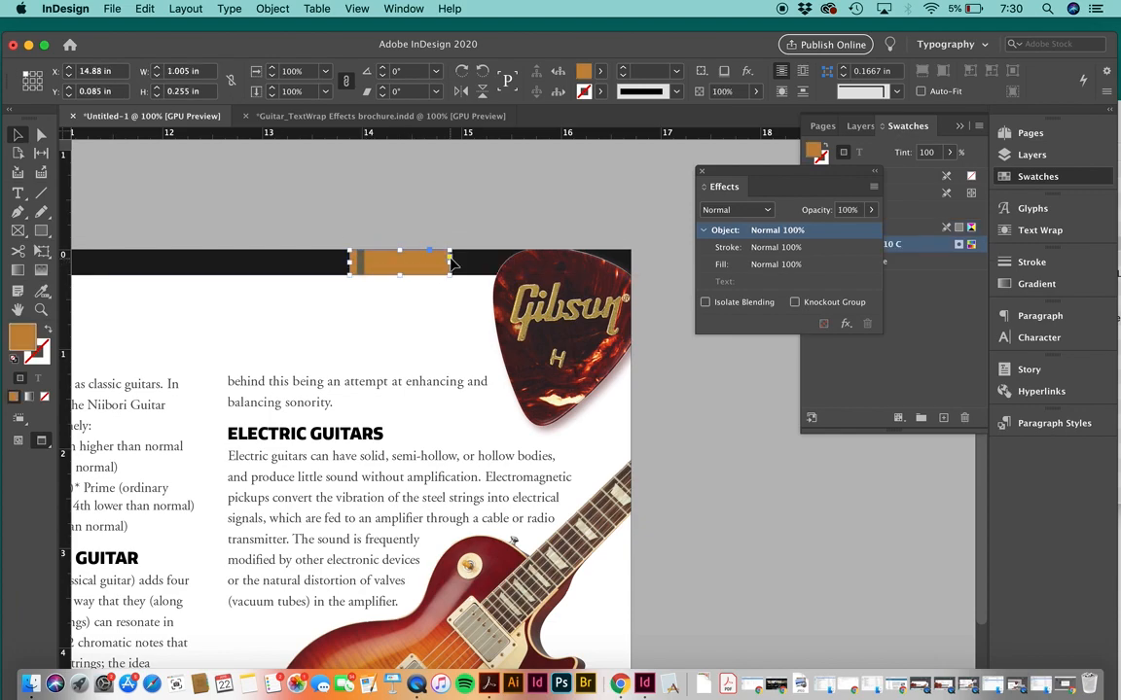
# Place a copy of the black stripe, about 0.275 in wide, at X 14.15 in and fill it with C=40 M=82 Y=70 K=54
pyautogui.moveTo(360, 262); pyautogui.dragTo(406, 260)
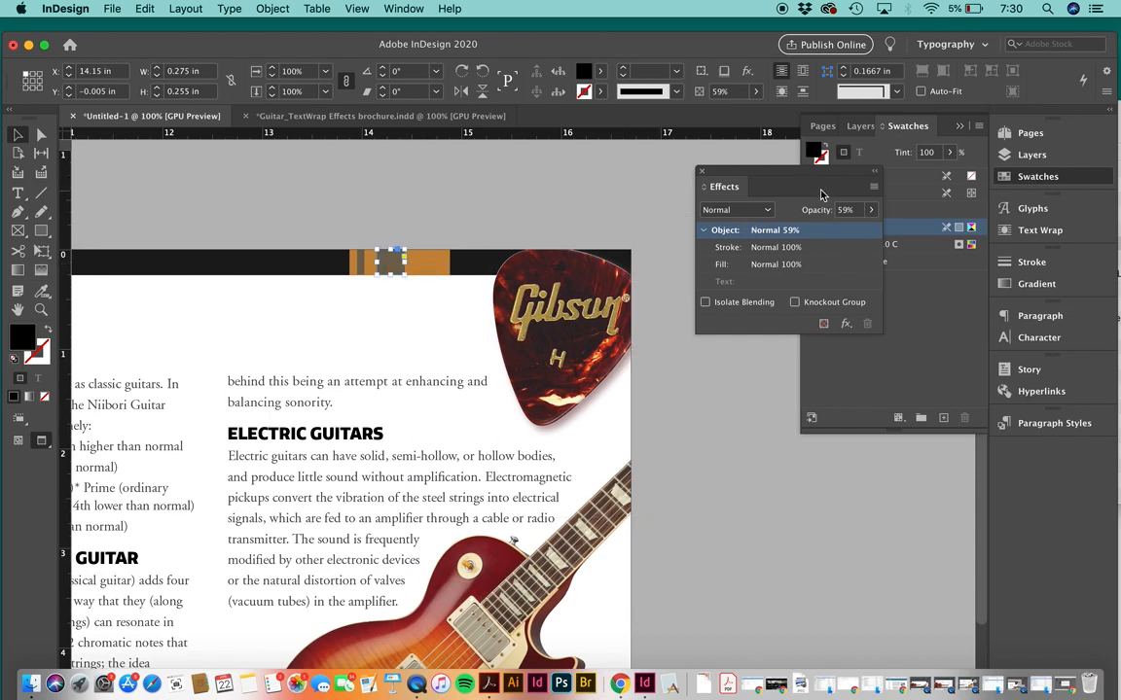
pyautogui.click(936, 331)
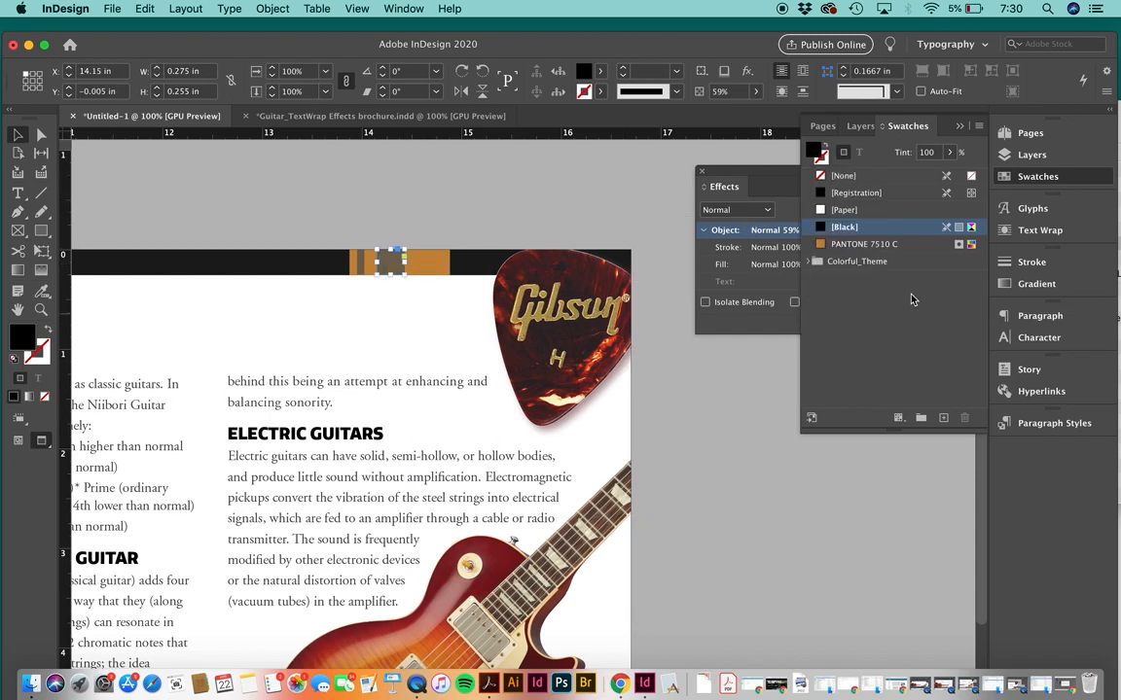
pyautogui.click(816, 261)
pyautogui.click(864, 348)
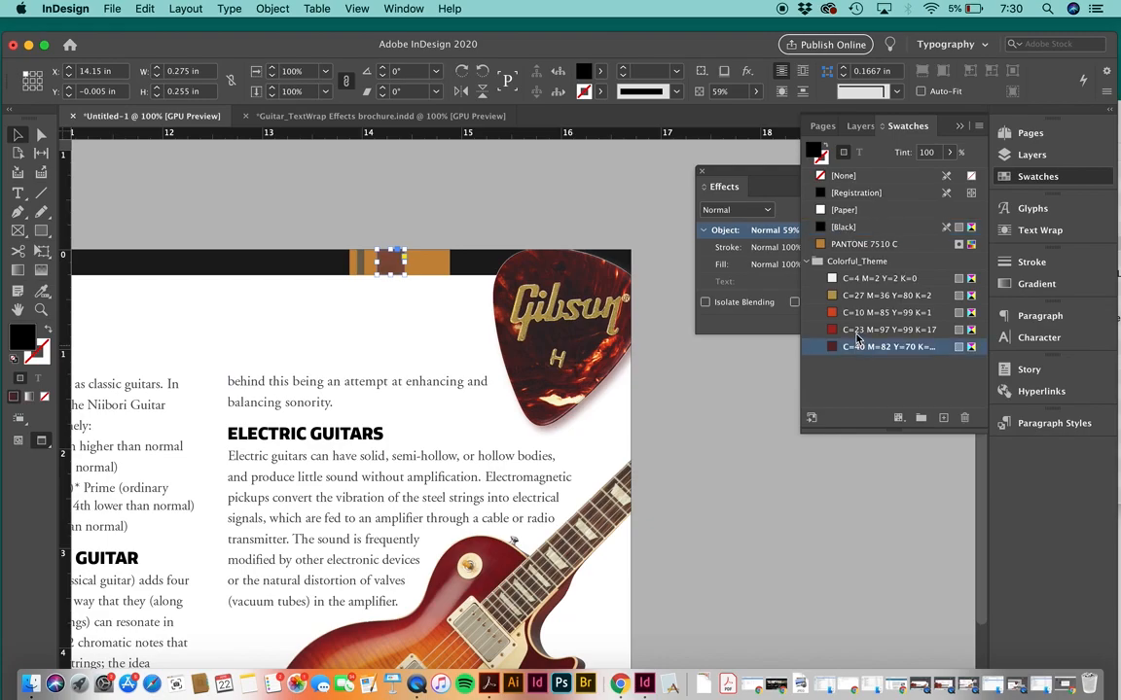
# Raise the dark red rectangle's opacity to 100% and deselect it
pyautogui.click(724, 187)
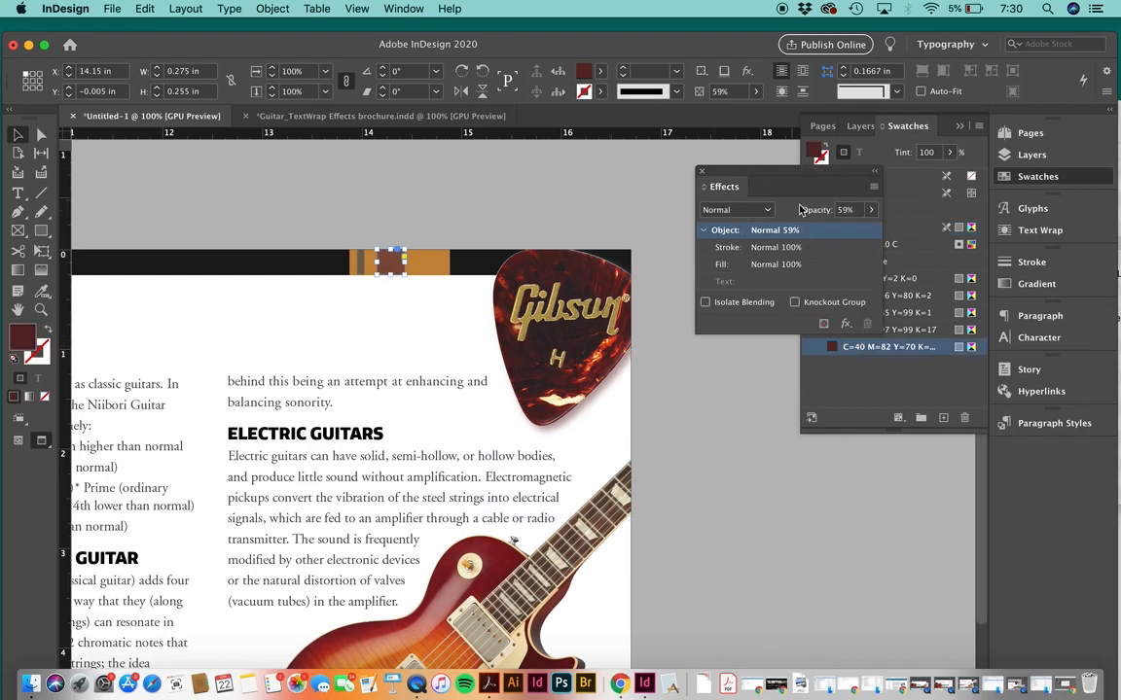
pyautogui.click(869, 211)
pyautogui.moveTo(838, 233); pyautogui.dragTo(918, 232)
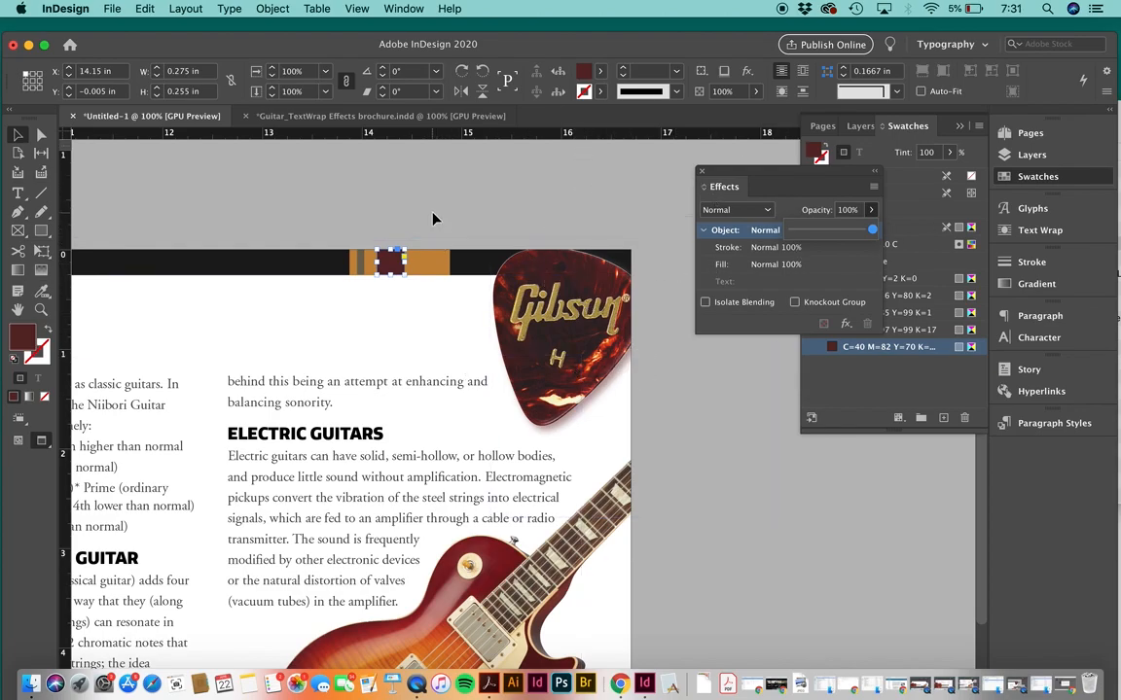
pyautogui.click(389, 190)
# Place a copy of the thin black stripe over the dark red rectangle at about X 14.22 in
pyautogui.click(360, 265)
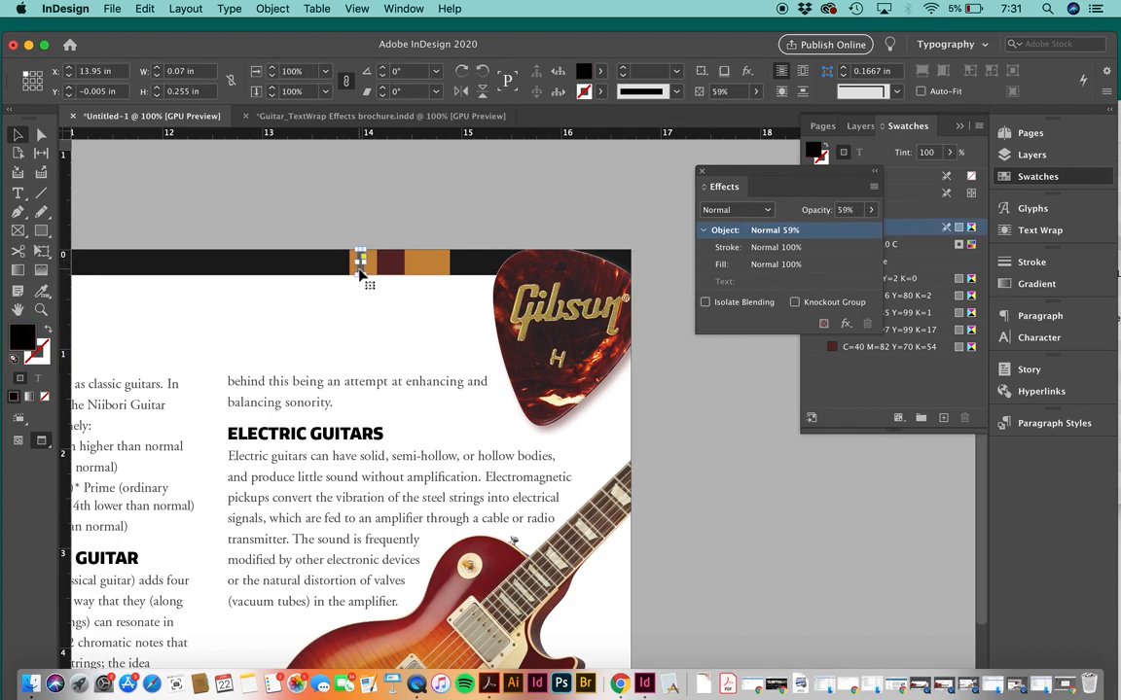
pyautogui.moveTo(360, 276); pyautogui.dragTo(388, 261)
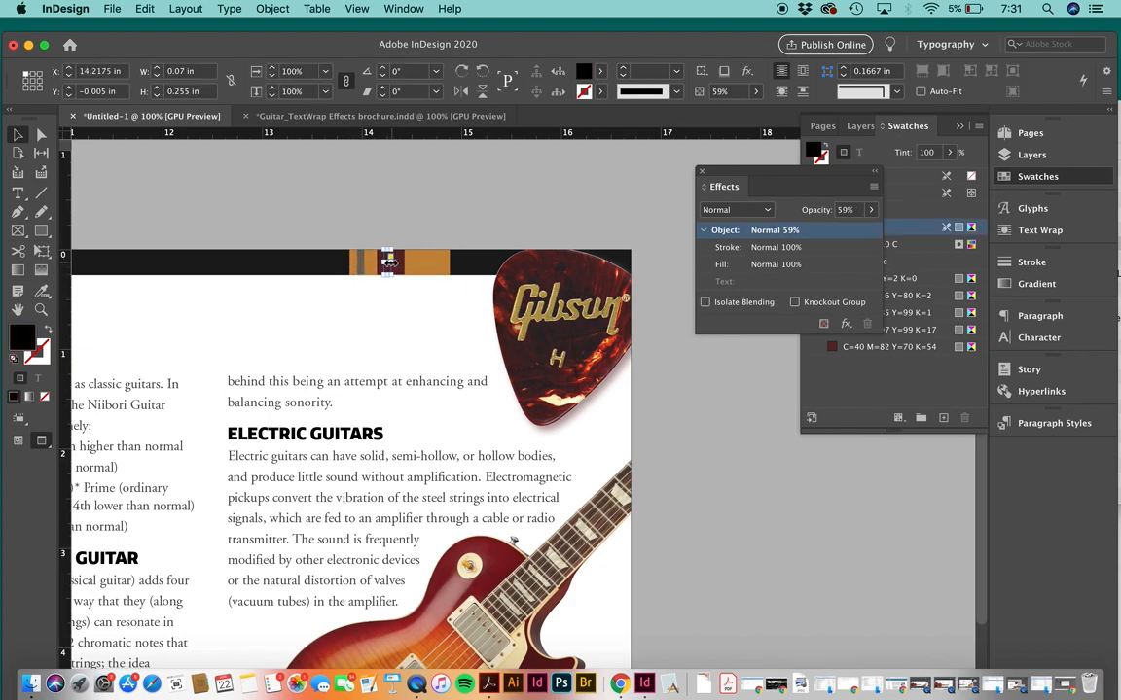
pyautogui.click(872, 375)
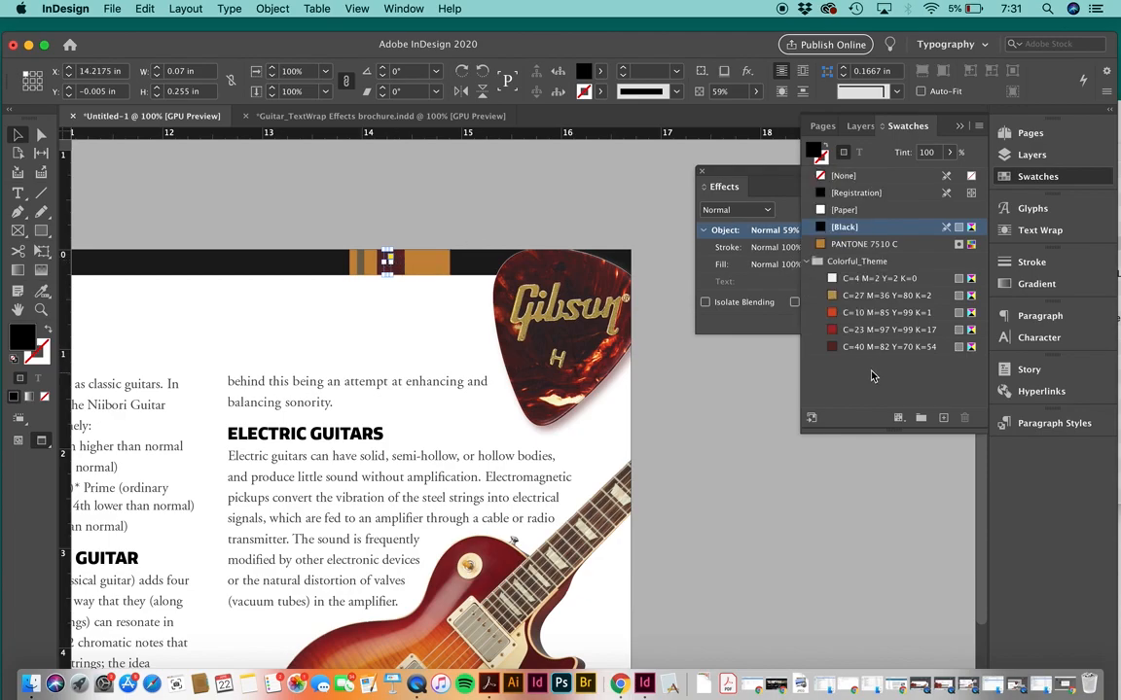
pyautogui.click(843, 244)
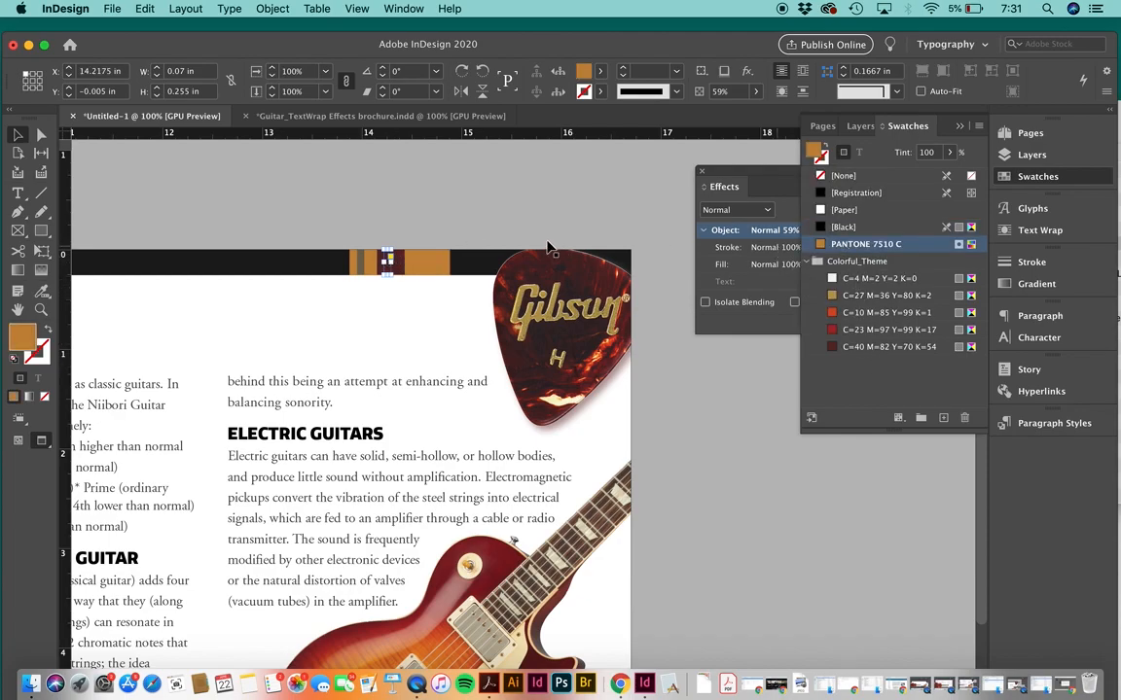
pyautogui.click(500, 249)
pyautogui.click(387, 264)
pyautogui.press('super+z')
pyautogui.press('super+z')
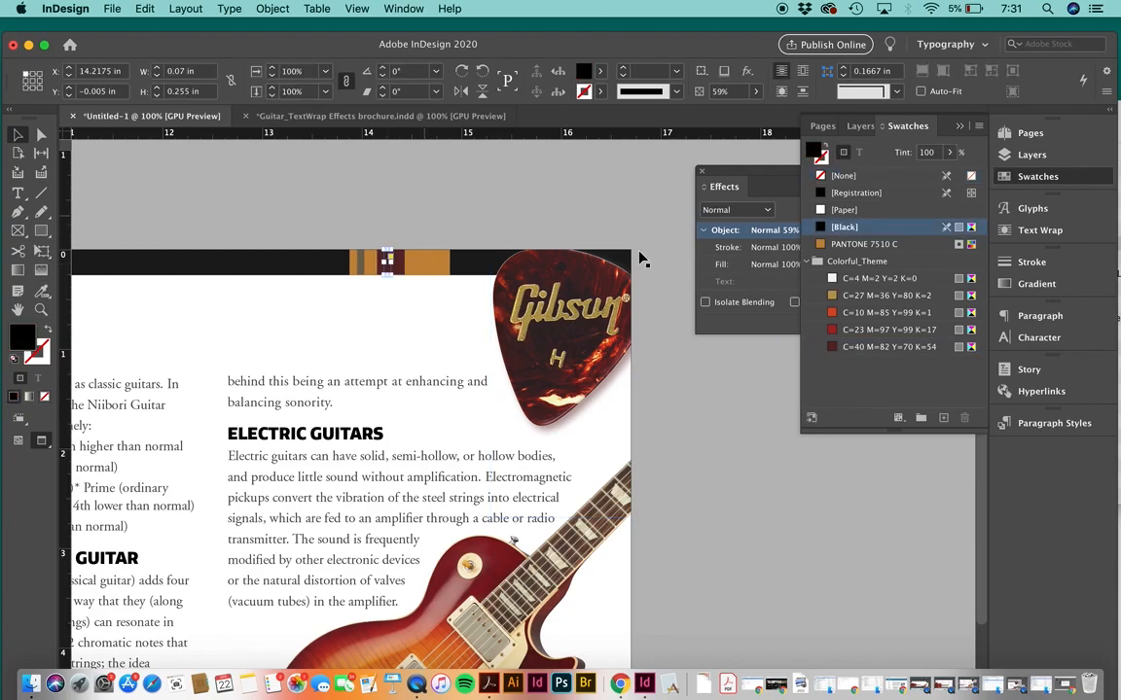
# Fill the thin stripe over the dark red rectangle with PANTONE 7510 C and bring it to the front
pyautogui.click(863, 244)
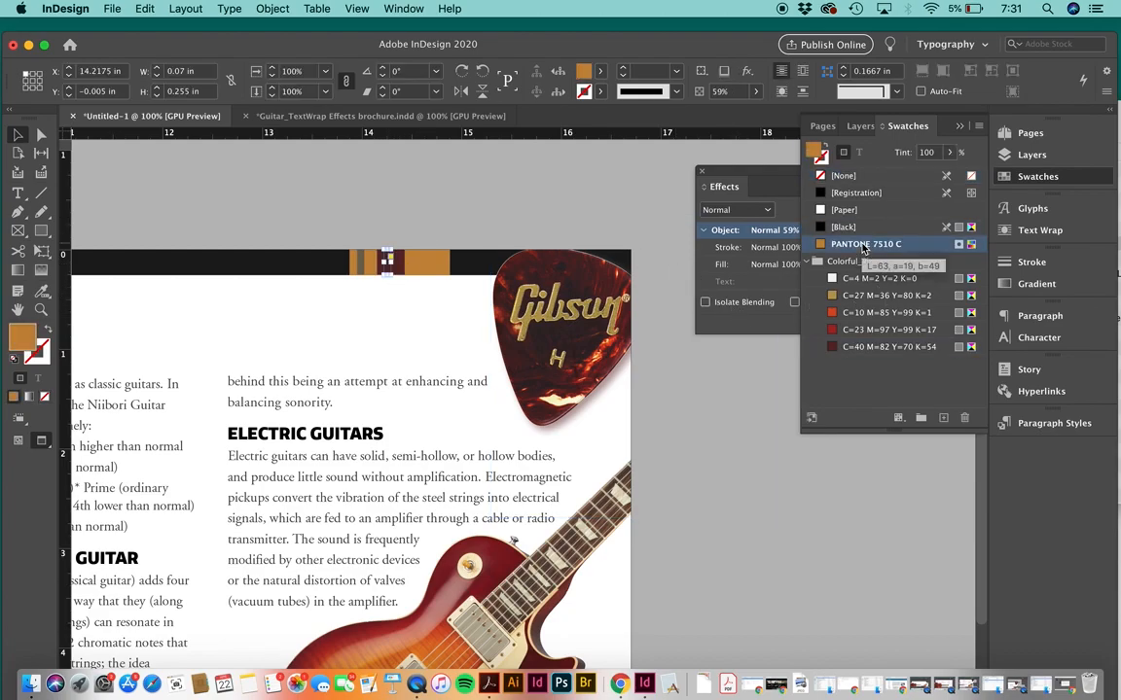
pyautogui.click(273, 8)
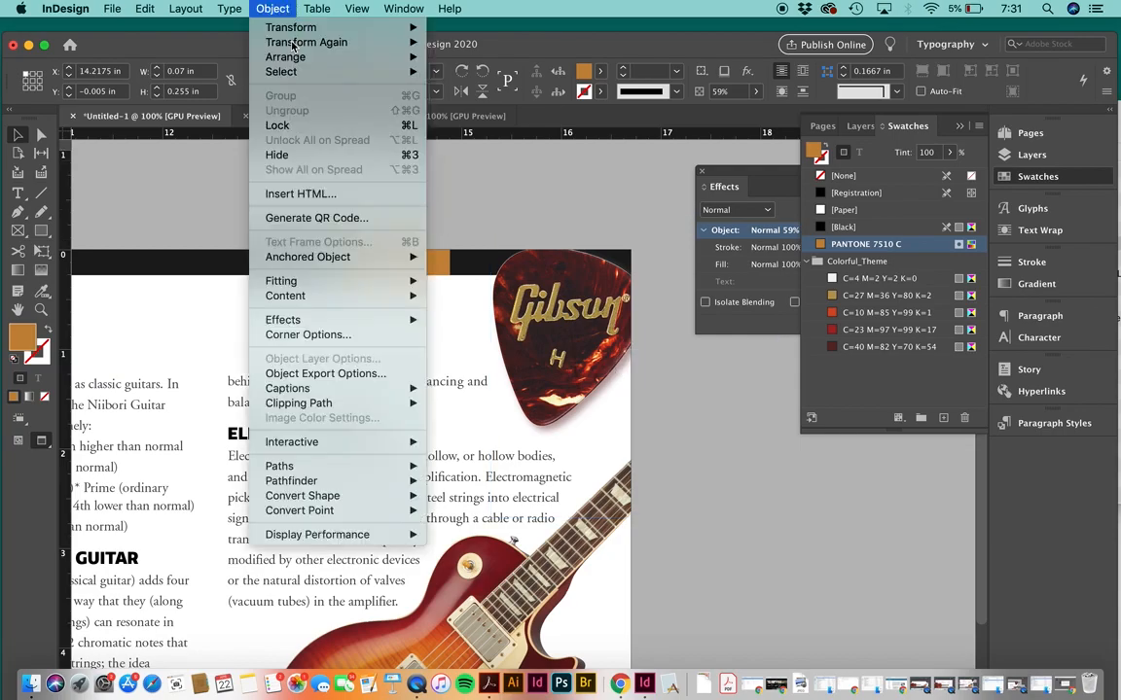
pyautogui.moveTo(311, 56)
pyautogui.click(457, 49)
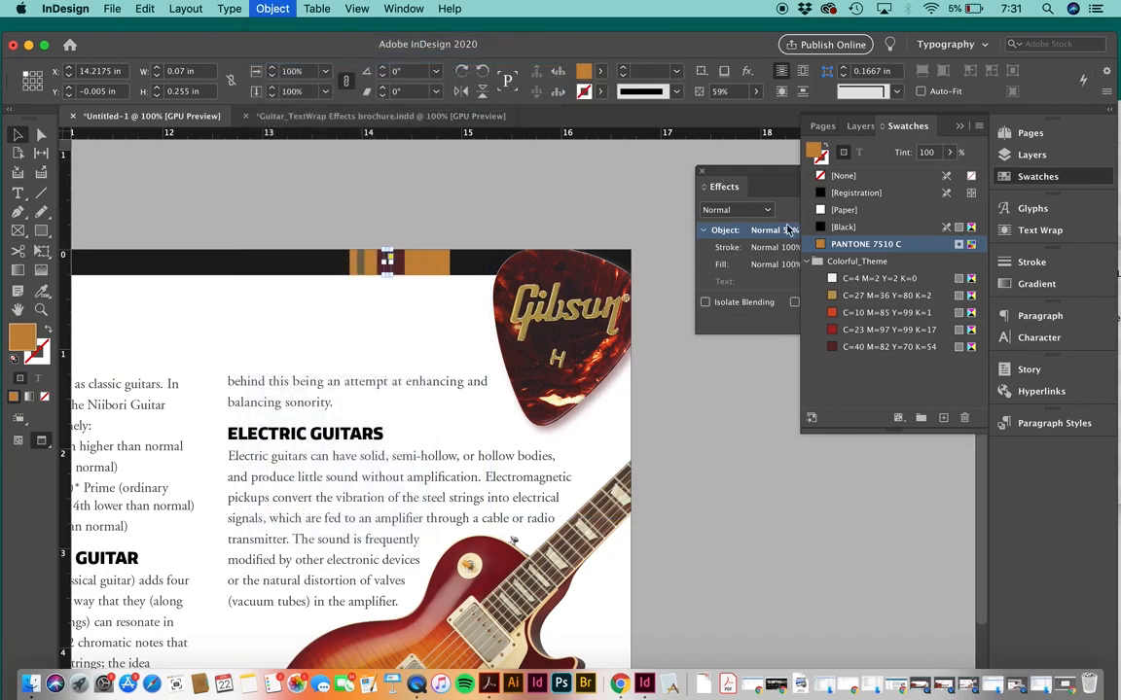
# Set the thin PANTONE 7510 C stripe's opacity to 100% and deselect it
pyautogui.click(773, 171)
pyautogui.click(870, 210)
pyautogui.moveTo(840, 230); pyautogui.dragTo(873, 229)
pyautogui.click(535, 217)
# Place a copy of the translucent black stripe near the opposite end of the orange rectangle
pyautogui.click(388, 263)
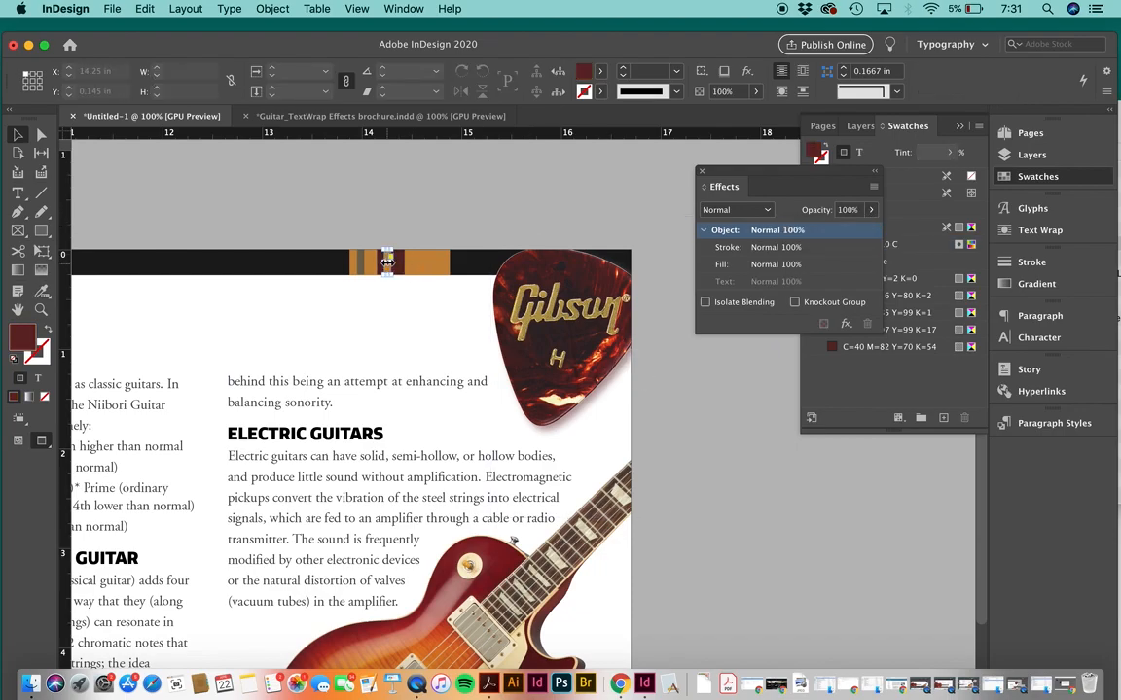
pyautogui.moveTo(388, 263); pyautogui.dragTo(387, 264)
pyautogui.click(406, 220)
pyautogui.moveTo(363, 271); pyautogui.dragTo(443, 271)
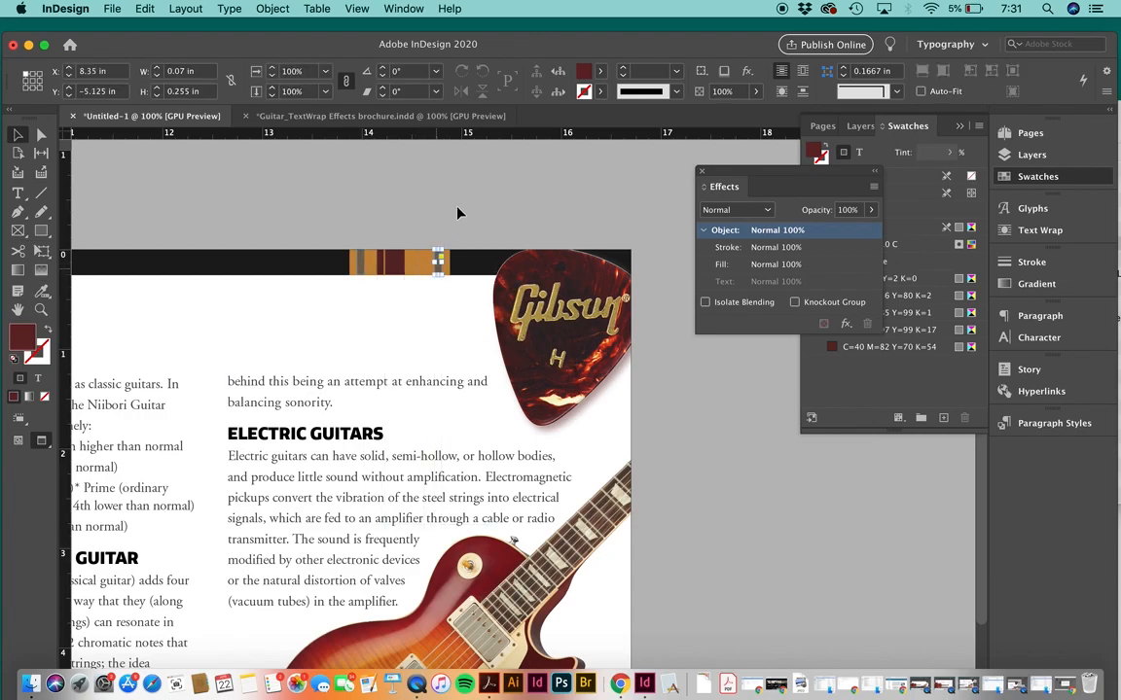
pyautogui.click(457, 212)
# Review the whole inside spread at 50% view, including the header stripes, text columns and guitar images
pyautogui.press('super+minus')
pyautogui.press('super+minus')
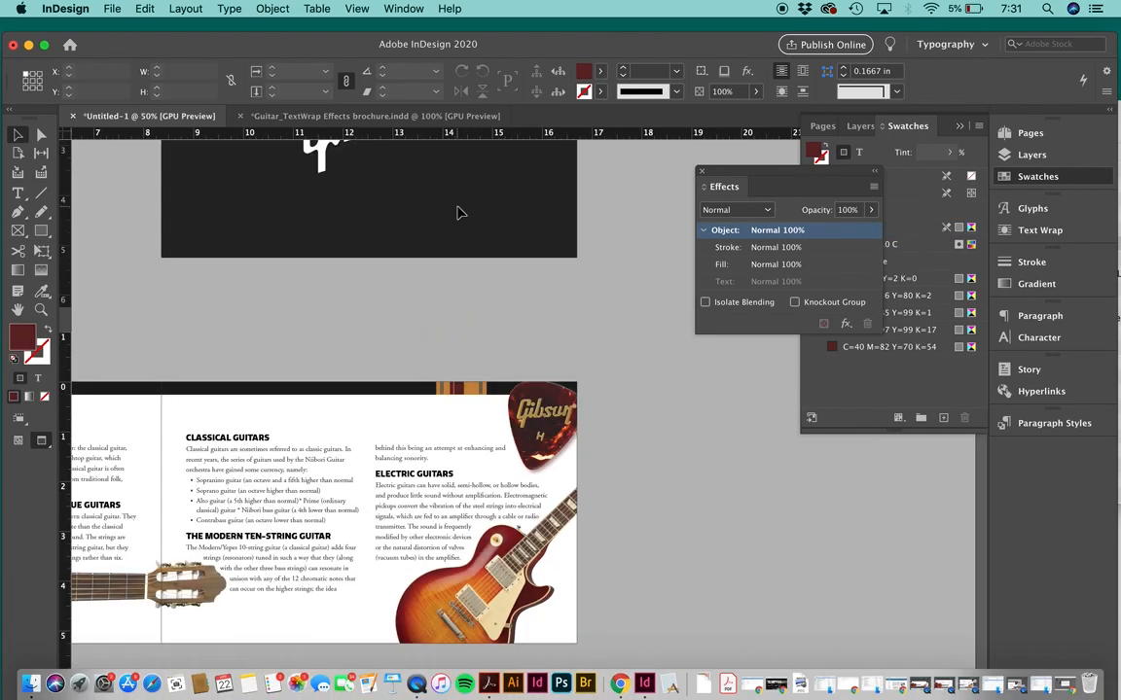
pyautogui.scroll(-5, 457, 212)
pyautogui.hscroll(-10, 458, 213)
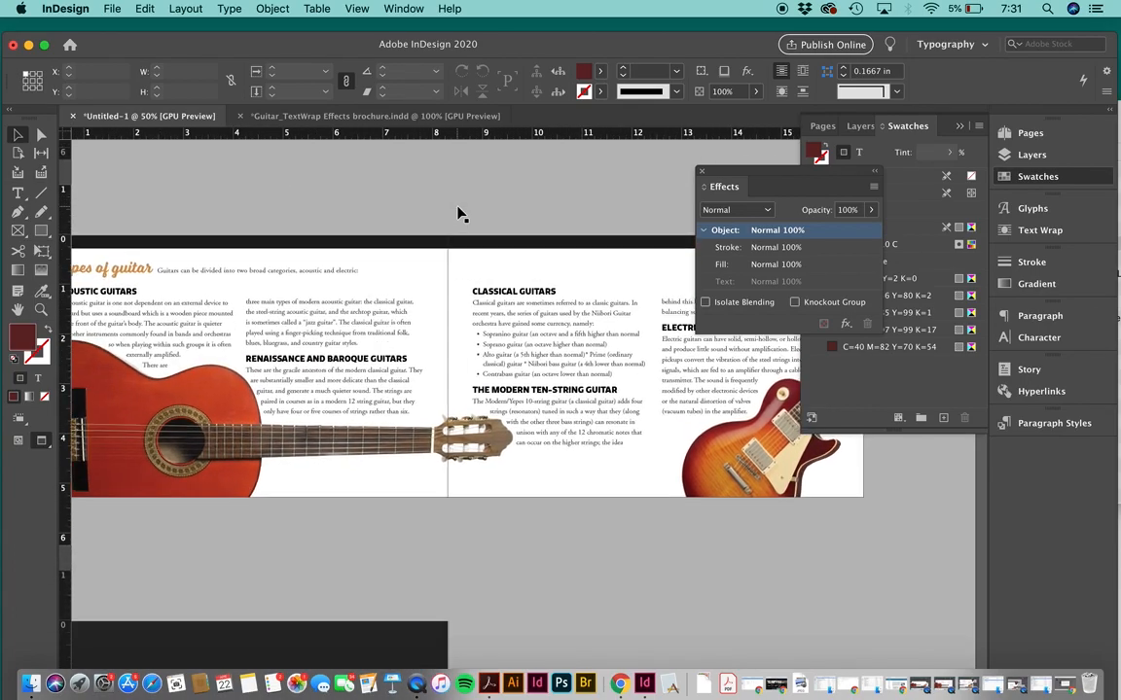
pyautogui.scroll(2, 500, 320)
pyautogui.hscroll(3, 500, 320)
pyautogui.hscroll(3, 595, 381)
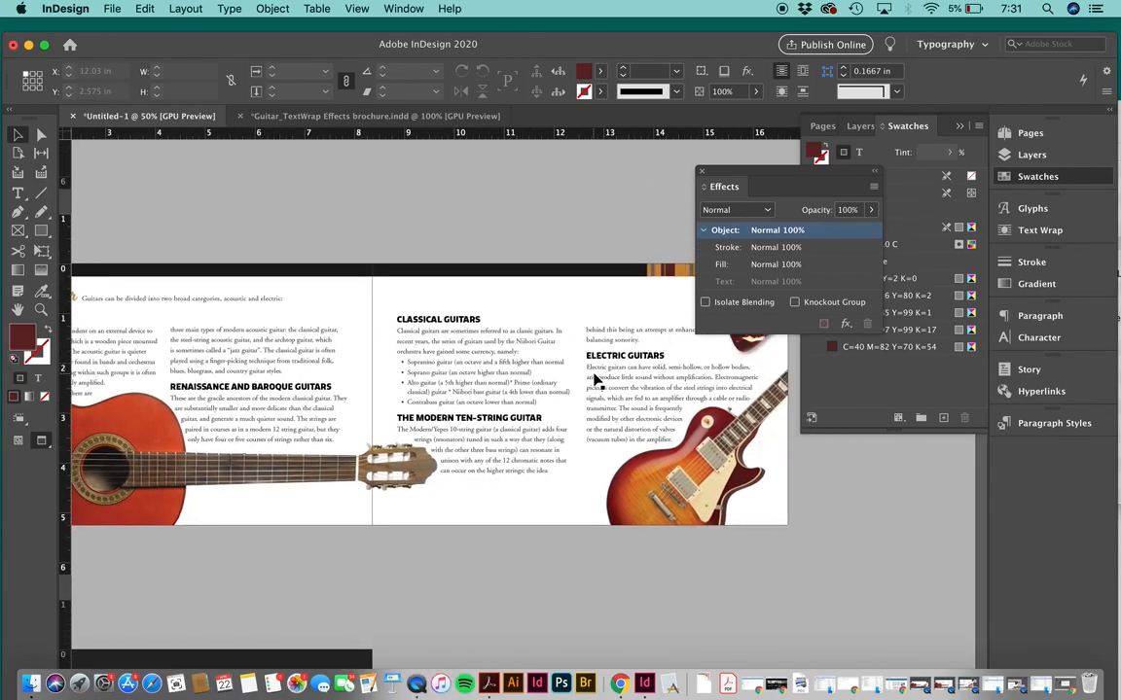
pyautogui.scroll(-2, 591, 425)
pyautogui.hscroll(-4, 591, 425)
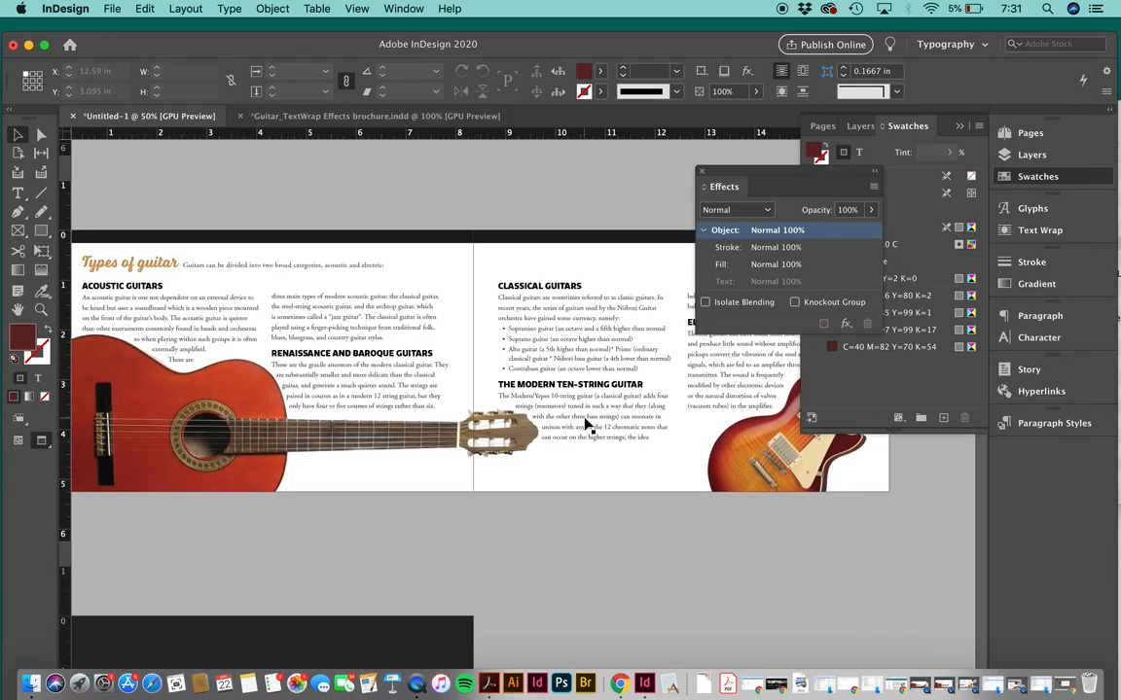
pyautogui.hscroll(-1, 587, 425)
# Try a tracking value of 10 on the third line of the Acoustic Guitars body text
pyautogui.press('t')
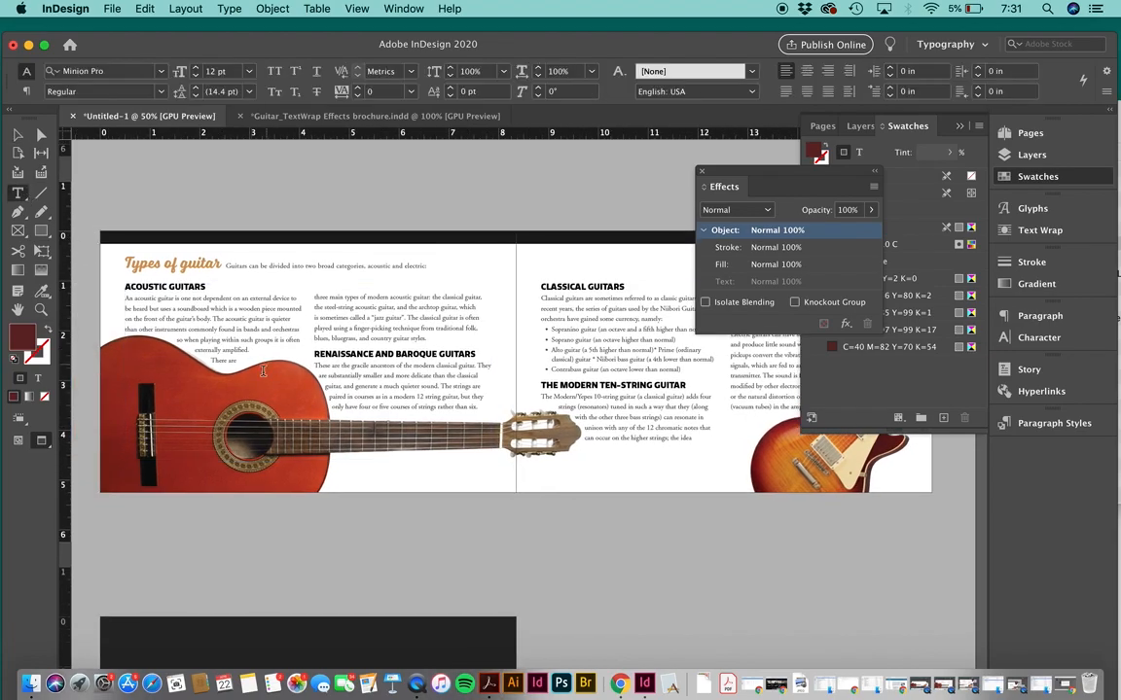
pyautogui.moveTo(292, 319); pyautogui.dragTo(115, 313)
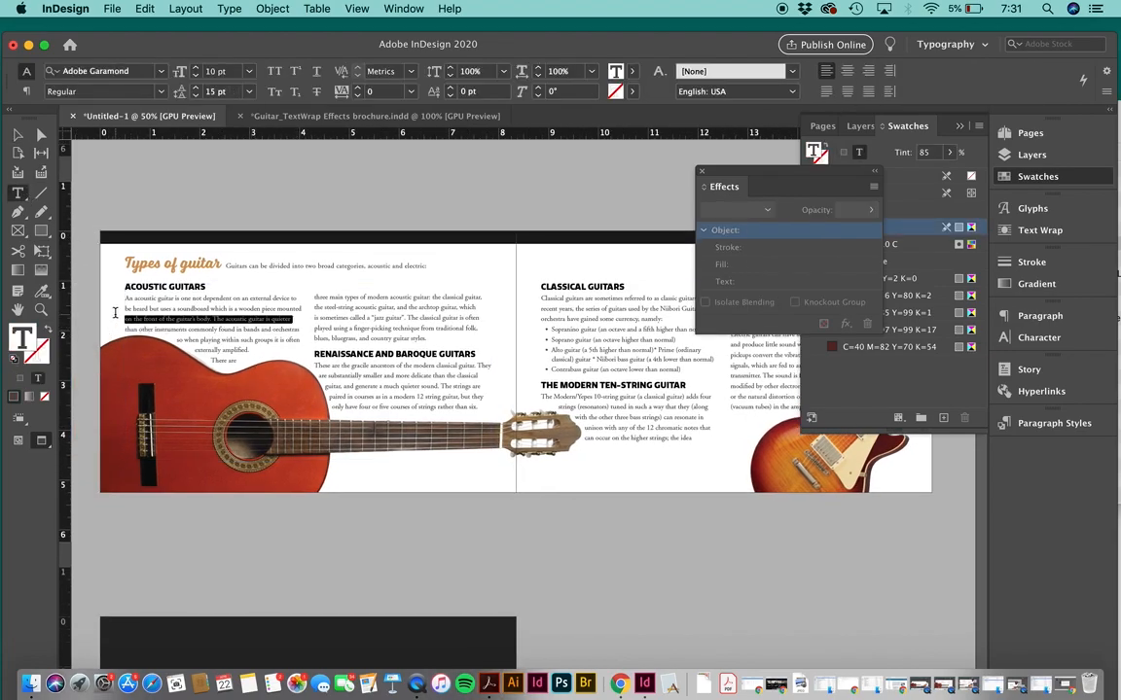
pyautogui.doubleClick(204, 319)
pyautogui.click(207, 319)
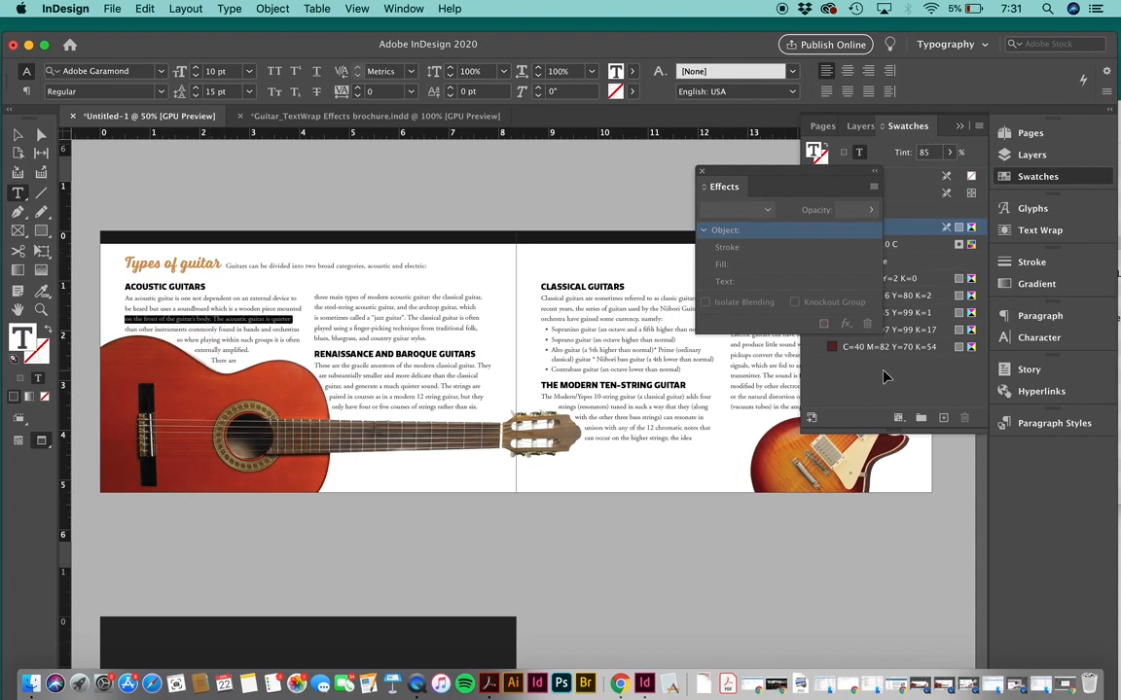
pyautogui.press('super+t')
pyautogui.click(975, 397)
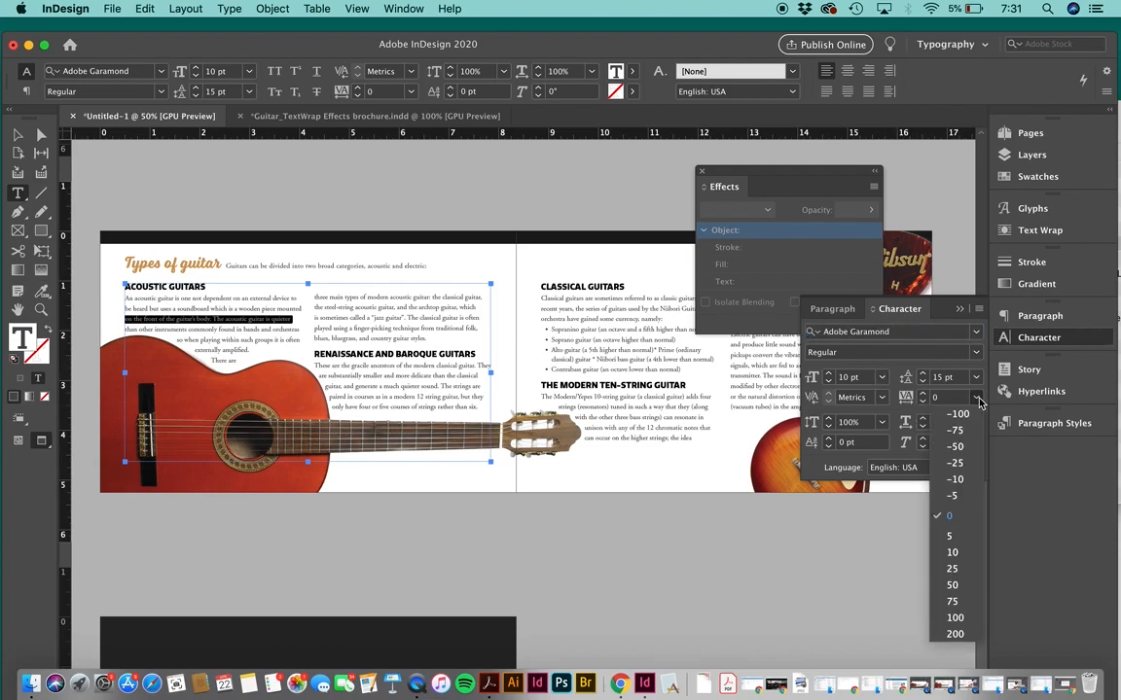
pyautogui.click(953, 552)
pyautogui.click(466, 347)
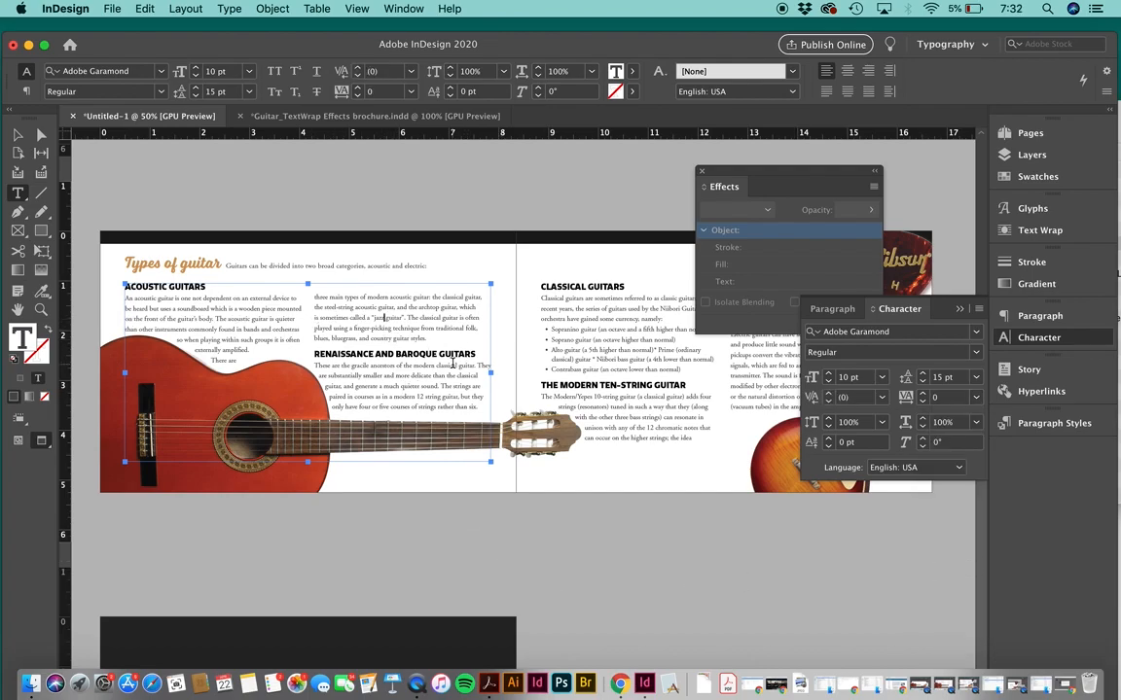
# Try a tracking value of 10 on the first line of the Renaissance and Baroque Guitars paragraph
pyautogui.hscroll(3, 454, 363)
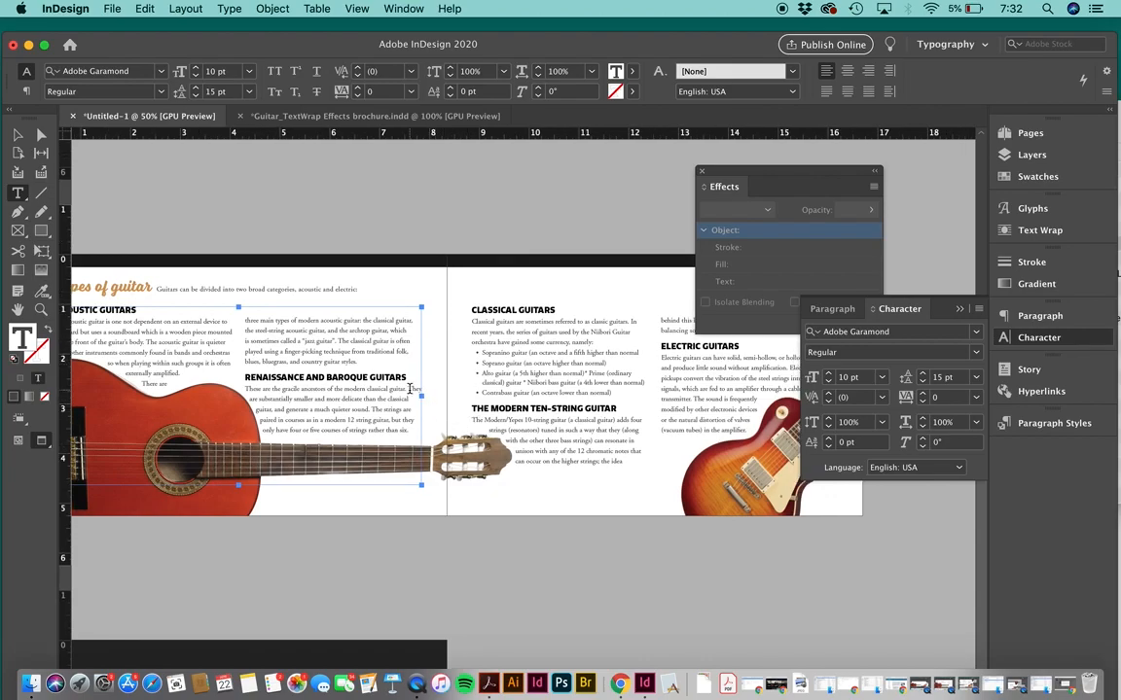
pyautogui.press('super+equal')
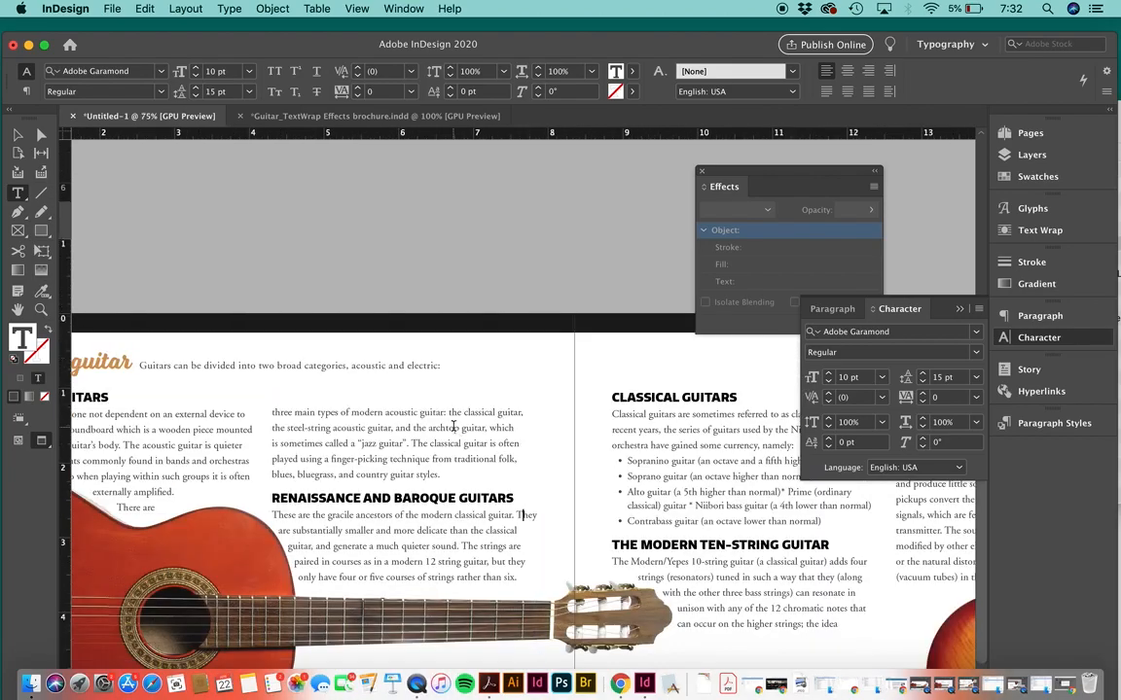
pyautogui.scroll(-3, 453, 426)
pyautogui.tripleClick(443, 389)
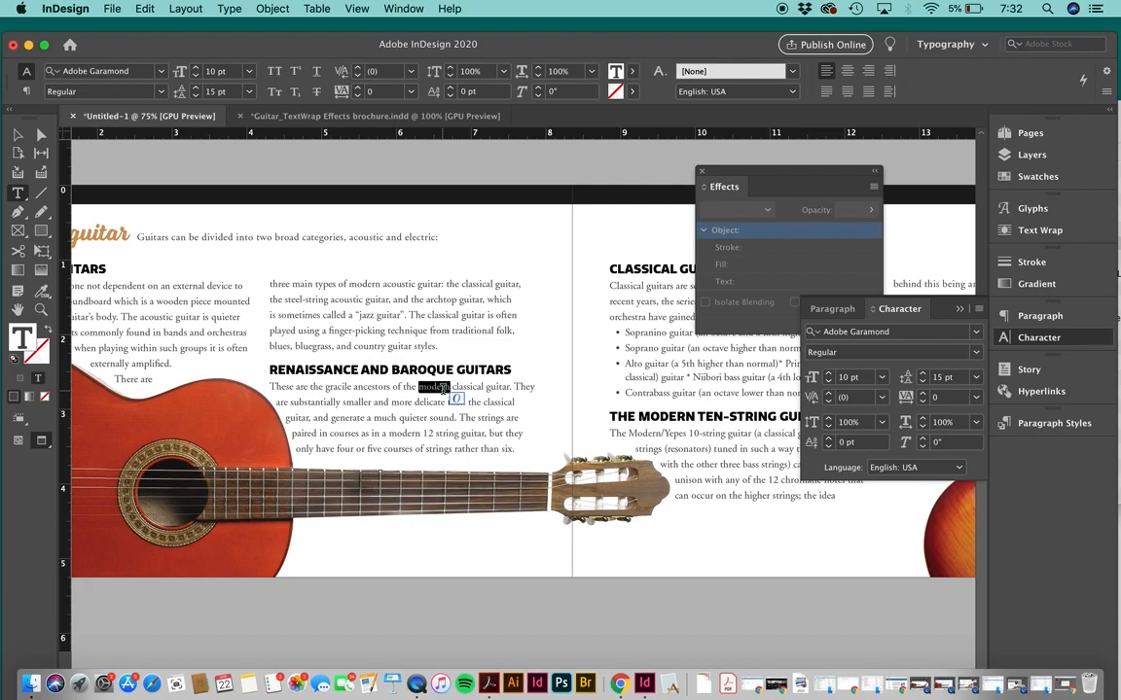
pyautogui.click(922, 393)
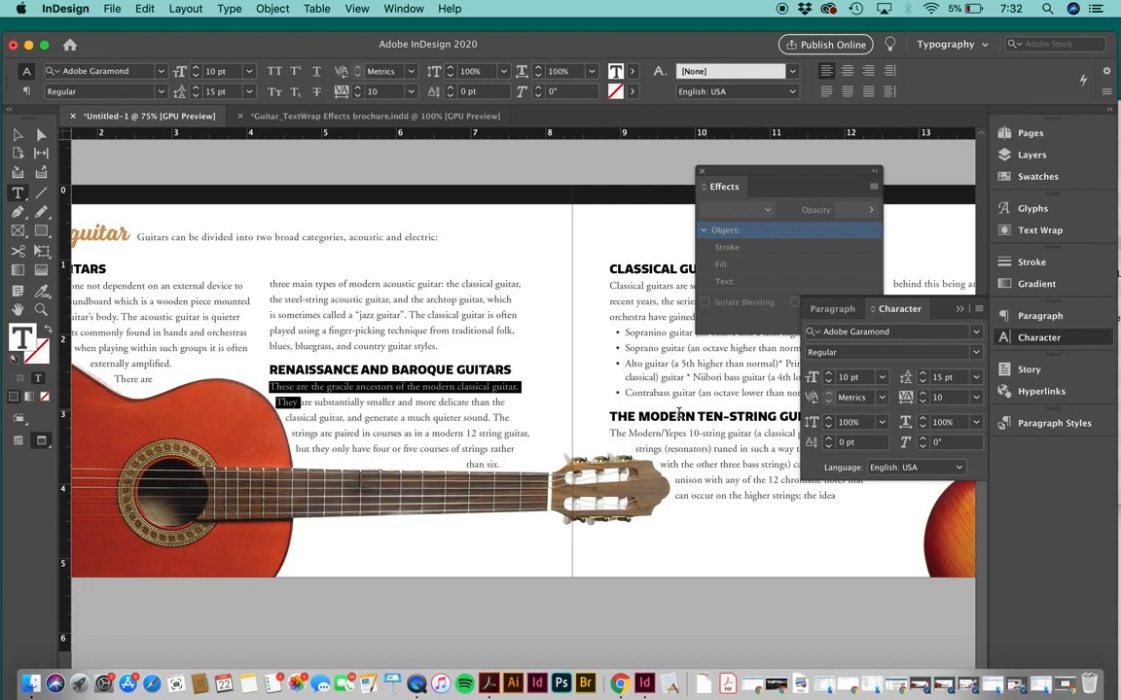
# Try a tracking value of -30 on the closing words "but they only have four or five courses of strings rather than six."
pyautogui.moveTo(503, 464); pyautogui.dragTo(296, 448)
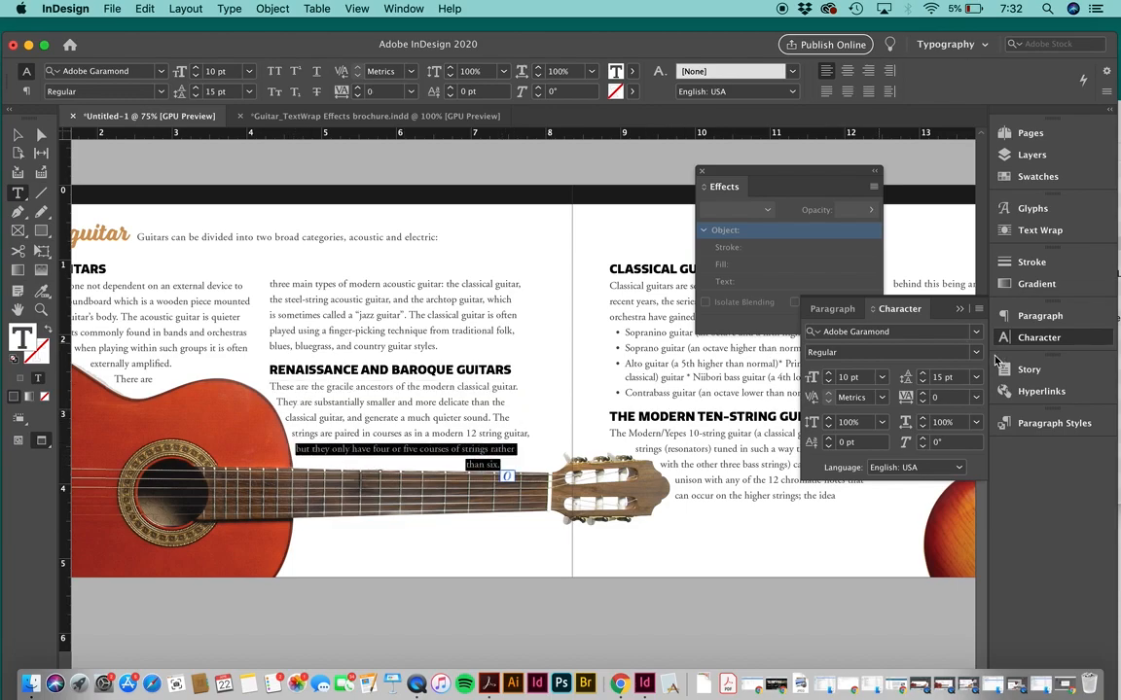
pyautogui.click(923, 402)
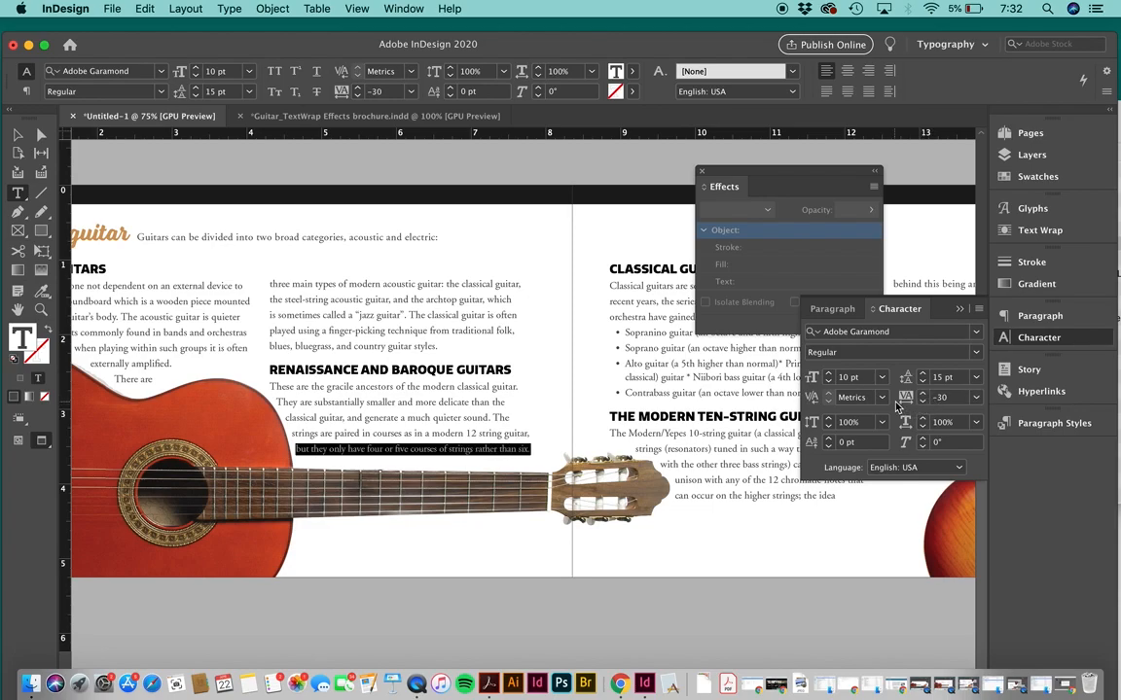
pyautogui.click(508, 429)
# Undo the trial tracking changes in the Renaissance and Baroque Guitars paragraph
pyautogui.press('super+z')
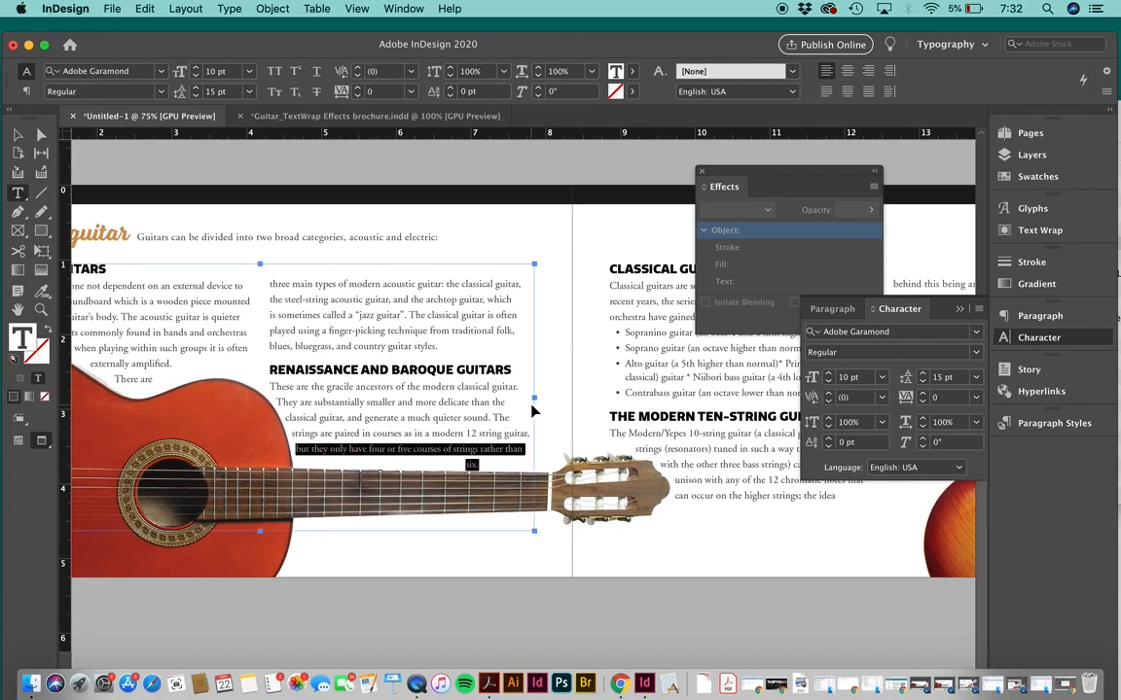
pyautogui.press('super+z')
pyautogui.press('super+z')
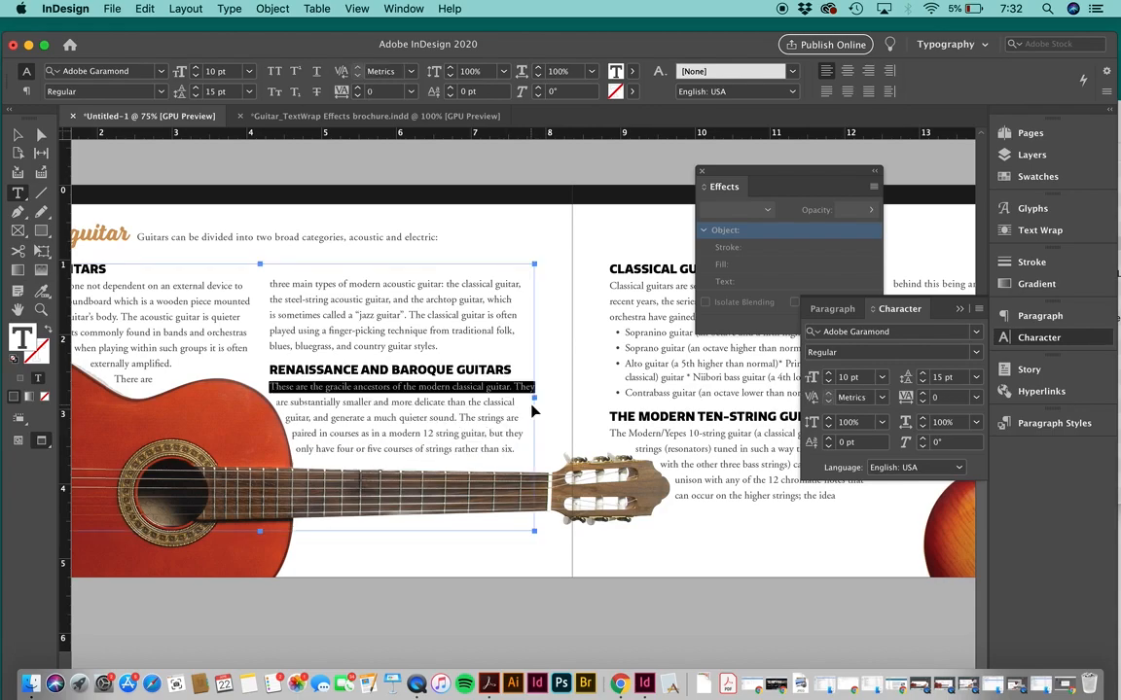
pyautogui.press('super+z')
# Set the tracking of the first line of the Renaissance and Baroque Guitars paragraph to -11
pyautogui.tripleClick(517, 387)
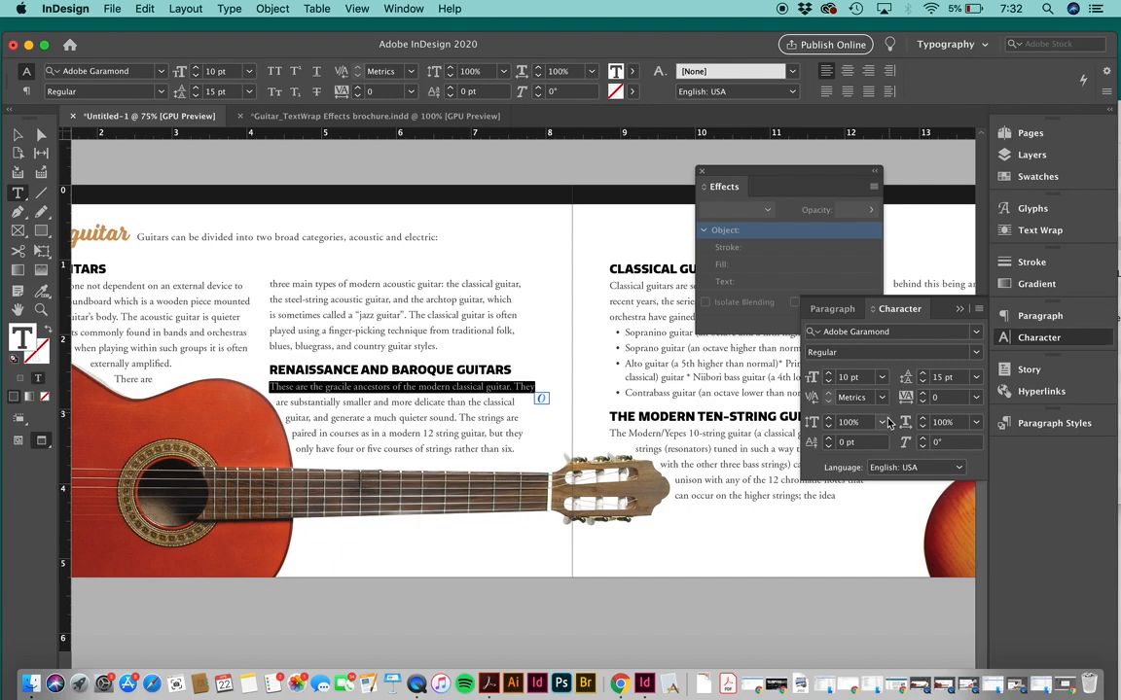
pyautogui.click(923, 403)
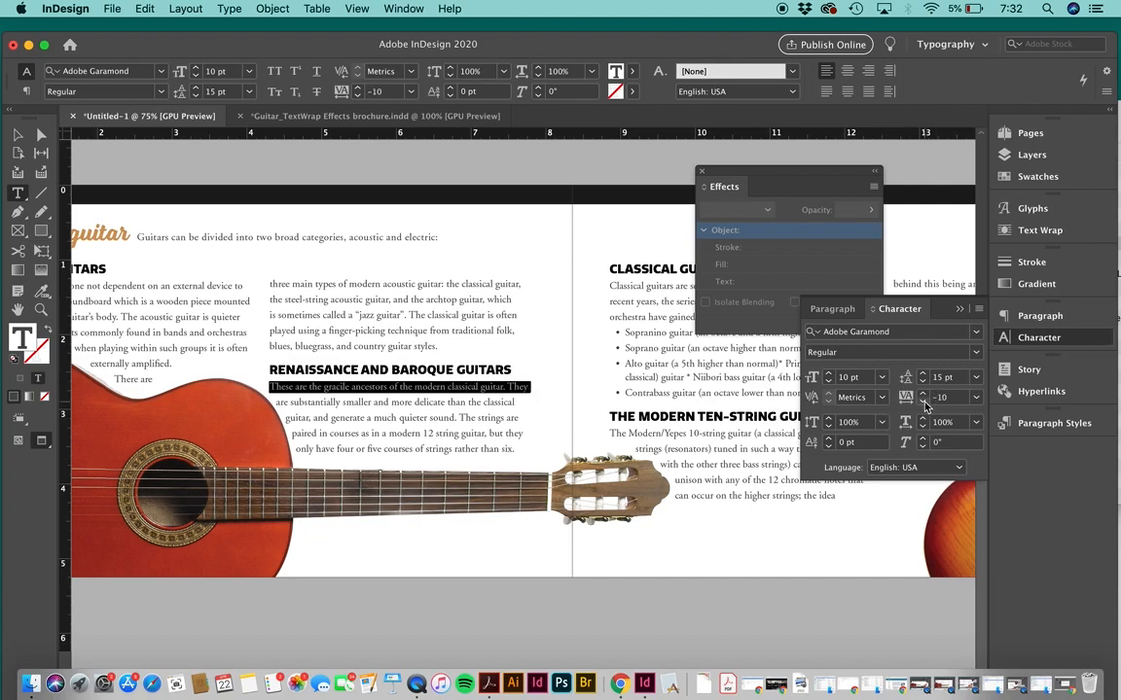
pyautogui.click(924, 404)
pyautogui.click(937, 398)
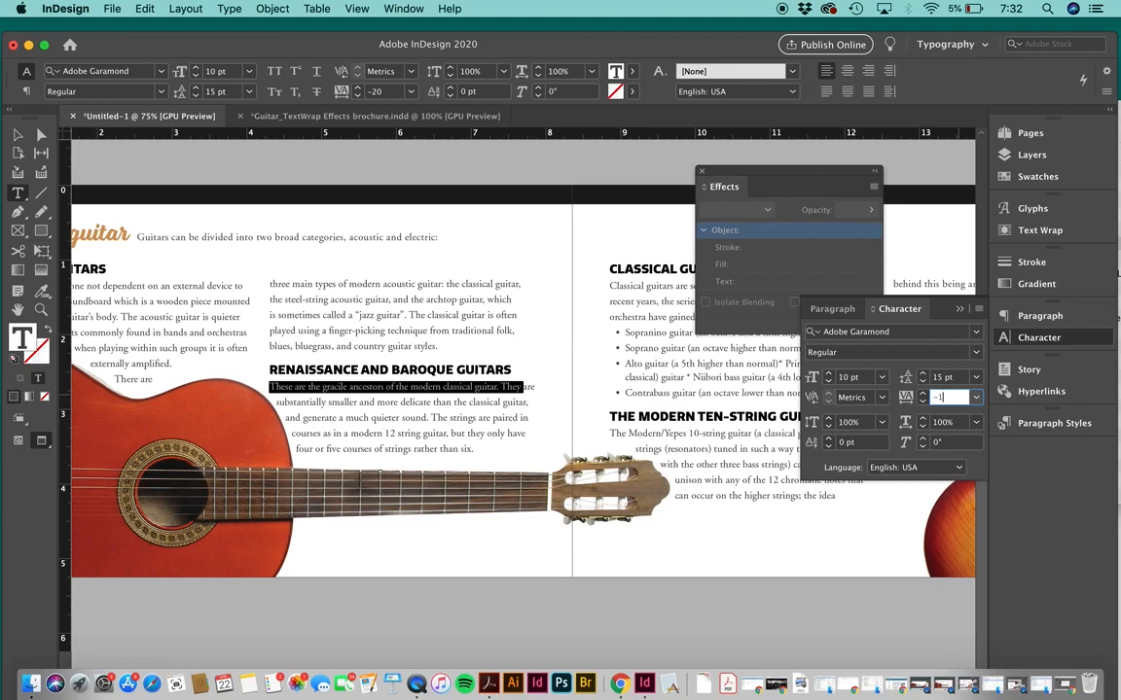
pyautogui.press('Return')
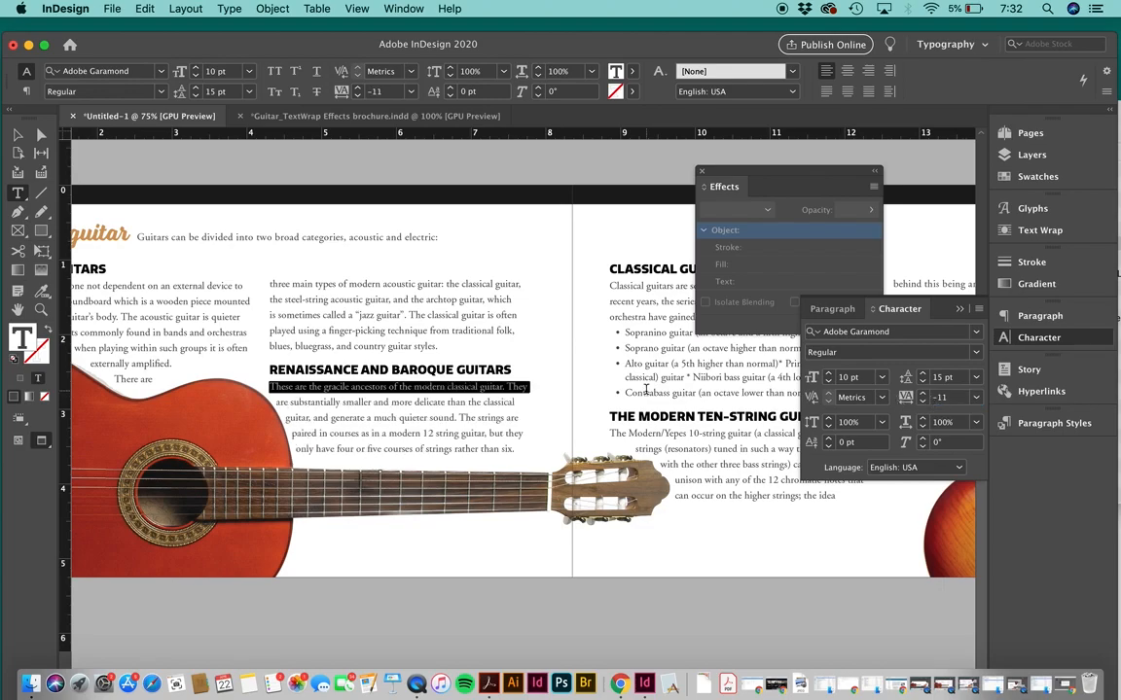
# Set the tracking to 10 on the line "are substantially smaller and more delicate than the classical"
pyautogui.click(502, 418)
pyautogui.moveTo(522, 402); pyautogui.dragTo(276, 401)
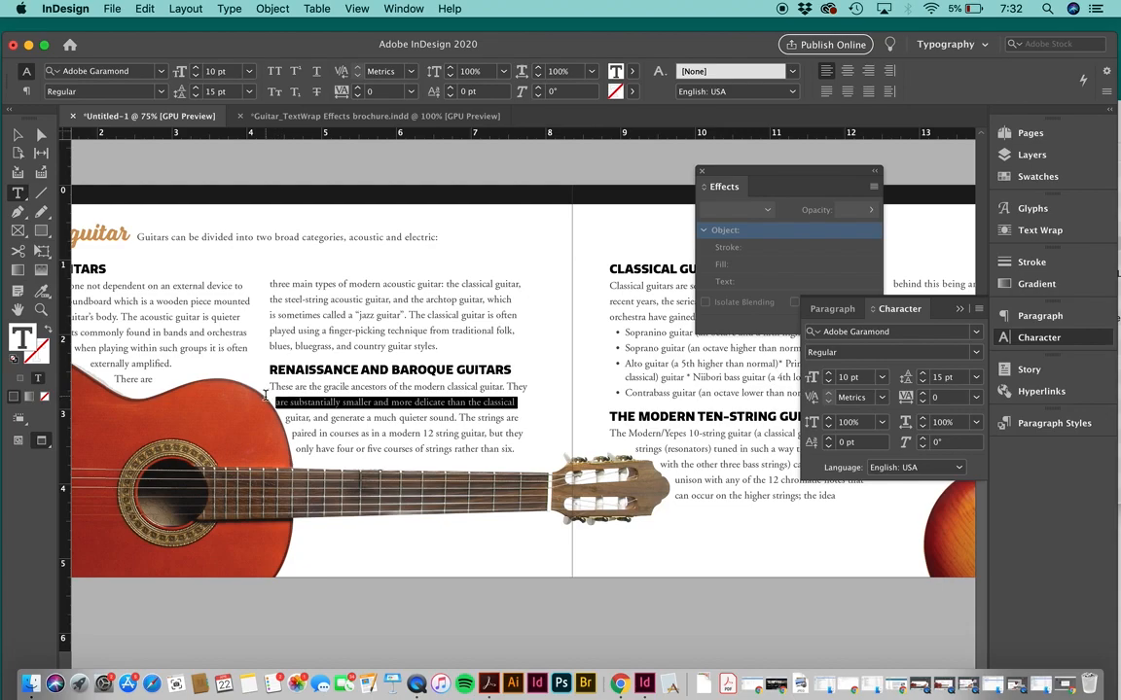
pyautogui.click(954, 399)
pyautogui.click(974, 398)
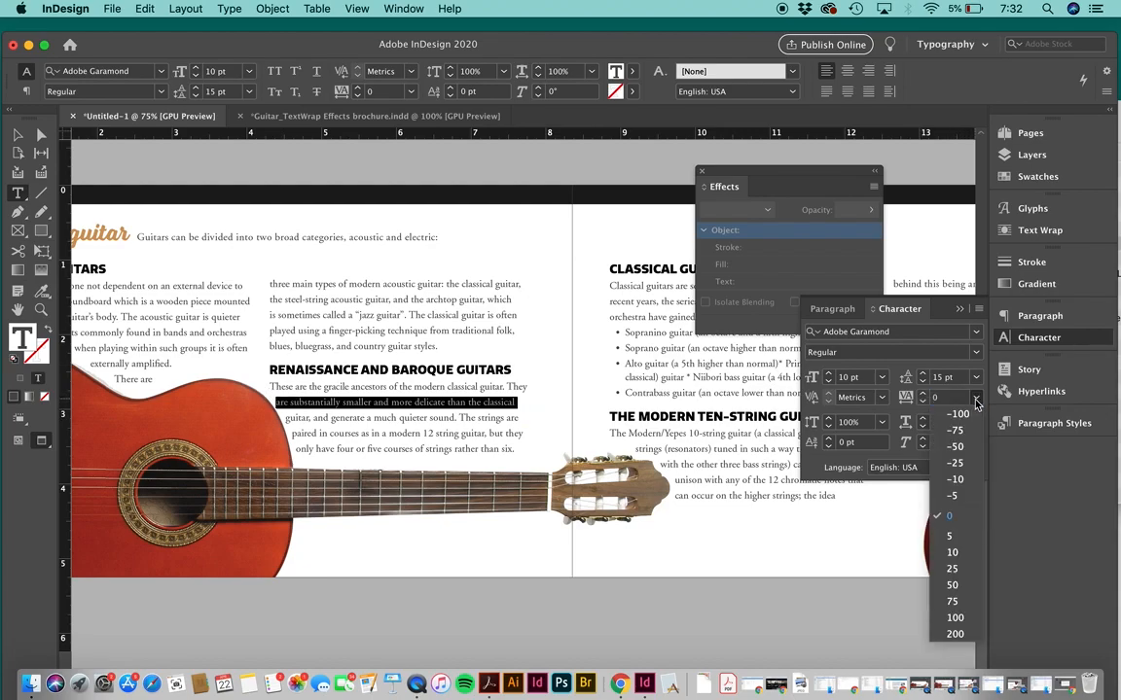
pyautogui.click(953, 551)
pyautogui.click(442, 301)
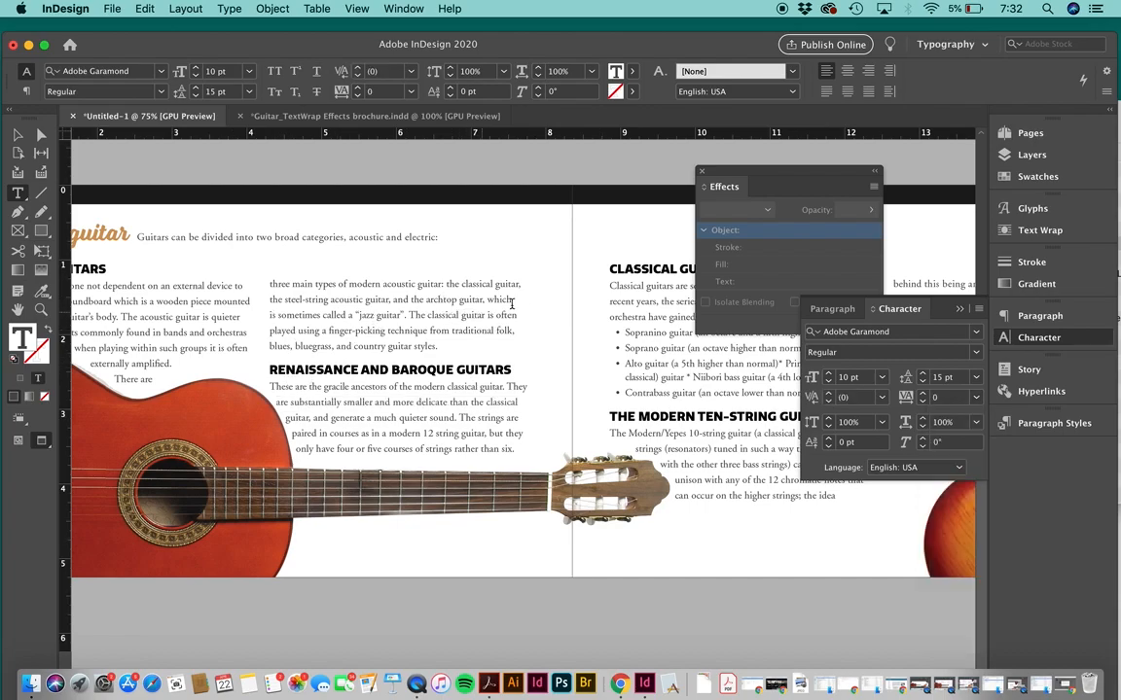
# Check the tracking of the second line of the Alto guitar bullet and look over the whole spread
pyautogui.hscroll(10, 521, 416)
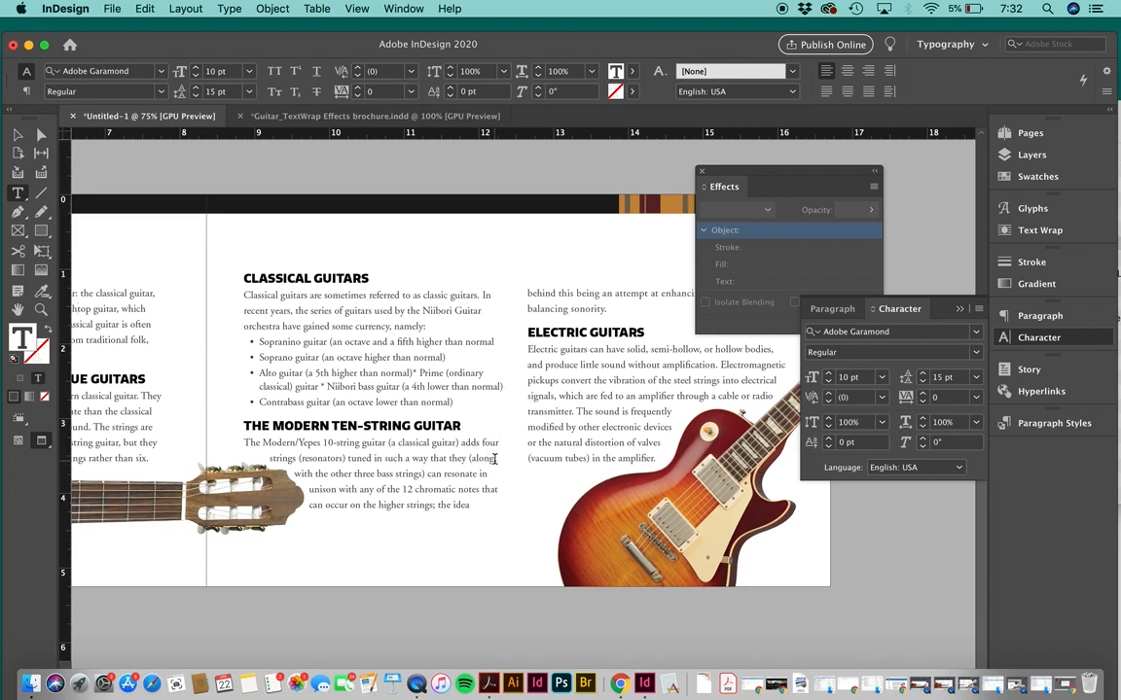
pyautogui.moveTo(507, 387); pyautogui.dragTo(243, 386)
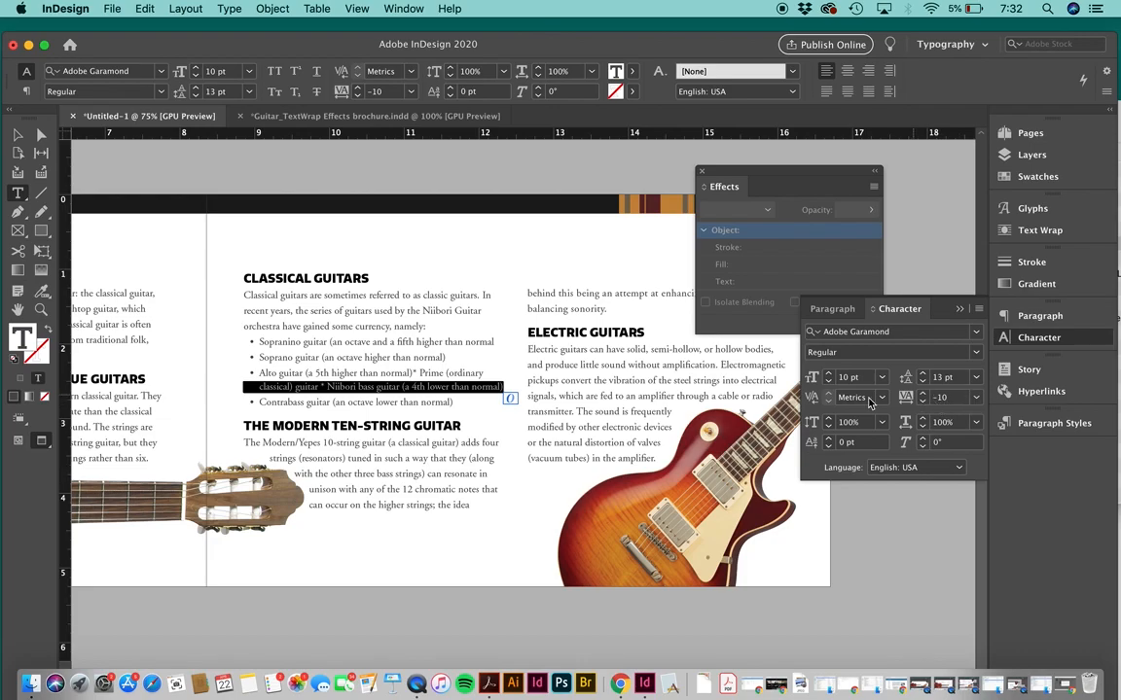
pyautogui.click(689, 388)
pyautogui.hscroll(5, 689, 387)
pyautogui.scroll(4, 689, 387)
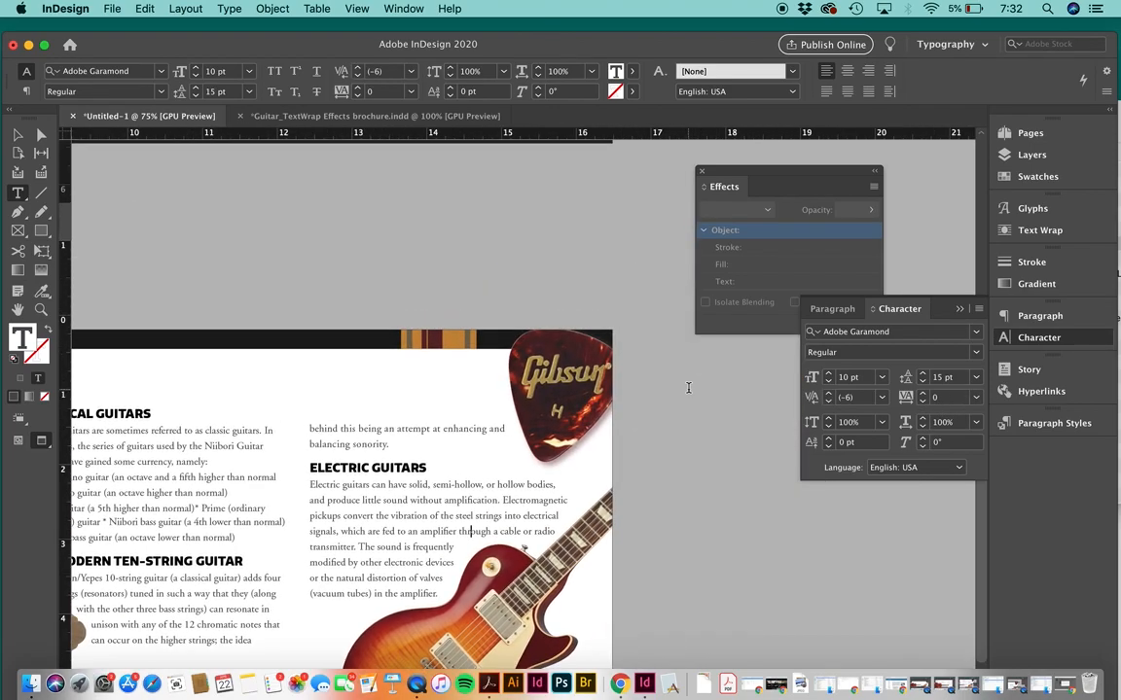
pyautogui.hscroll(-8, 688, 388)
pyautogui.scroll(-3, 688, 388)
pyautogui.scroll(1, 689, 388)
pyautogui.scroll(3, 689, 388)
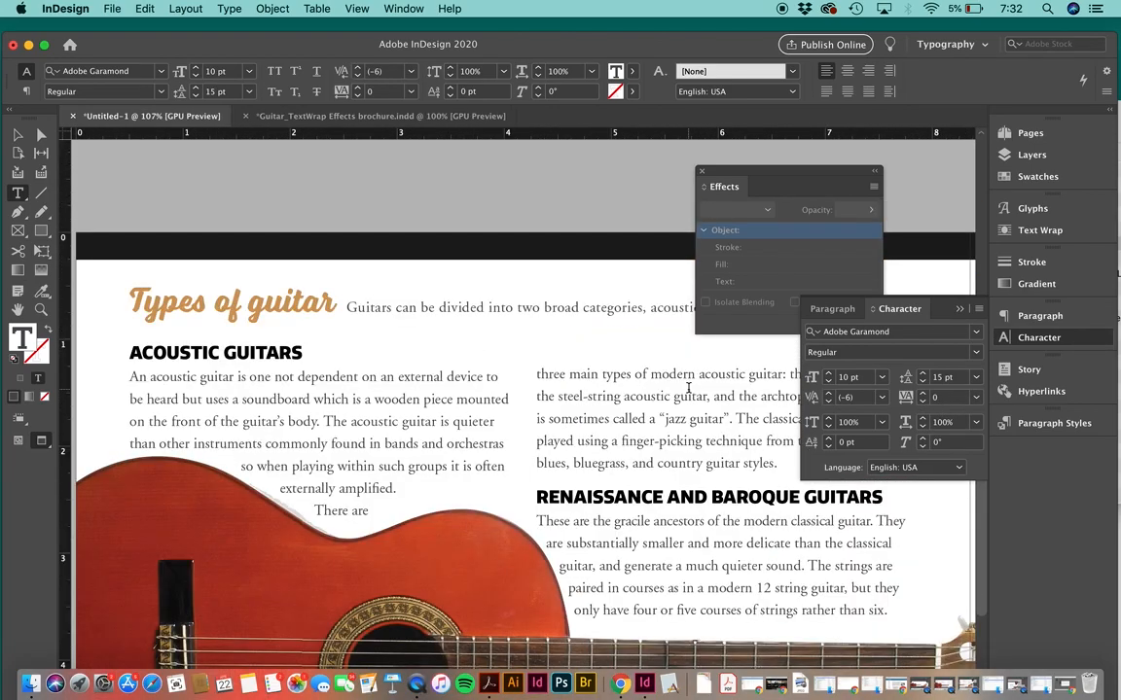
pyautogui.scroll(-3, 688, 394)
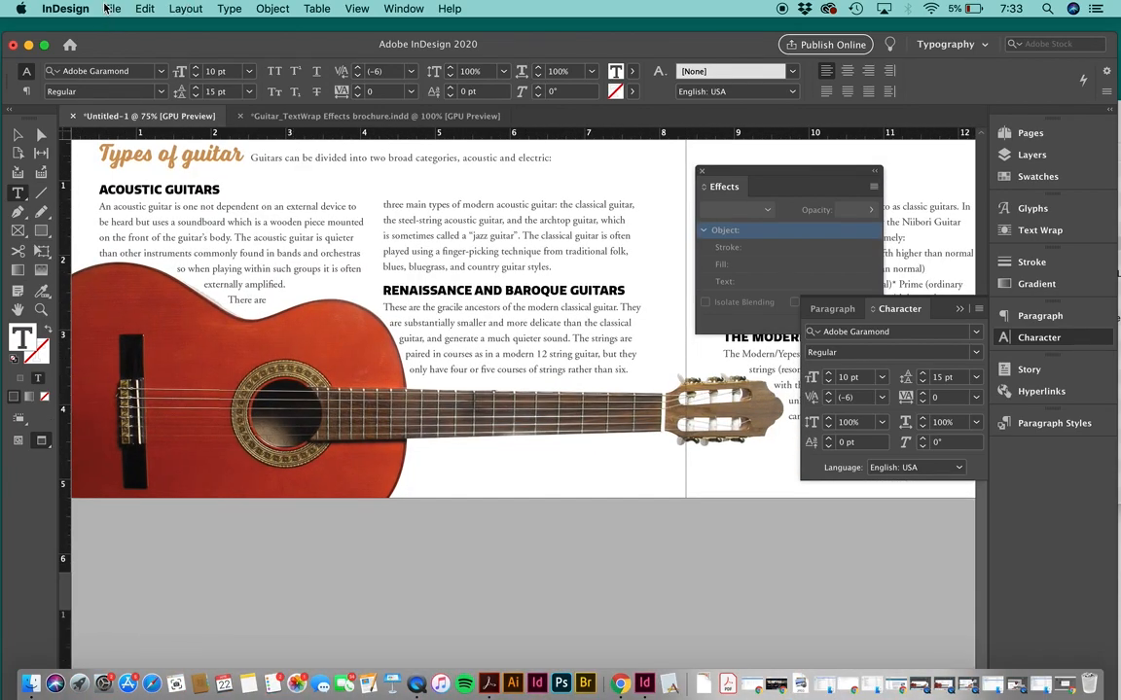
# Start saving the untitled document and choose the "1) Text wrap and Grids tutorial" folder as its location
pyautogui.click(109, 9)
pyautogui.click(146, 124)
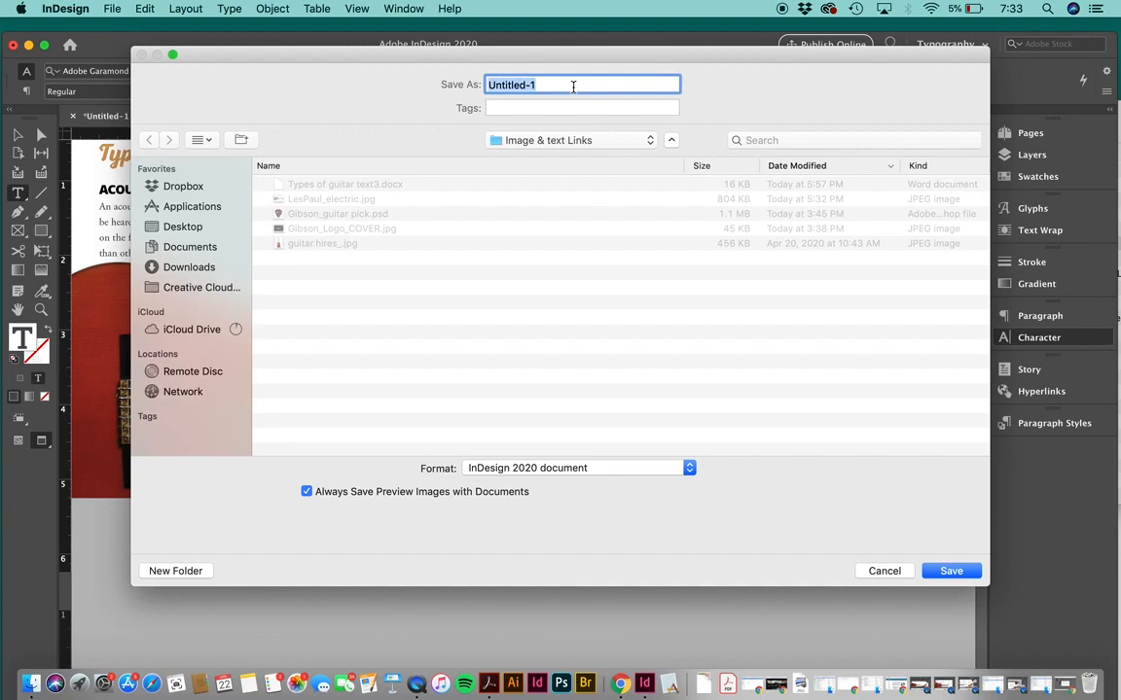
pyautogui.click(581, 141)
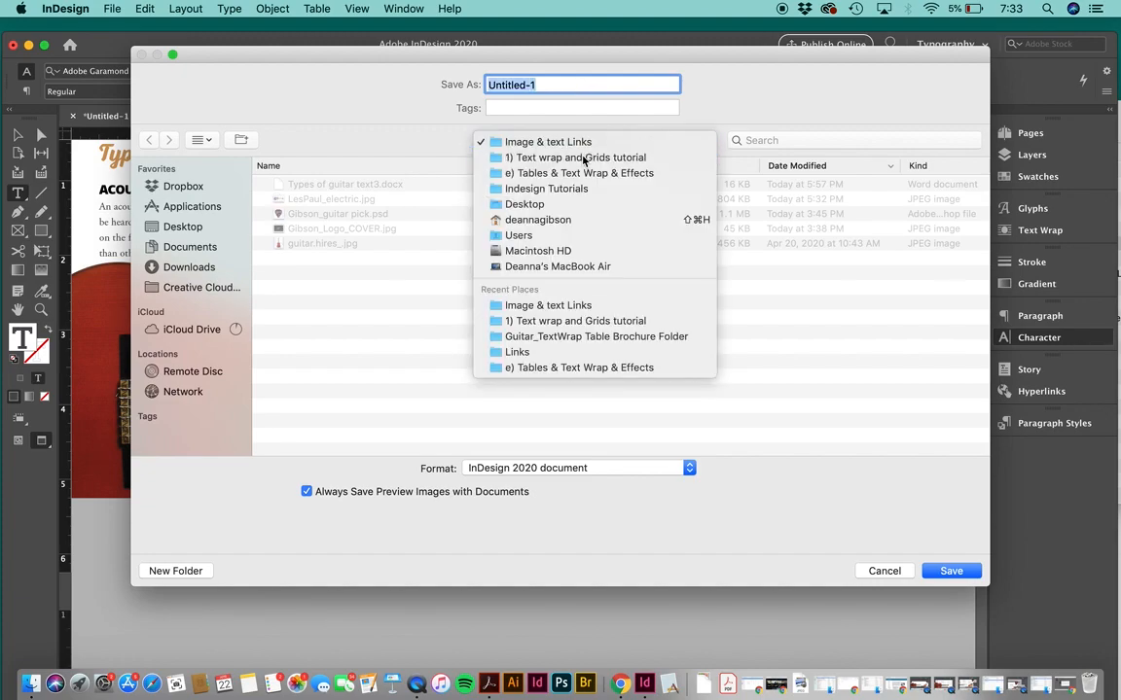
pyautogui.click(583, 159)
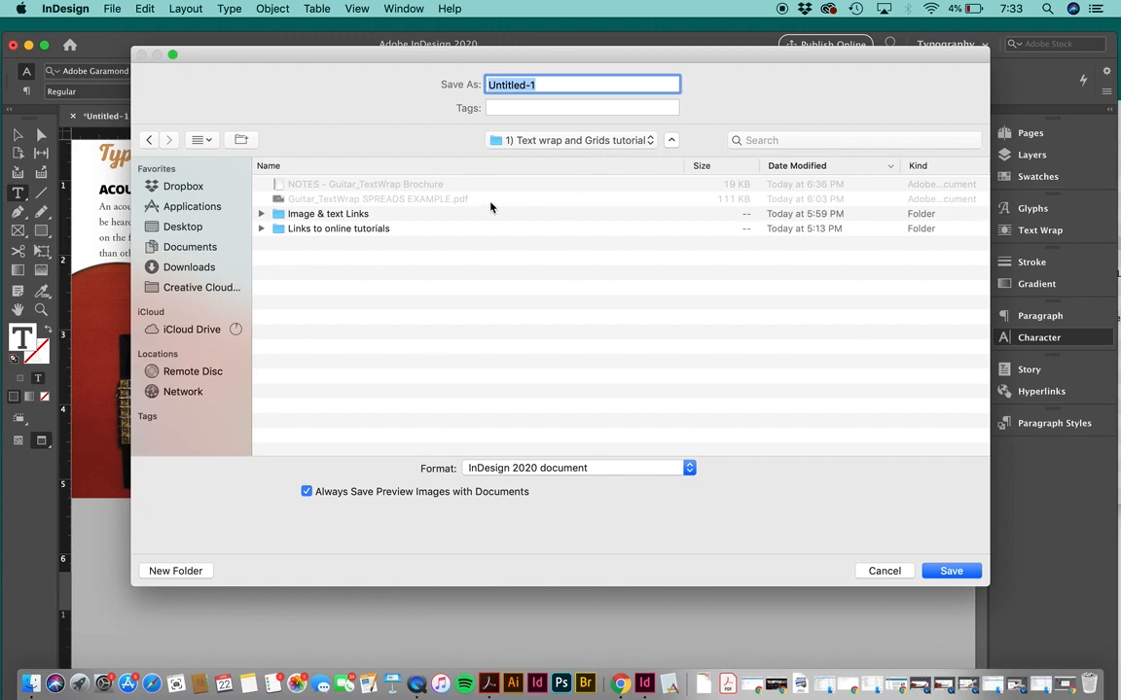
# Name the document "TextWrap SPREADS _YOURNAME", adapting the existing example PDF's name, and save it
pyautogui.click(422, 199)
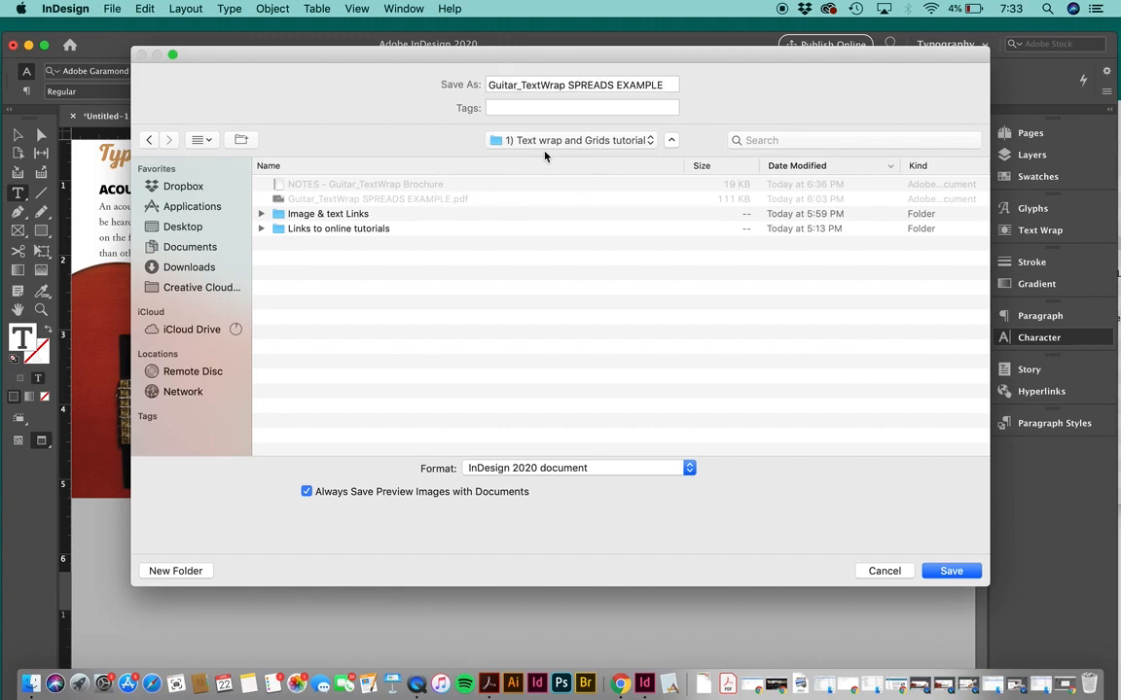
pyautogui.click(569, 84)
pyautogui.moveTo(617, 84); pyautogui.dragTo(702, 86)
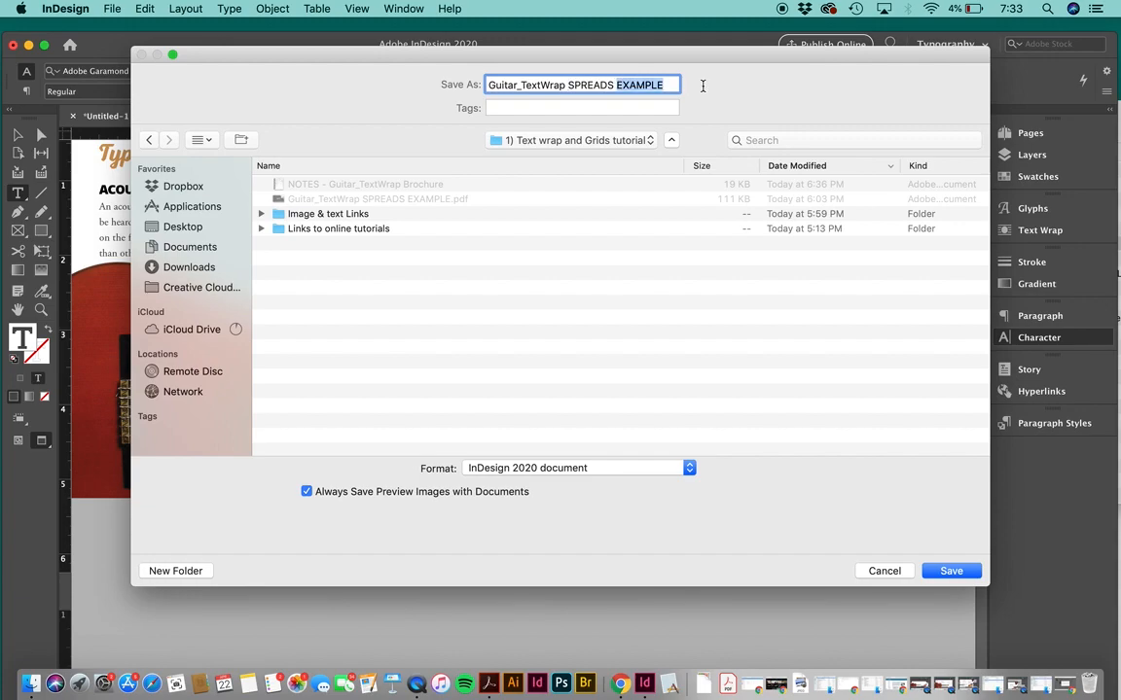
pyautogui.press('BackSpace')
pyautogui.moveTo(522, 85); pyautogui.dragTo(488, 86)
pyautogui.press('BackSpace')
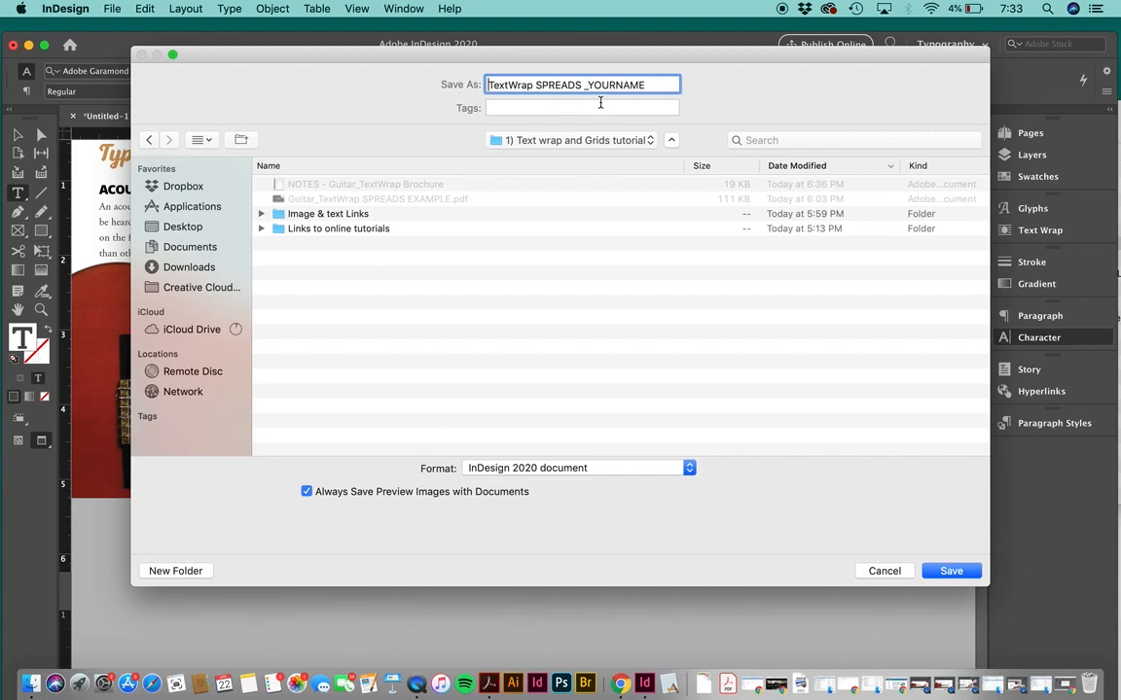
pyautogui.click(966, 581)
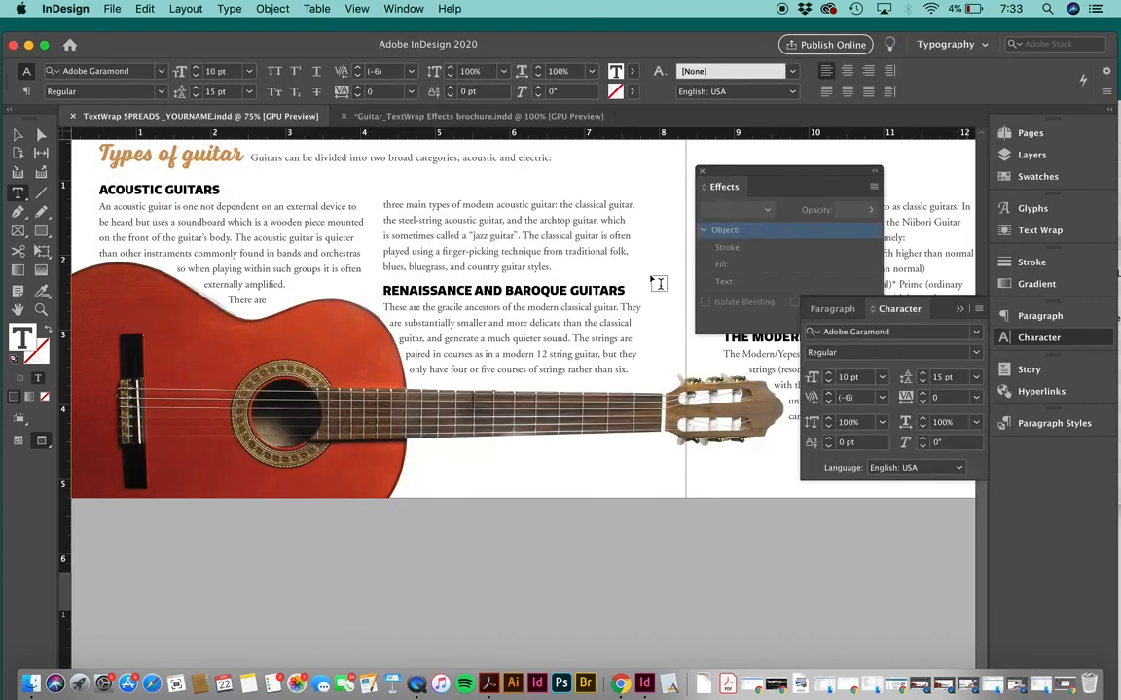
# Start exporting the document as Adobe PDF (Print) under the name "TextWrap SPREADS _YOURNAME" in the same tutorial folder
pyautogui.click(113, 8)
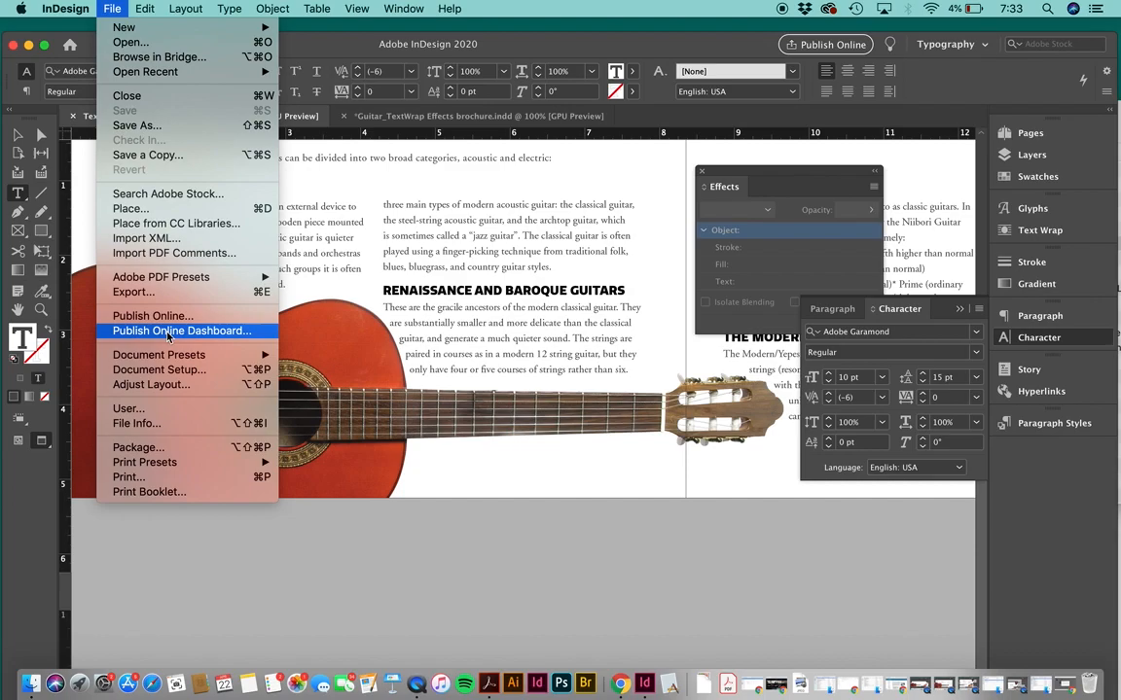
pyautogui.click(134, 292)
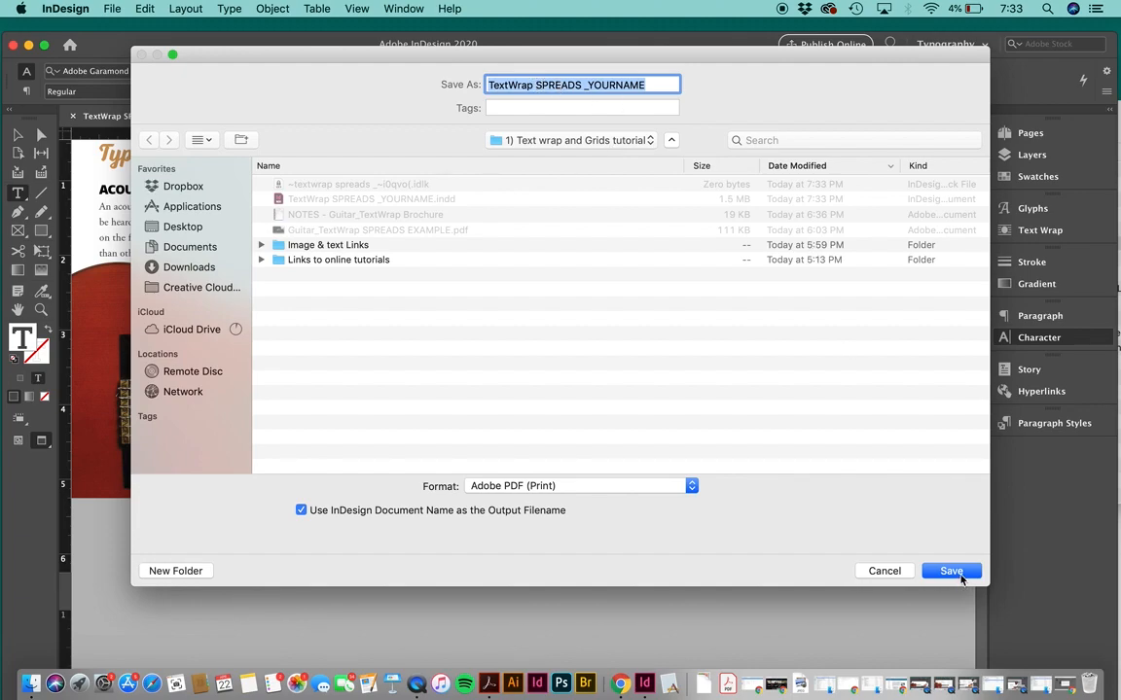
pyautogui.click(530, 84)
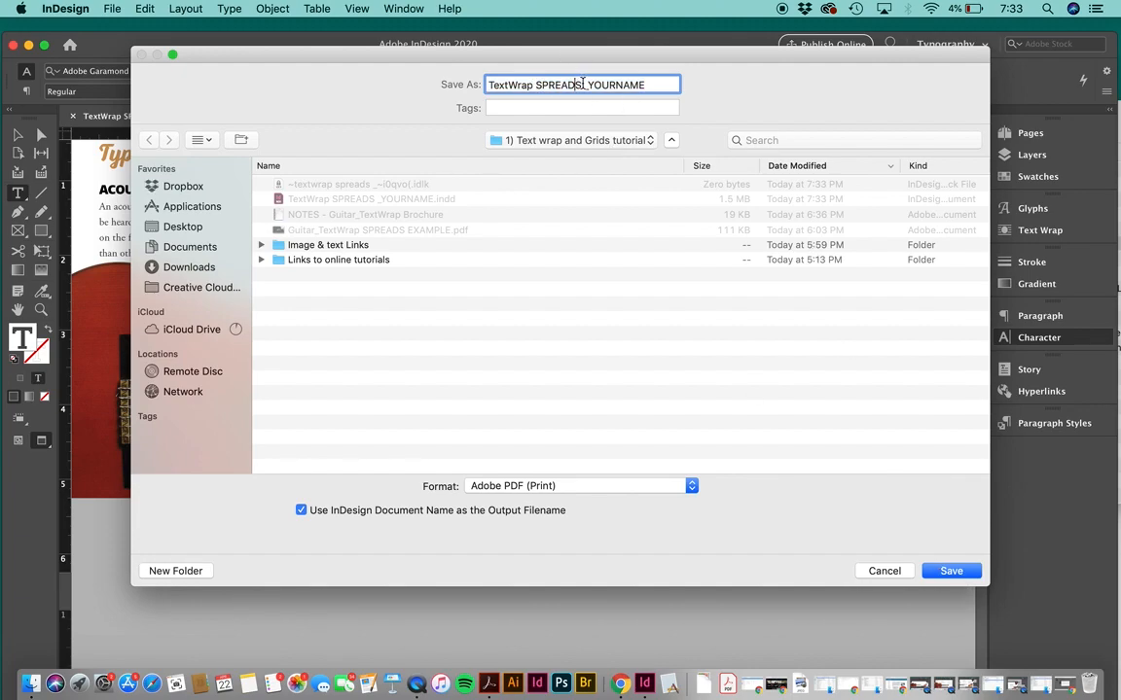
pyautogui.click(951, 574)
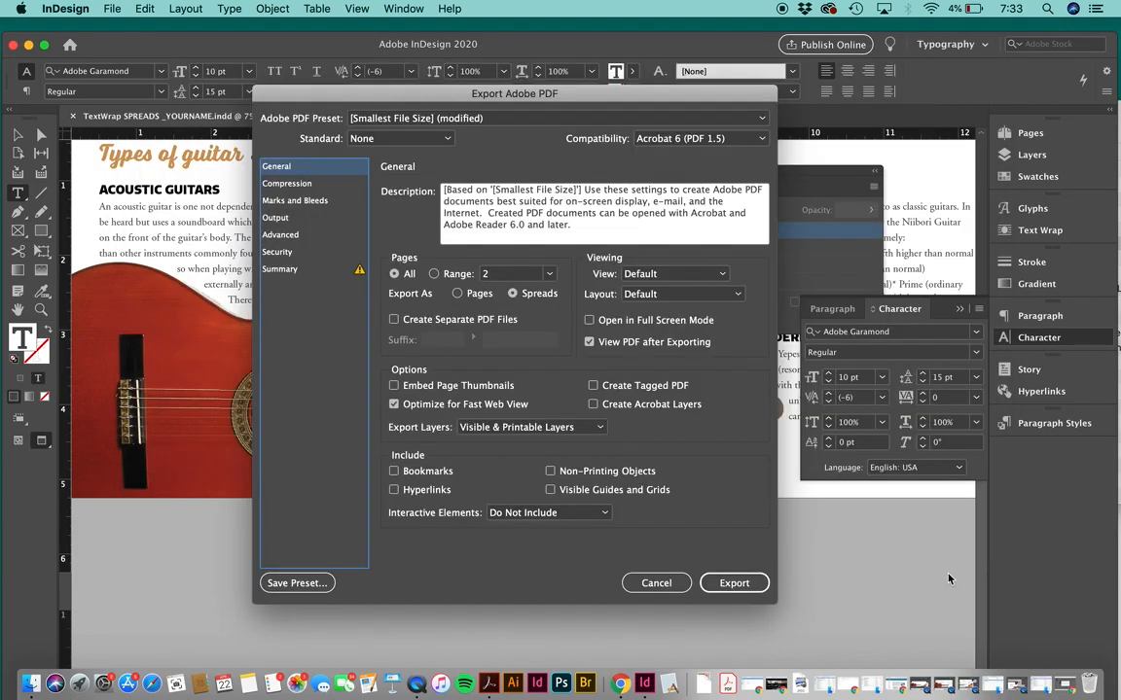
# Try switching the PDF export to individual pages with a limited page range
pyautogui.click(475, 293)
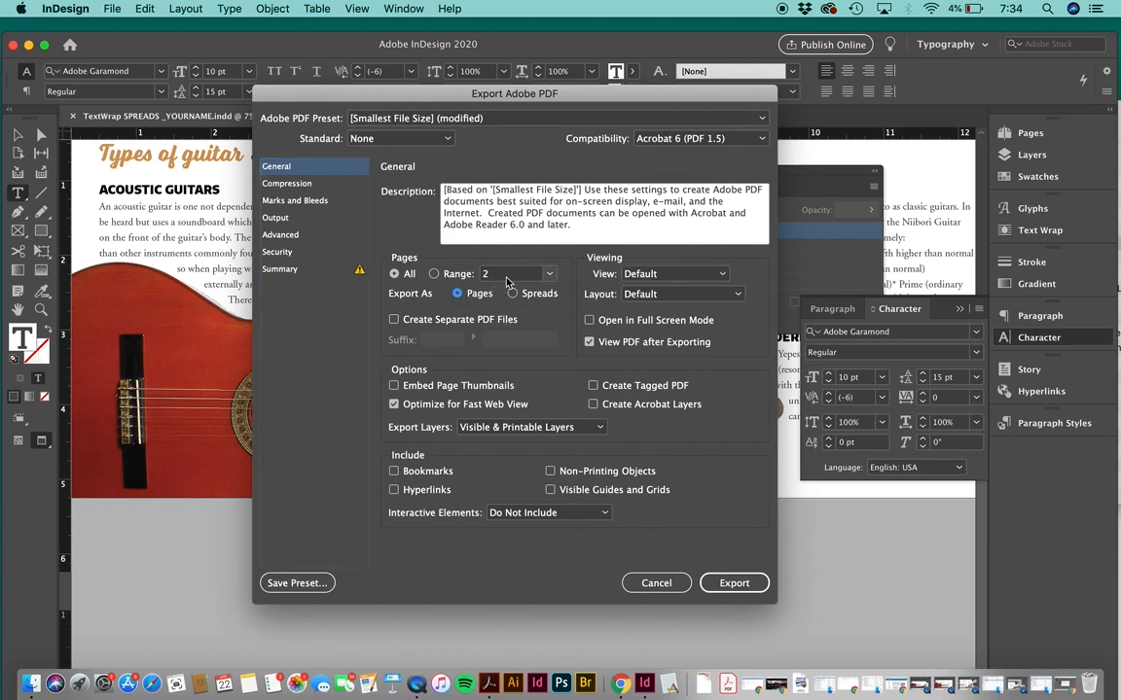
pyautogui.doubleClick(484, 275)
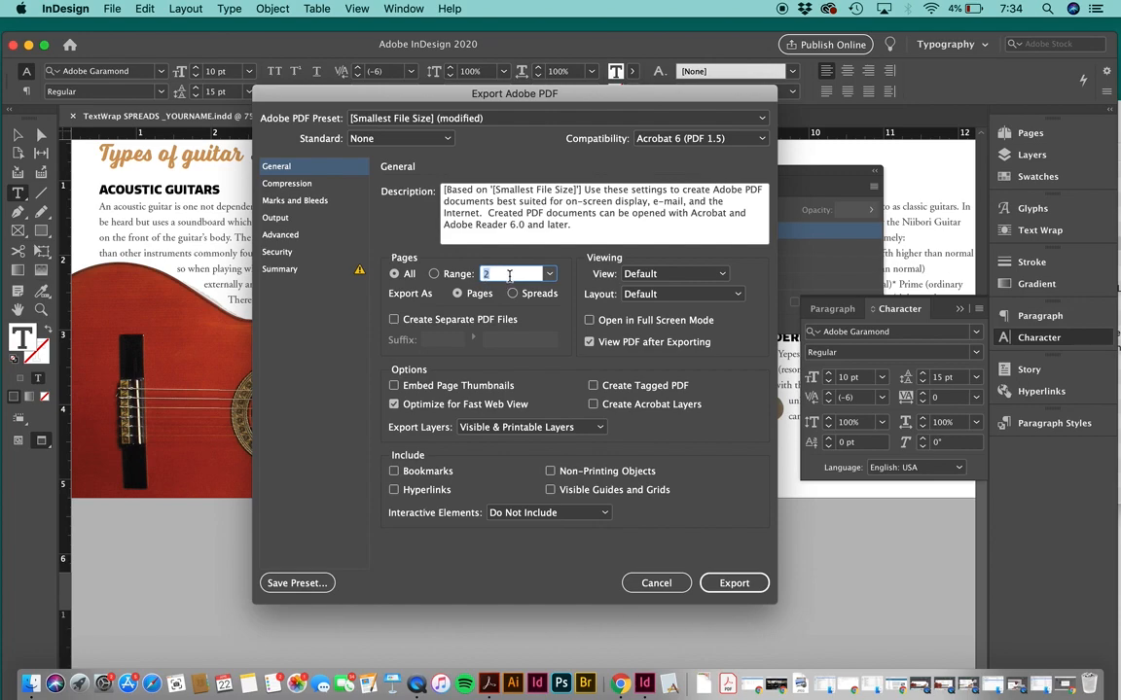
pyautogui.click(509, 276)
pyautogui.write(',')
# Export all pages of the PDF as spreads, continuing with the current colour space settings
pyautogui.click(513, 294)
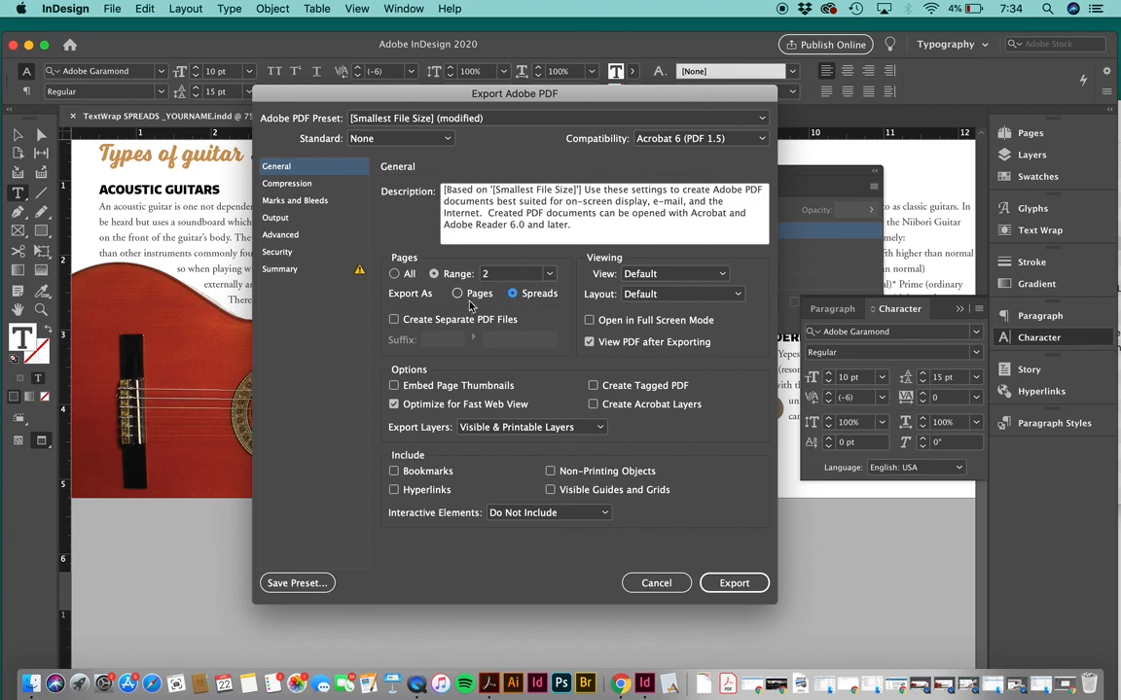
pyautogui.click(393, 274)
pyautogui.click(736, 585)
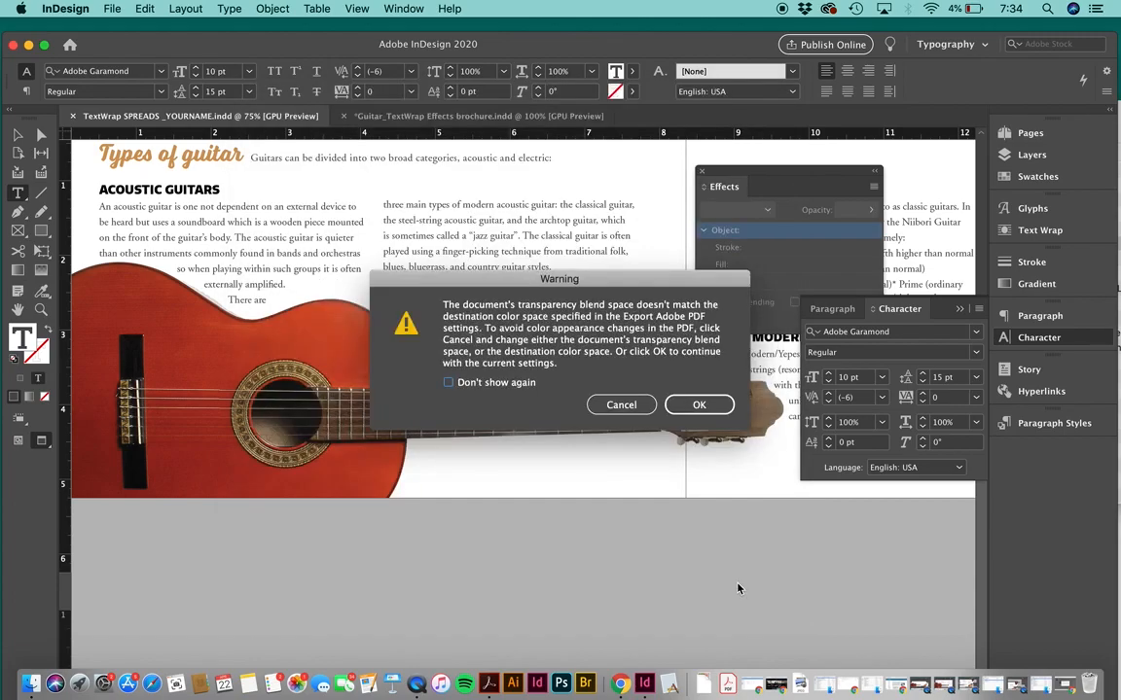
pyautogui.click(699, 407)
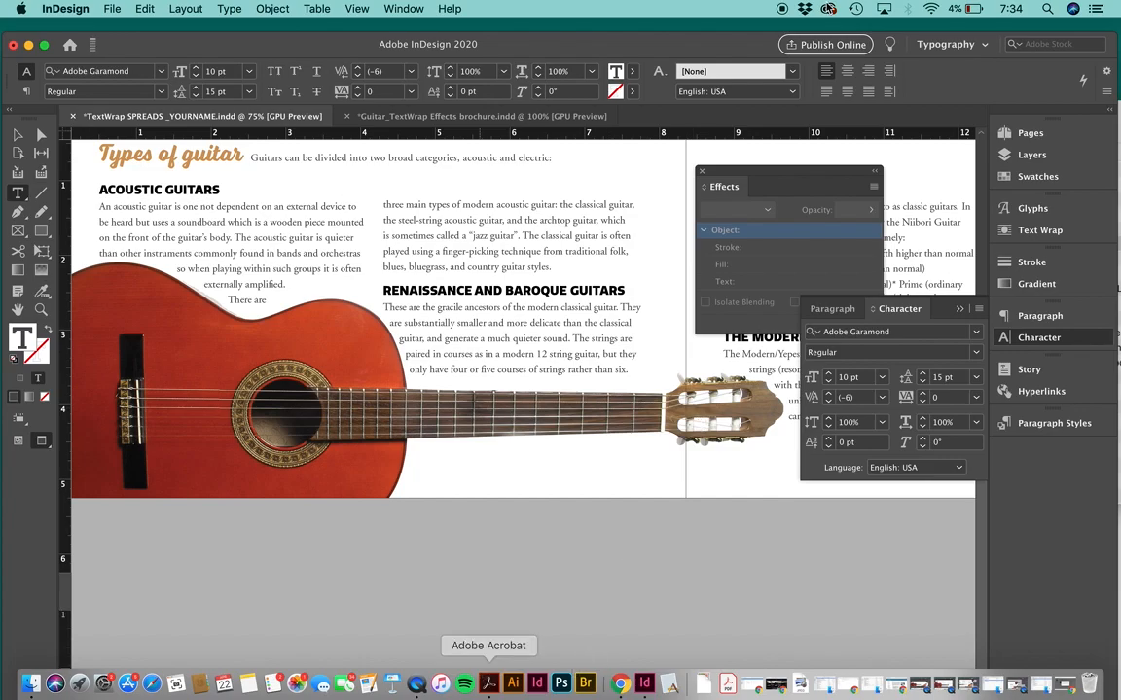
# Switch to Acrobat Pro DC, bring the exported PDF's window fully into view and show its page thumbnails
pyautogui.click(764, 156)
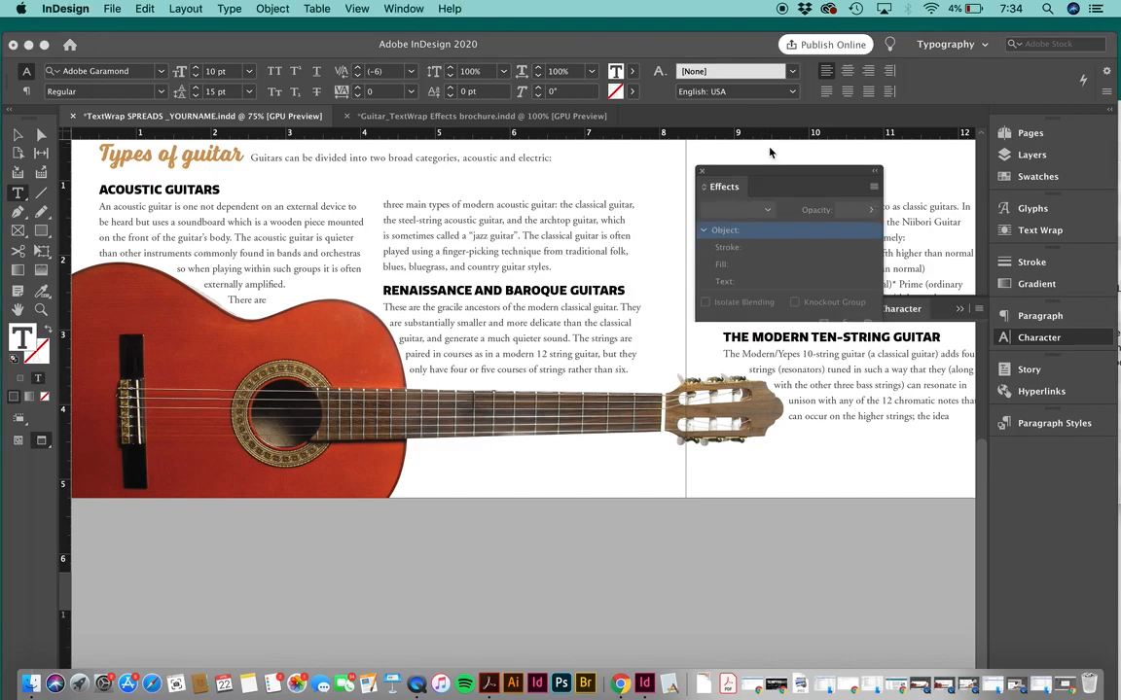
pyautogui.doubleClick(744, 44)
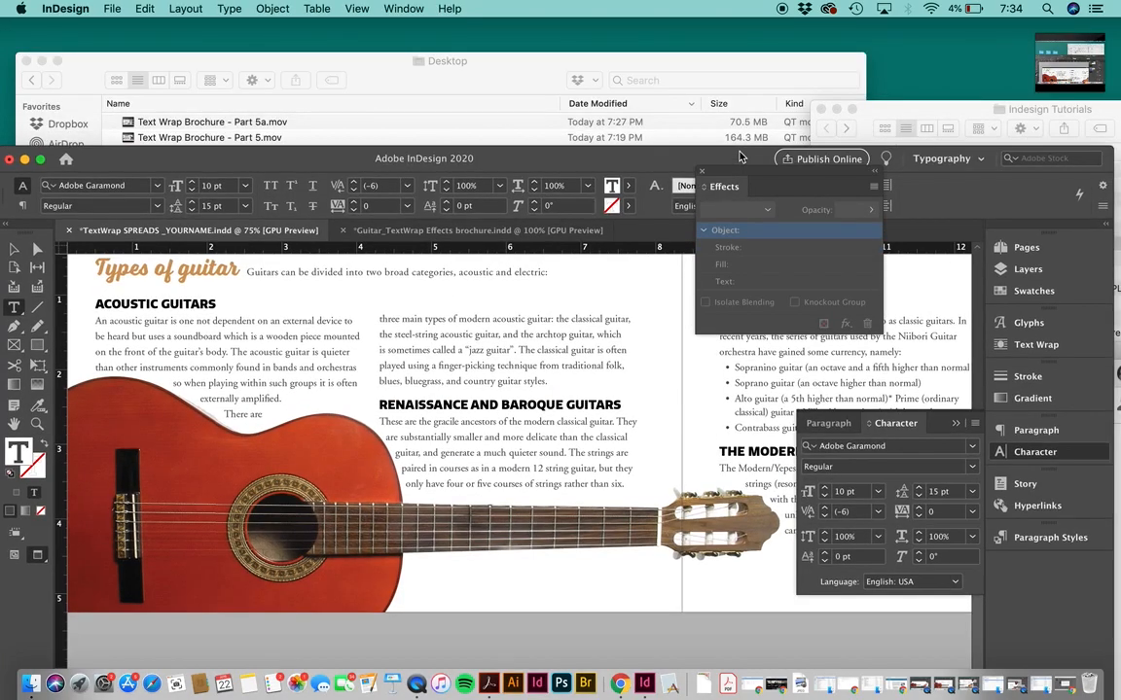
pyautogui.click(490, 685)
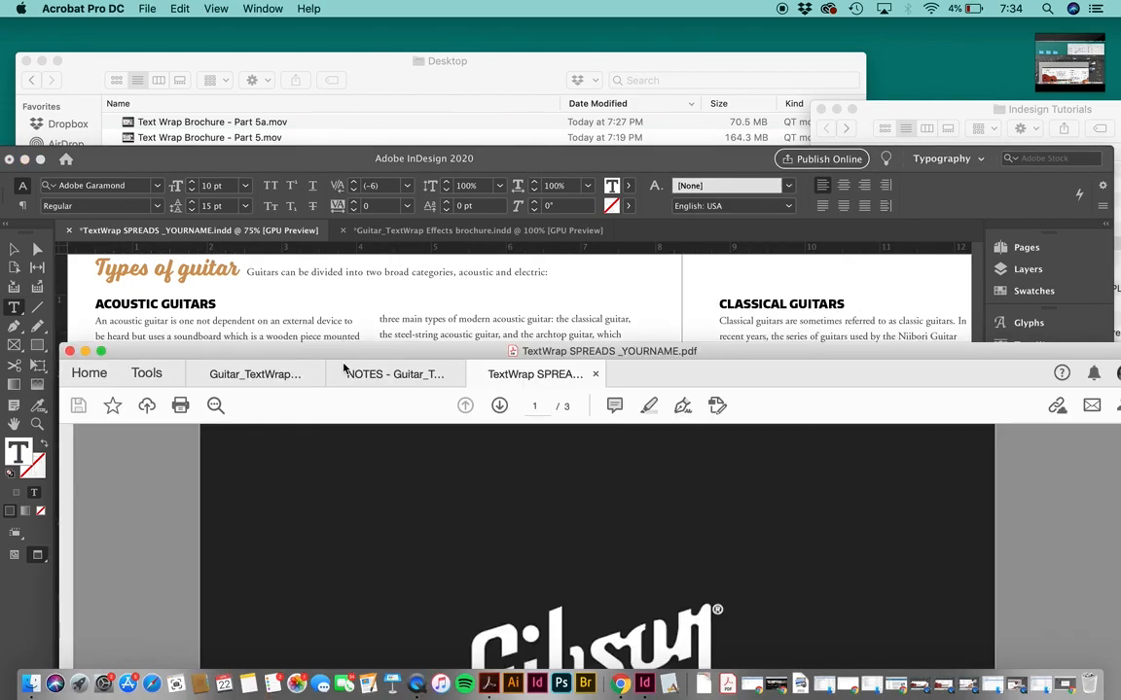
pyautogui.moveTo(351, 356); pyautogui.dragTo(308, 31)
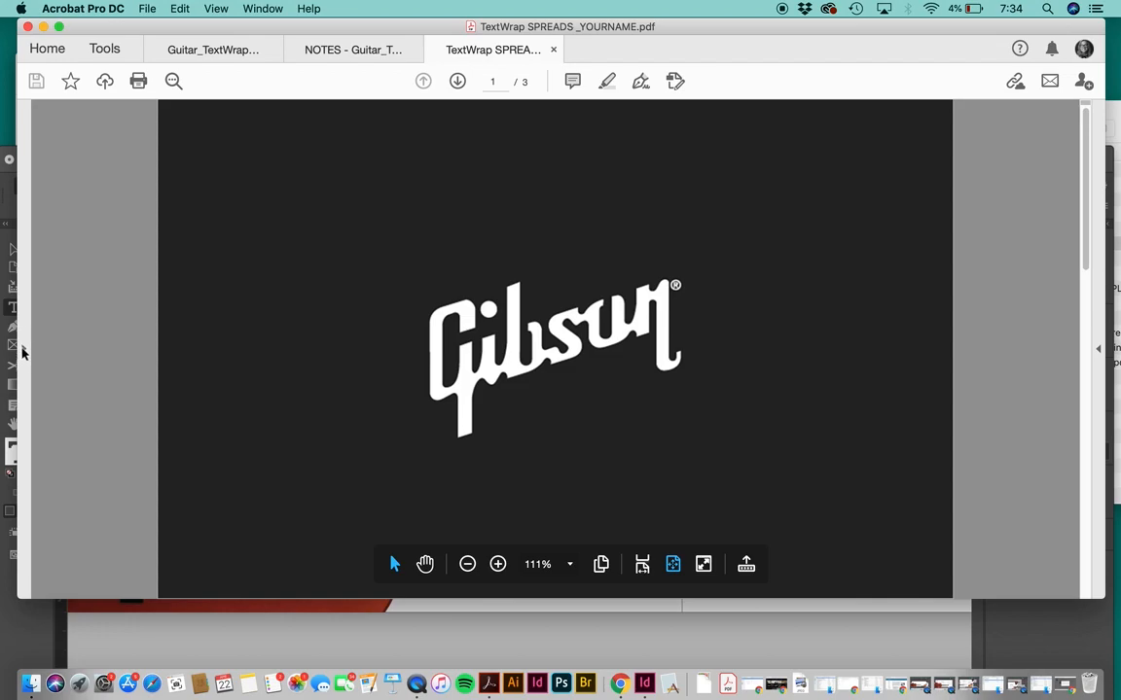
pyautogui.moveTo(132, 27)
pyautogui.mouseDown()
pyautogui.moveTo(126, 20)
pyautogui.moveTo(149, 29)
pyautogui.mouseUp()
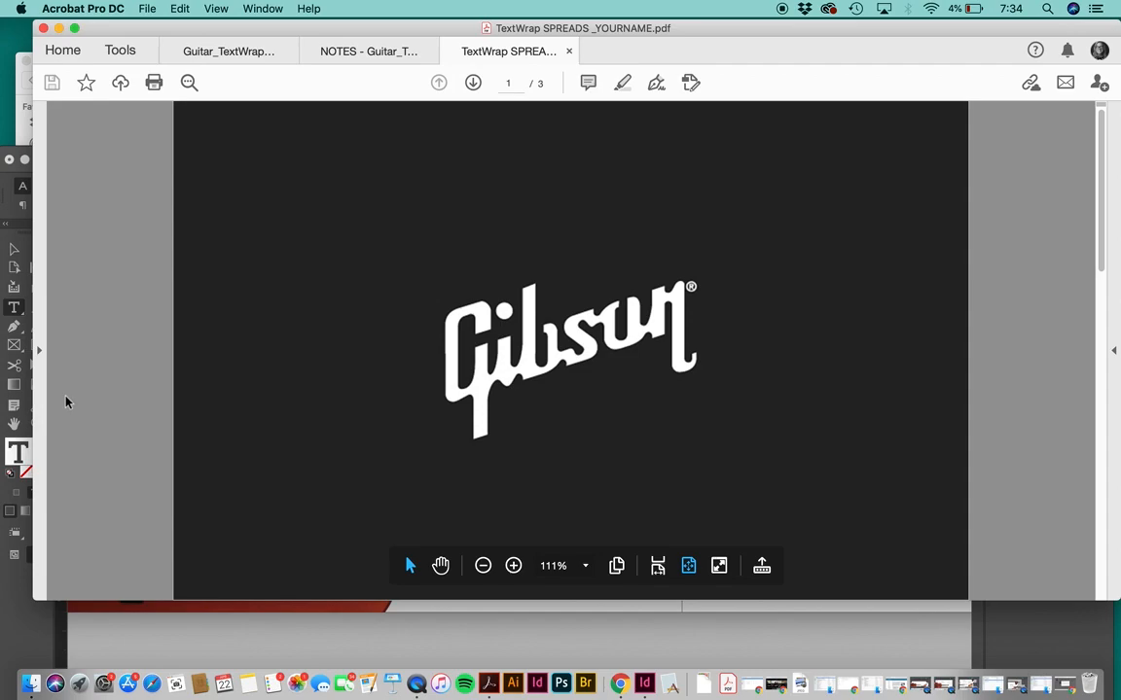
pyautogui.click(39, 350)
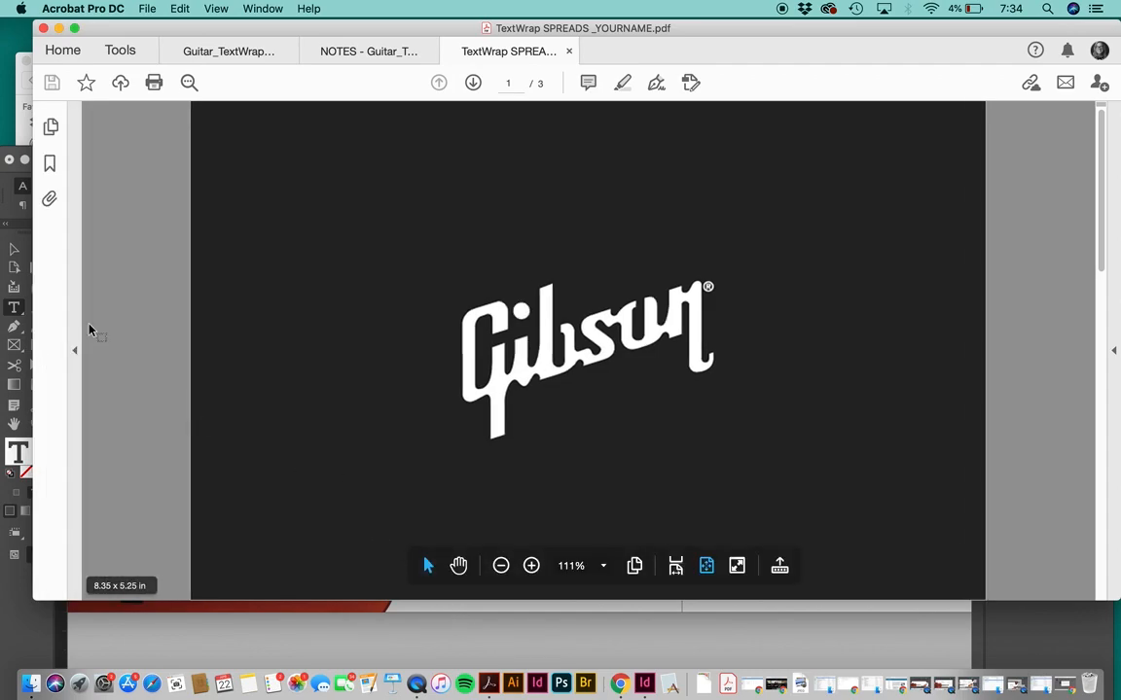
pyautogui.click(49, 127)
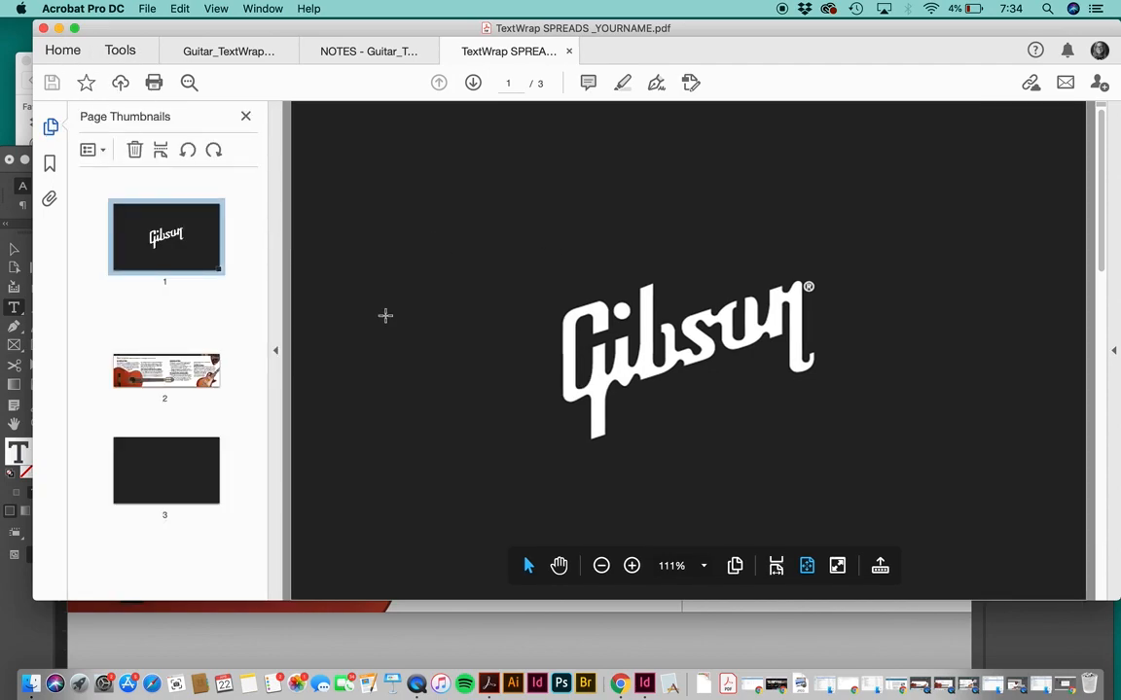
# Examine the exported spreads PDF page by page, checking the logo cover, the inside guitar spread and the back cover, and return to page 1
pyautogui.click(194, 369)
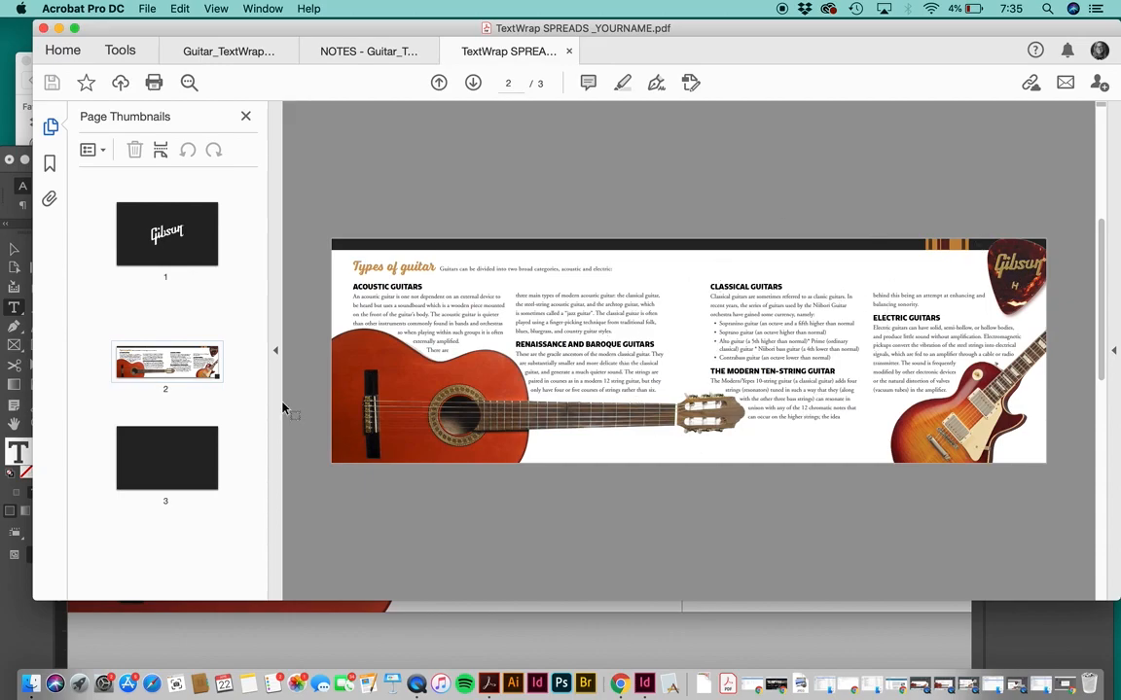
pyautogui.click(175, 455)
pyautogui.click(173, 222)
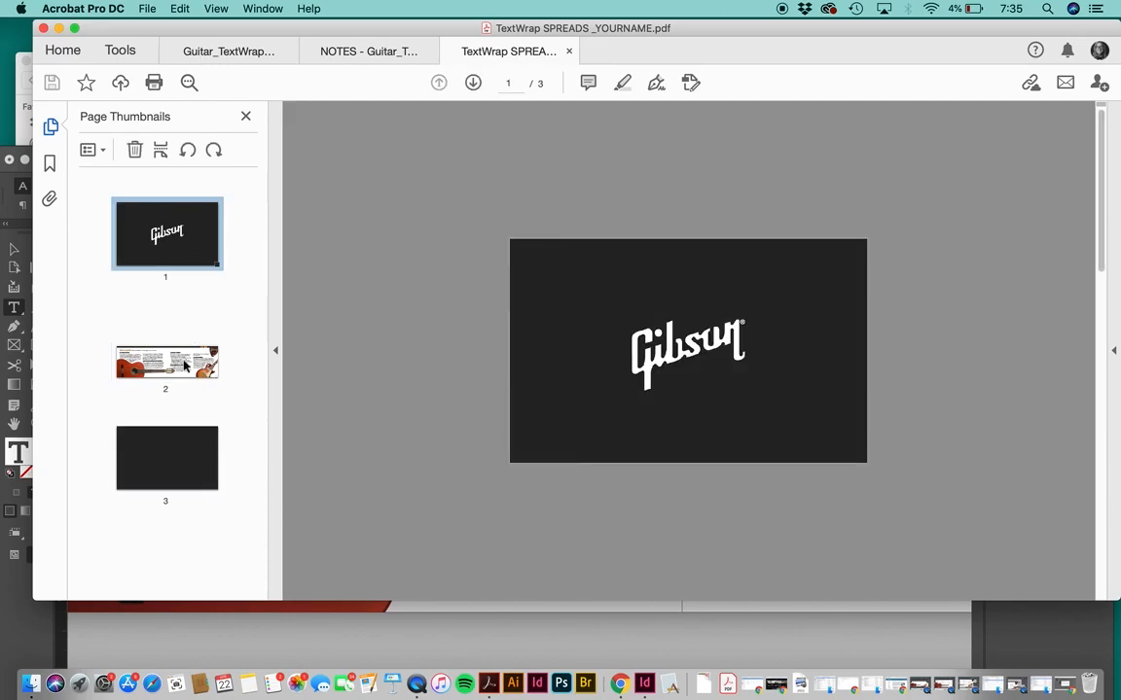
pyautogui.click(171, 360)
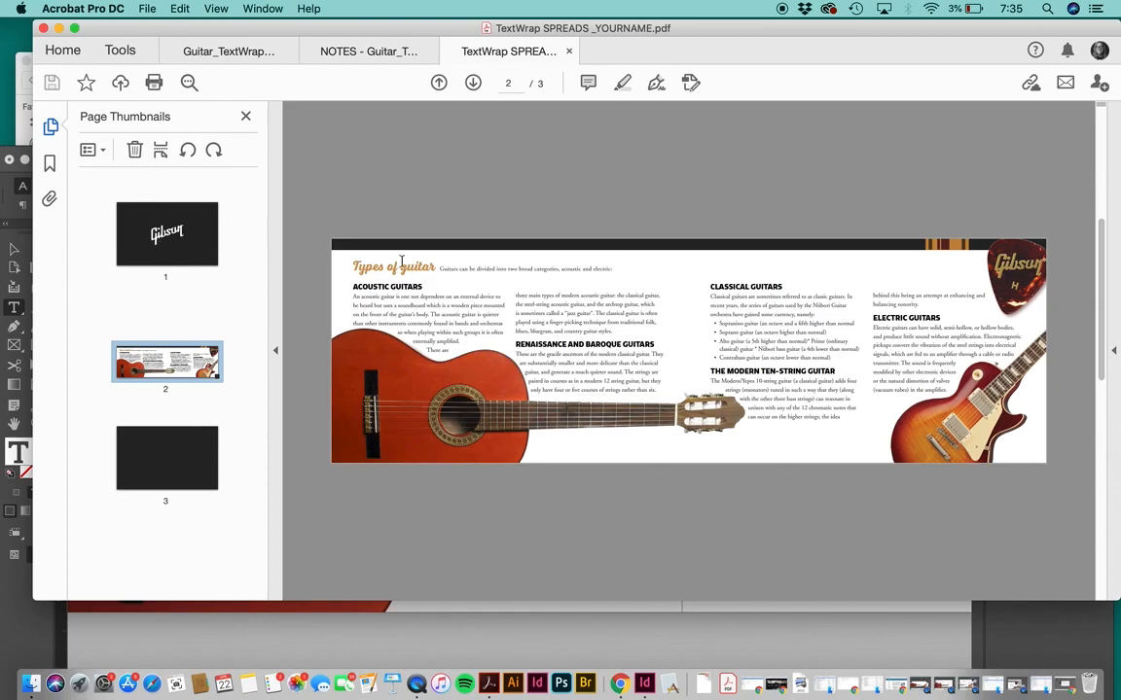
pyautogui.click(137, 206)
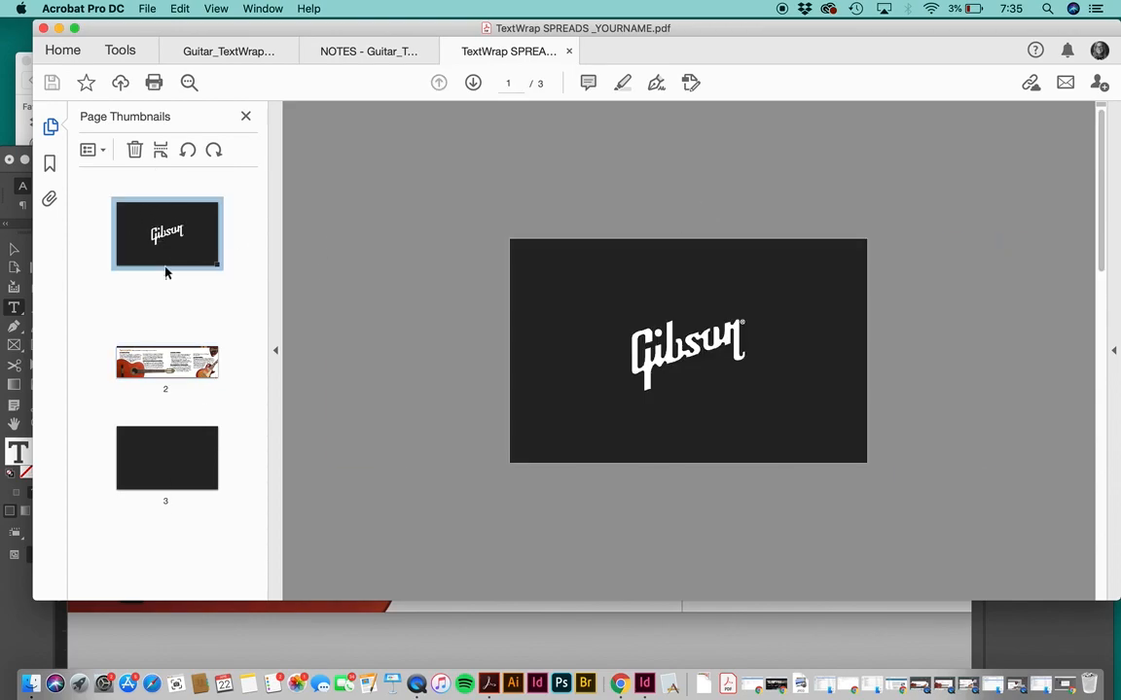
pyautogui.click(165, 368)
pyautogui.click(164, 475)
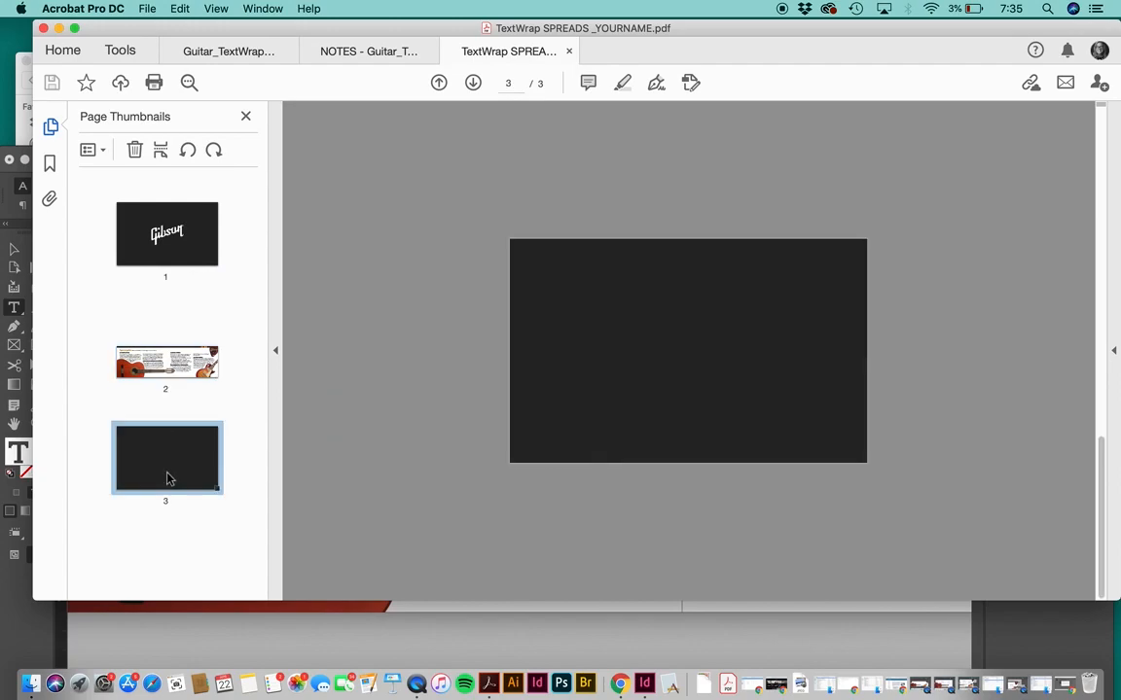
pyautogui.click(173, 245)
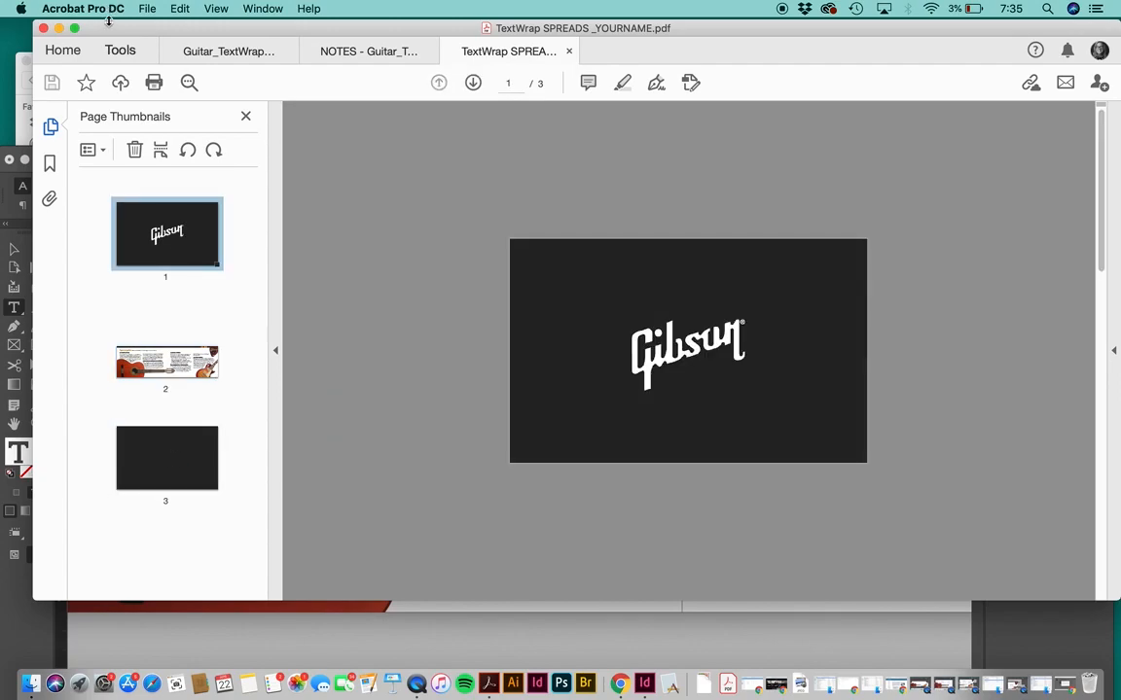
pyautogui.moveTo(100, 30); pyautogui.dragTo(141, 76)
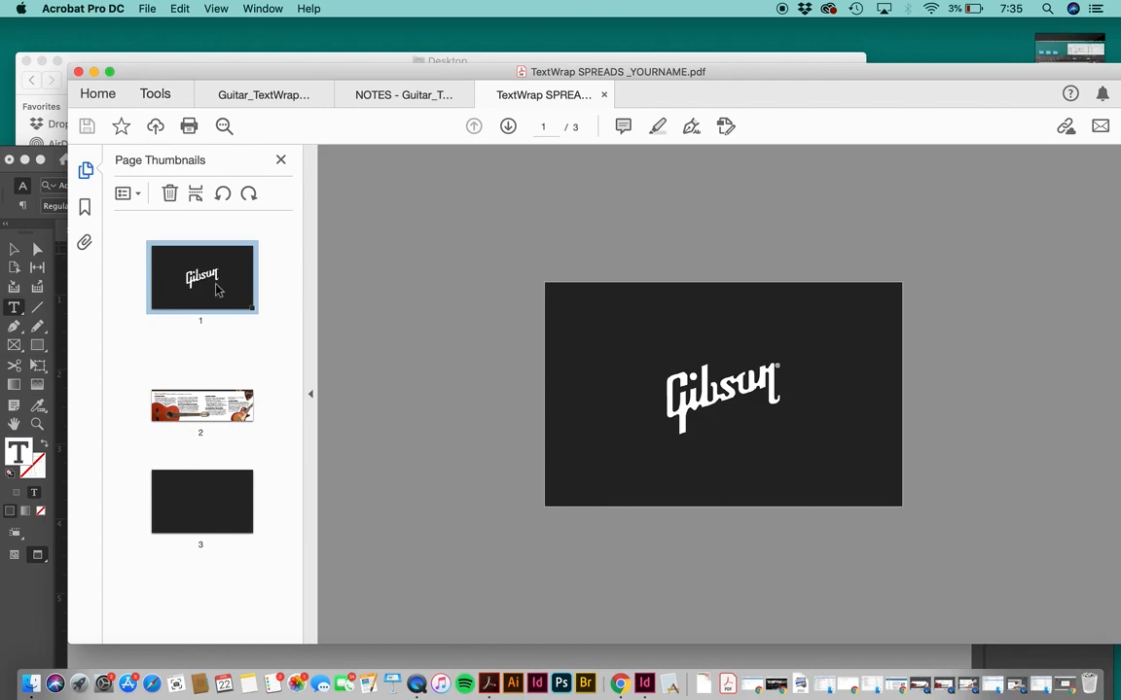